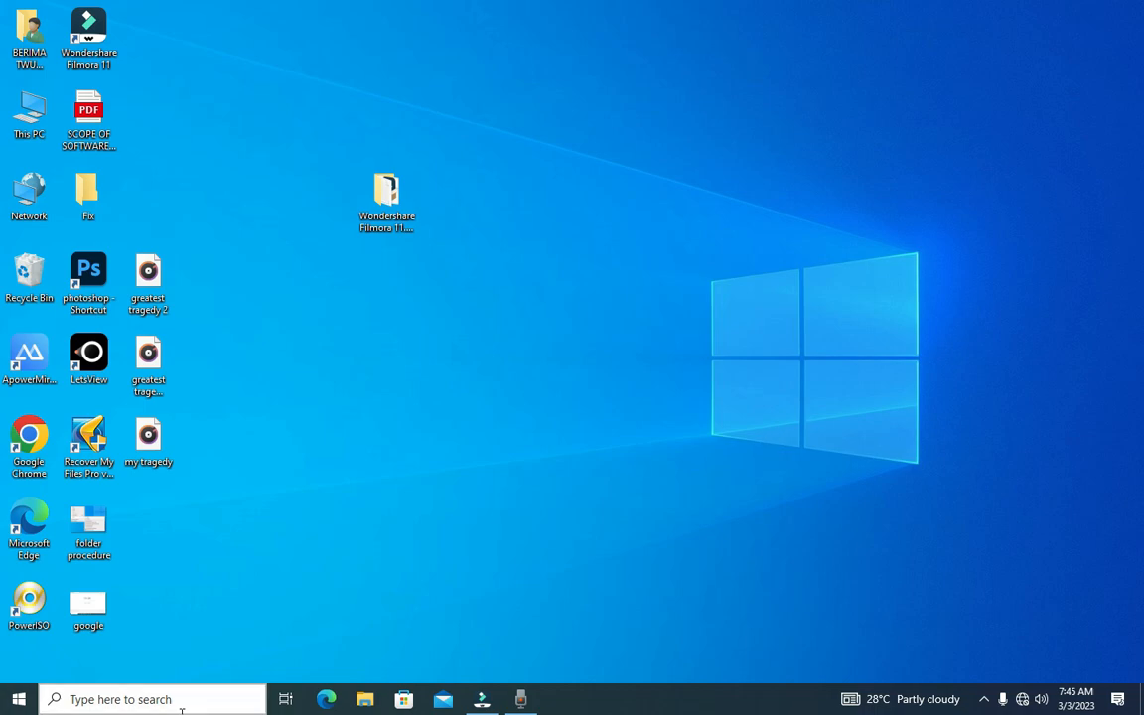
Open Word and create a new blank document
left_click(176, 702)
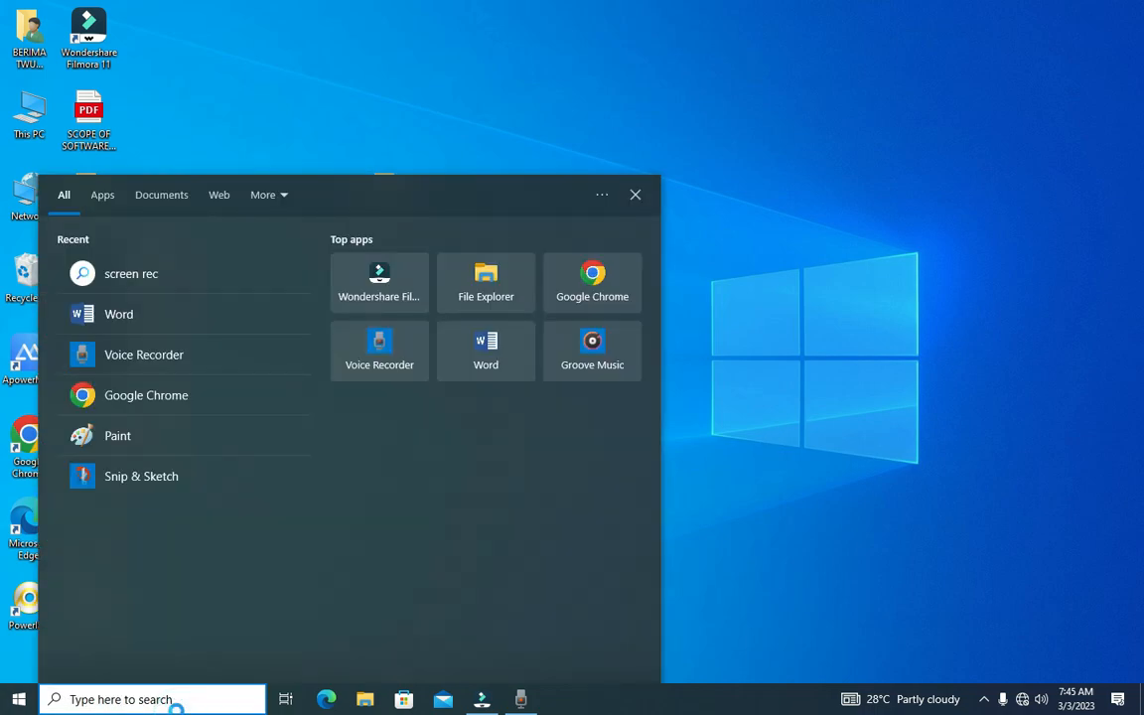
type("word")
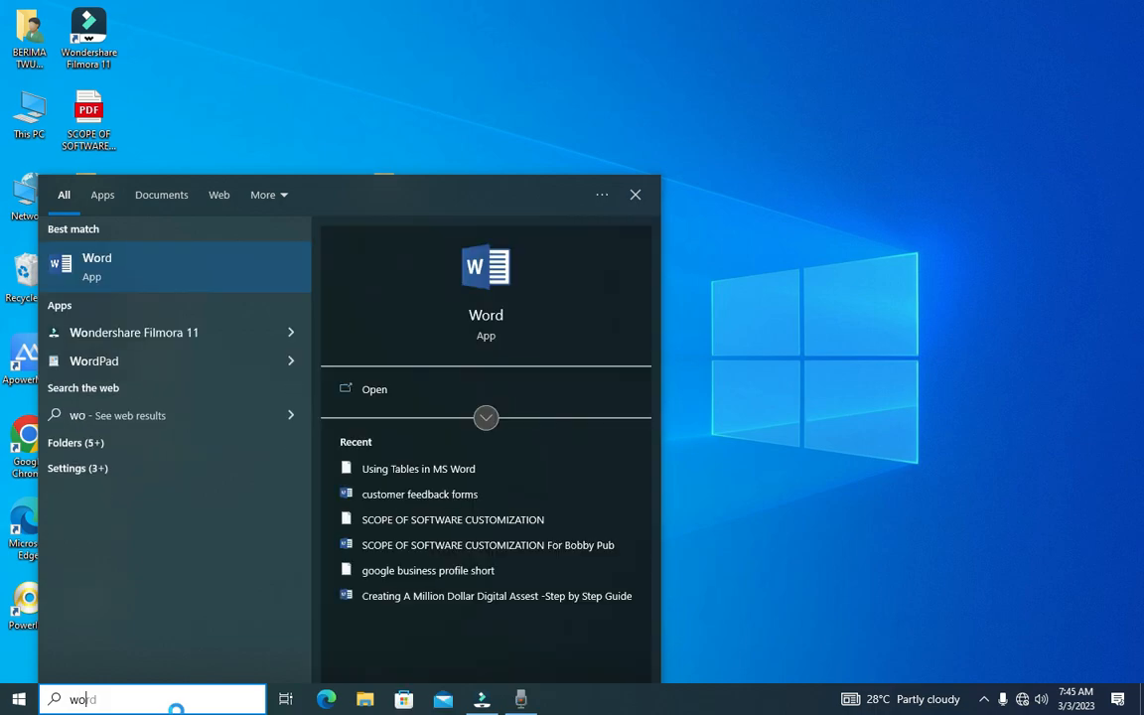
left_click(96, 268)
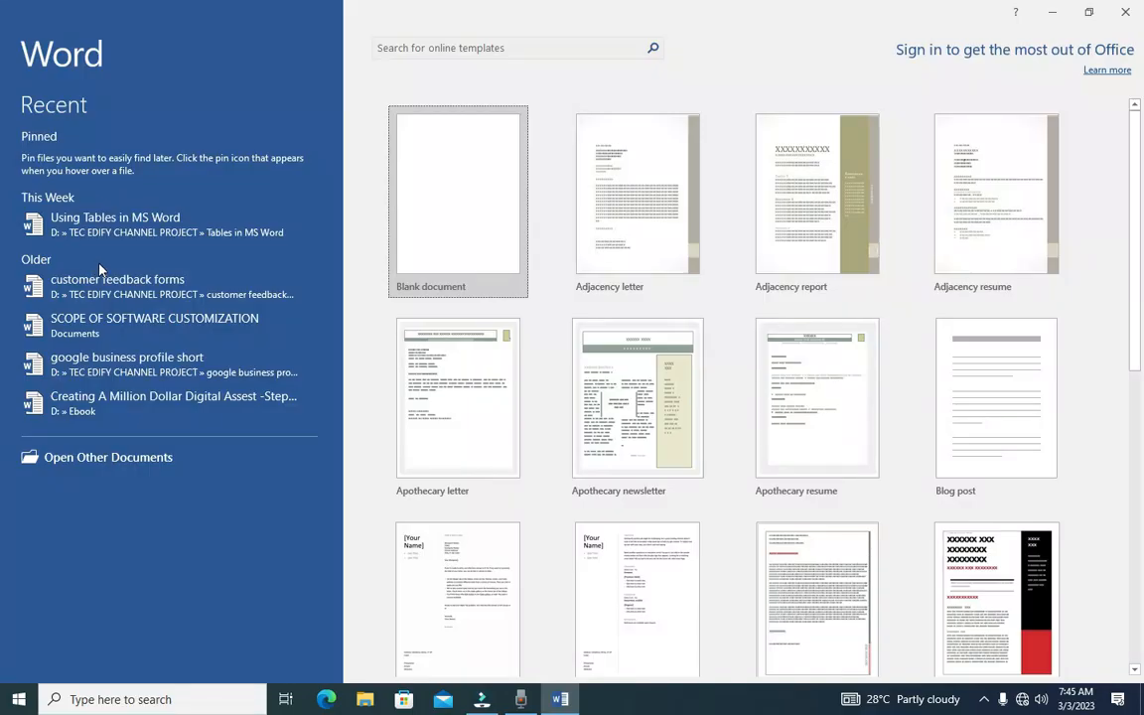
left_click(471, 213)
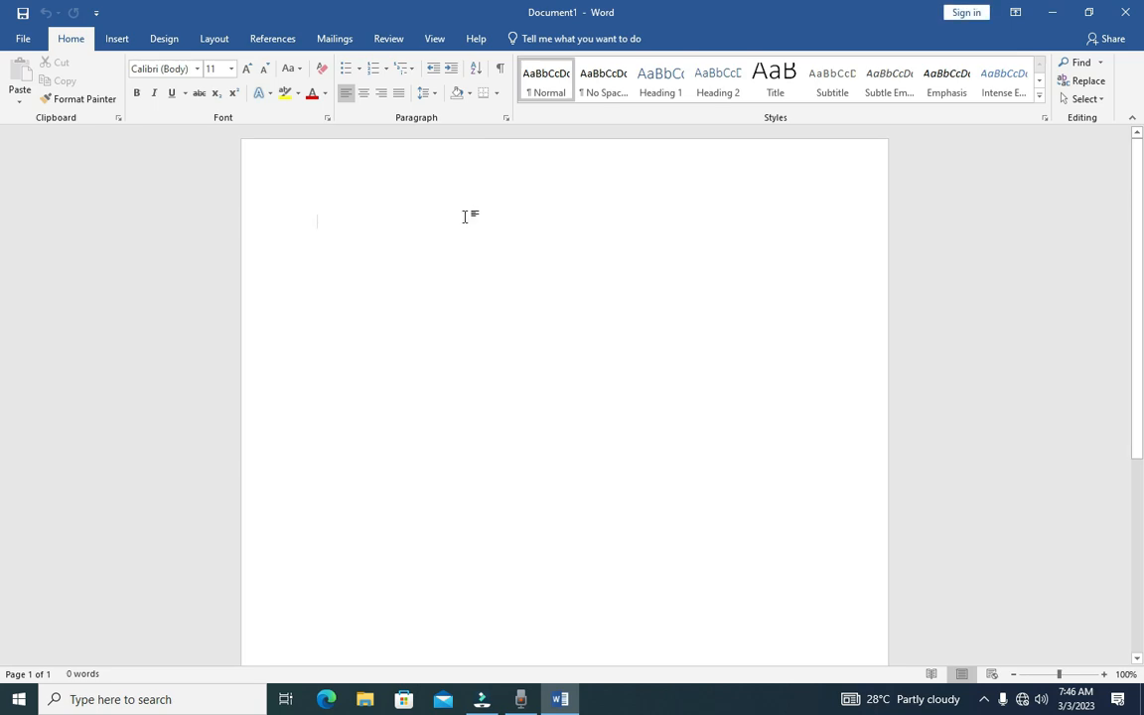
Examine the ways to insert a table, including the Insert Table settings and the built-in Quick Tables gallery
left_click(117, 44)
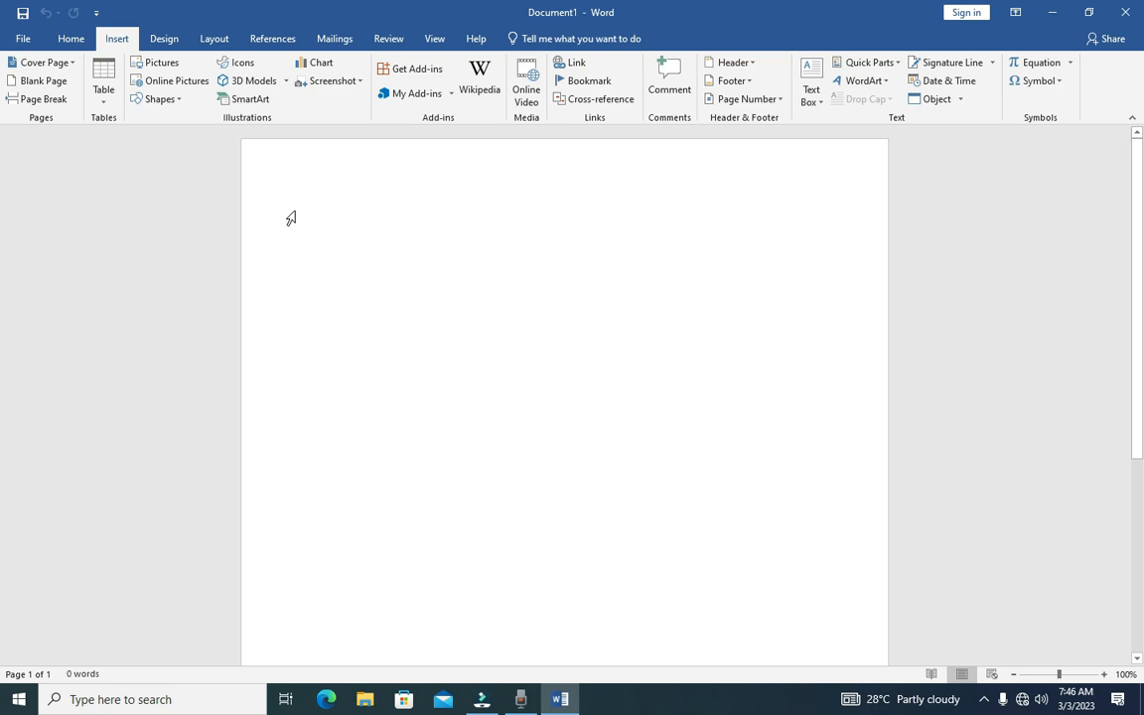
left_click(103, 106)
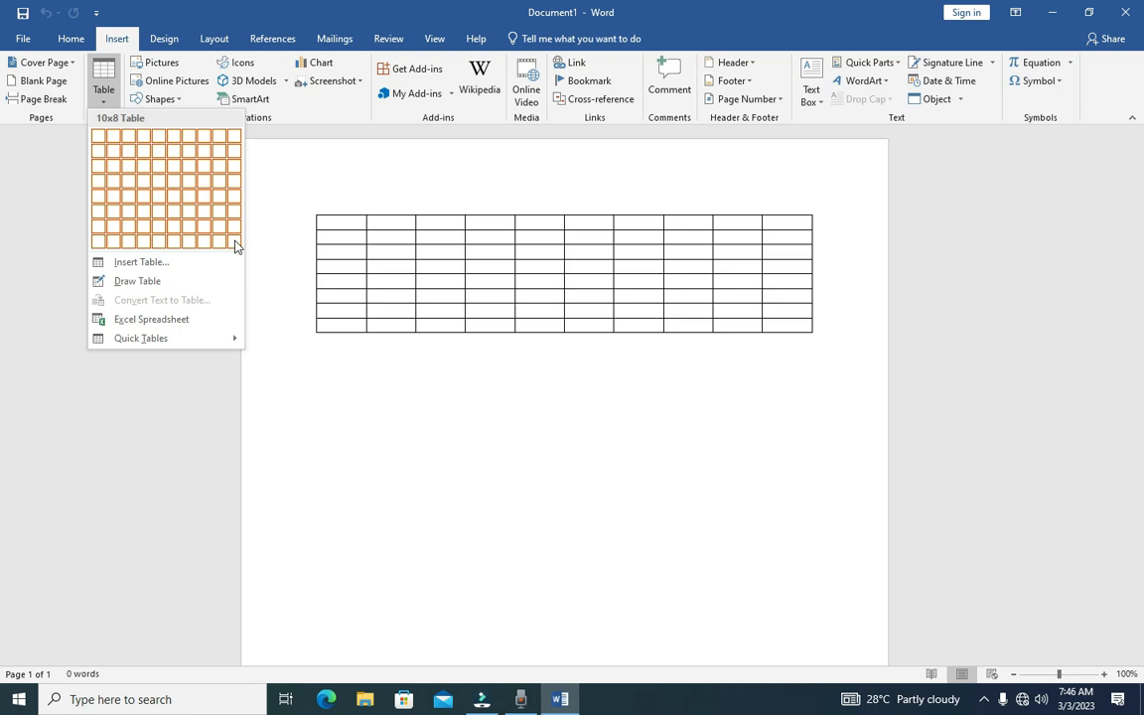
left_click(148, 265)
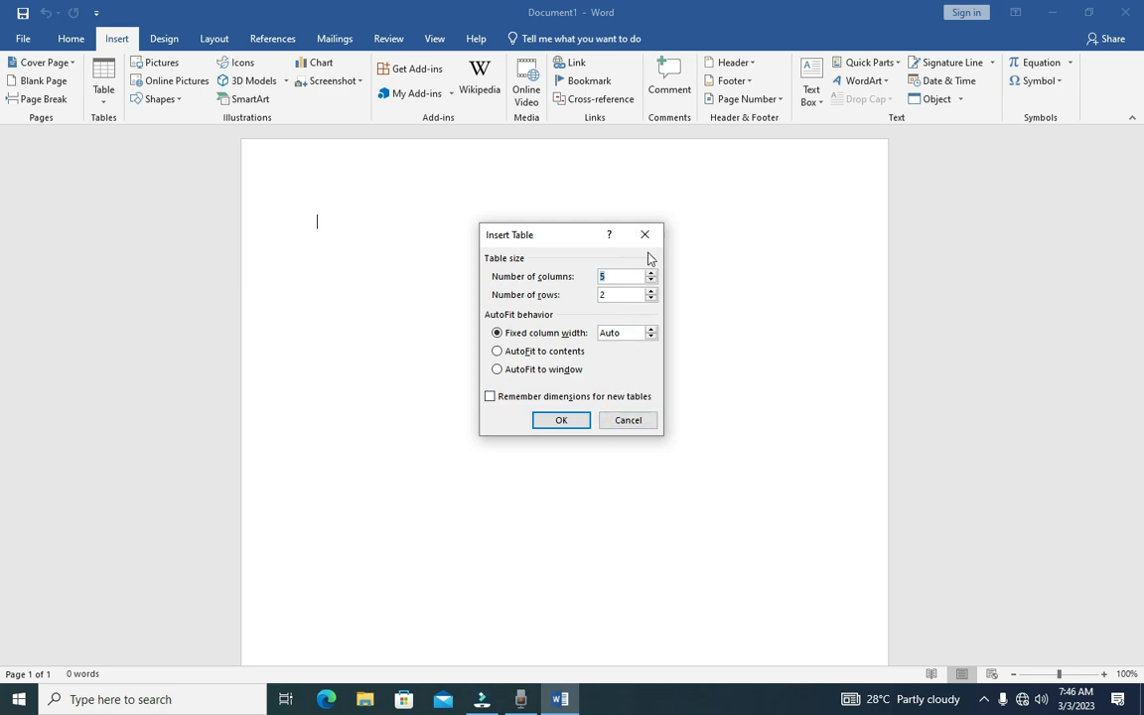
left_click(625, 422)
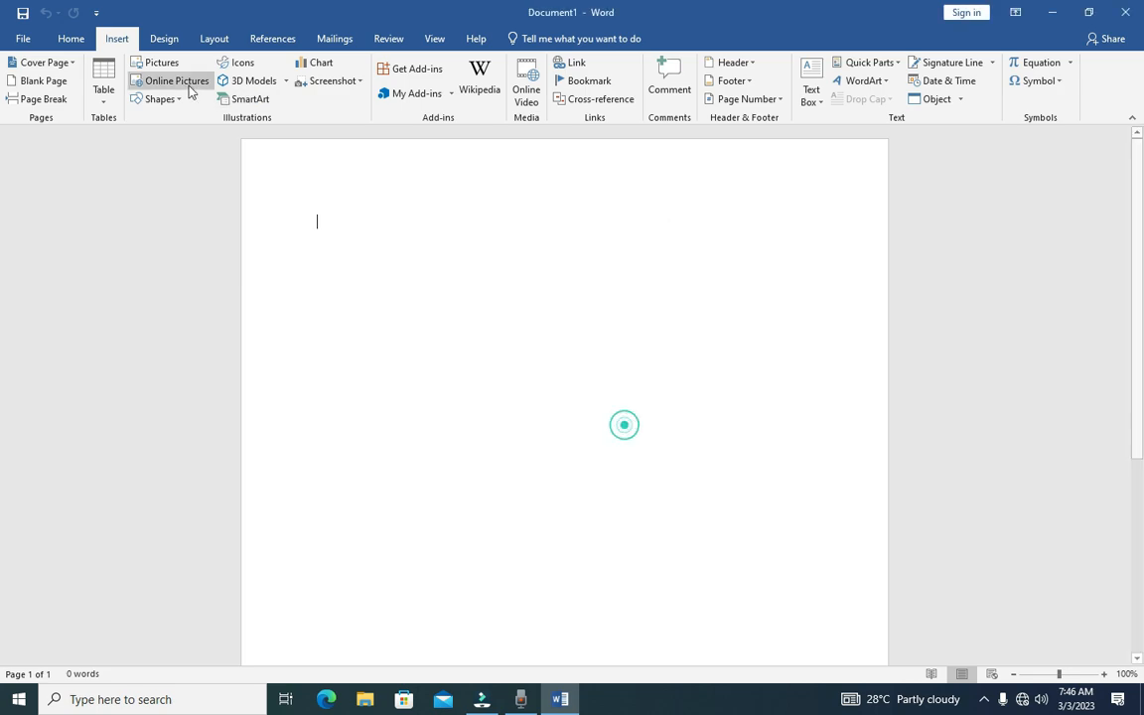
left_click(103, 99)
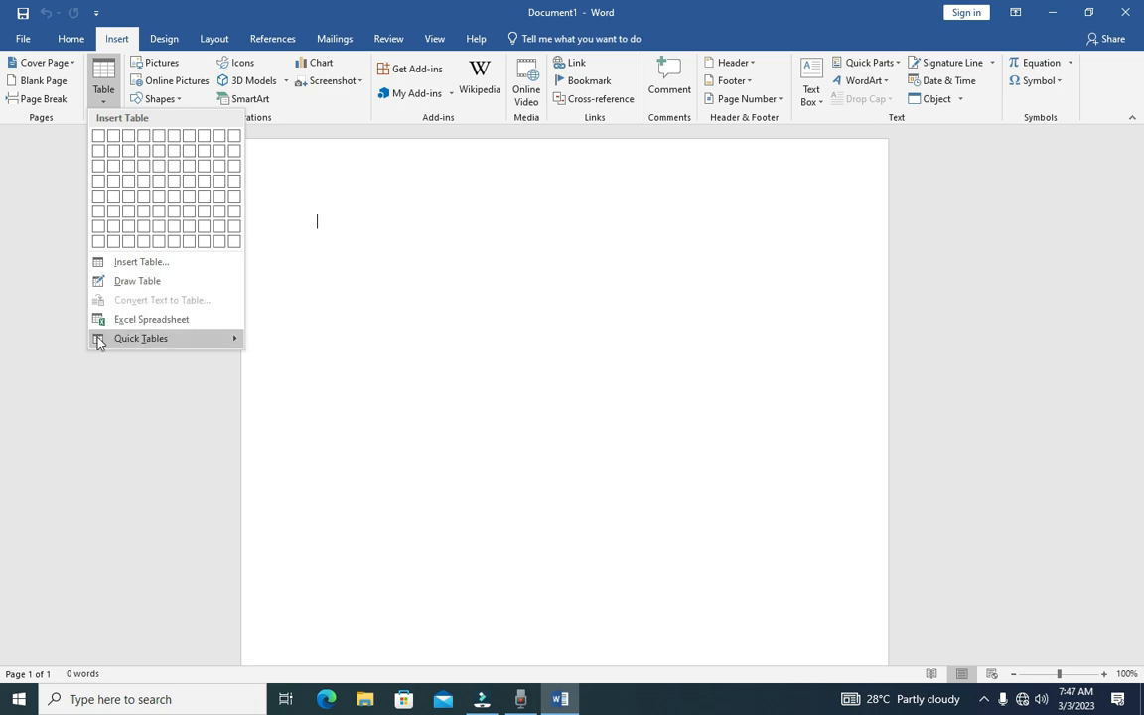
mouse_move(143, 347)
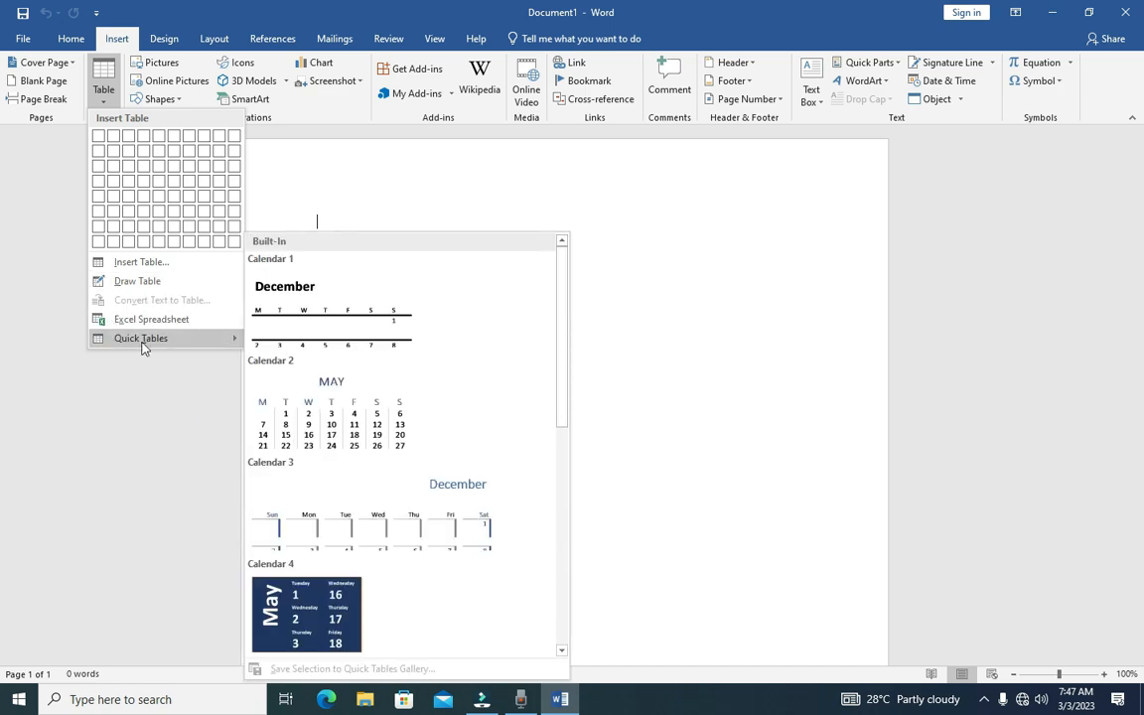
scroll(372, 397, "down", 3)
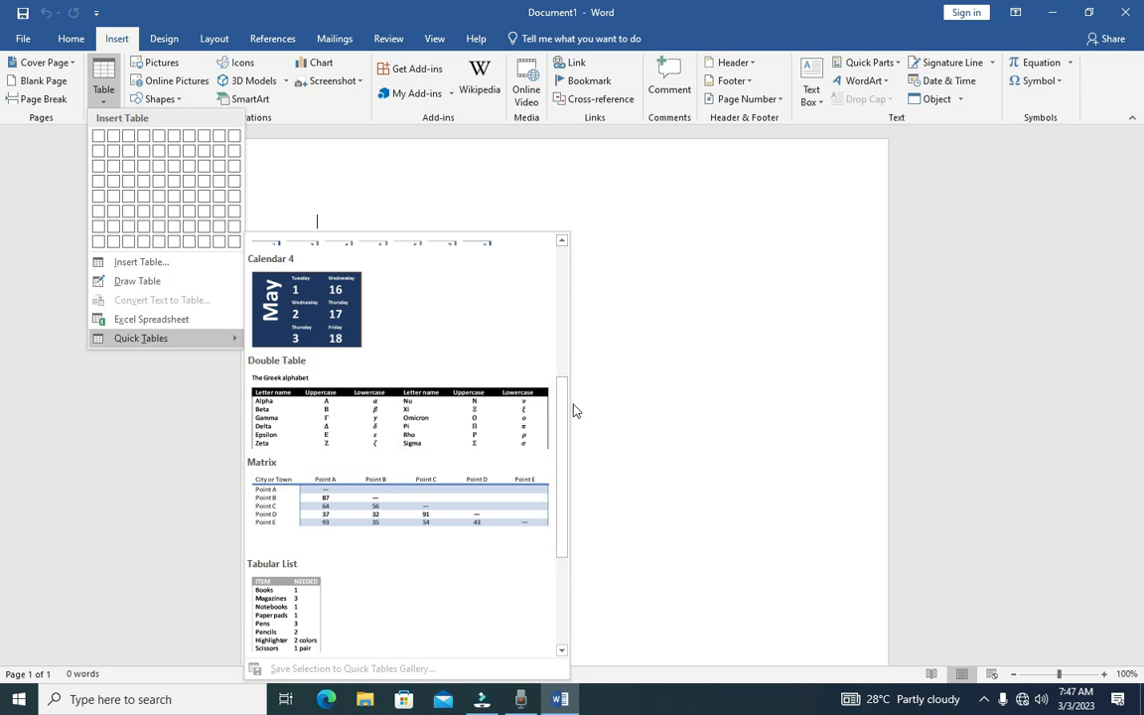
left_click_drag(564, 434, 562, 294)
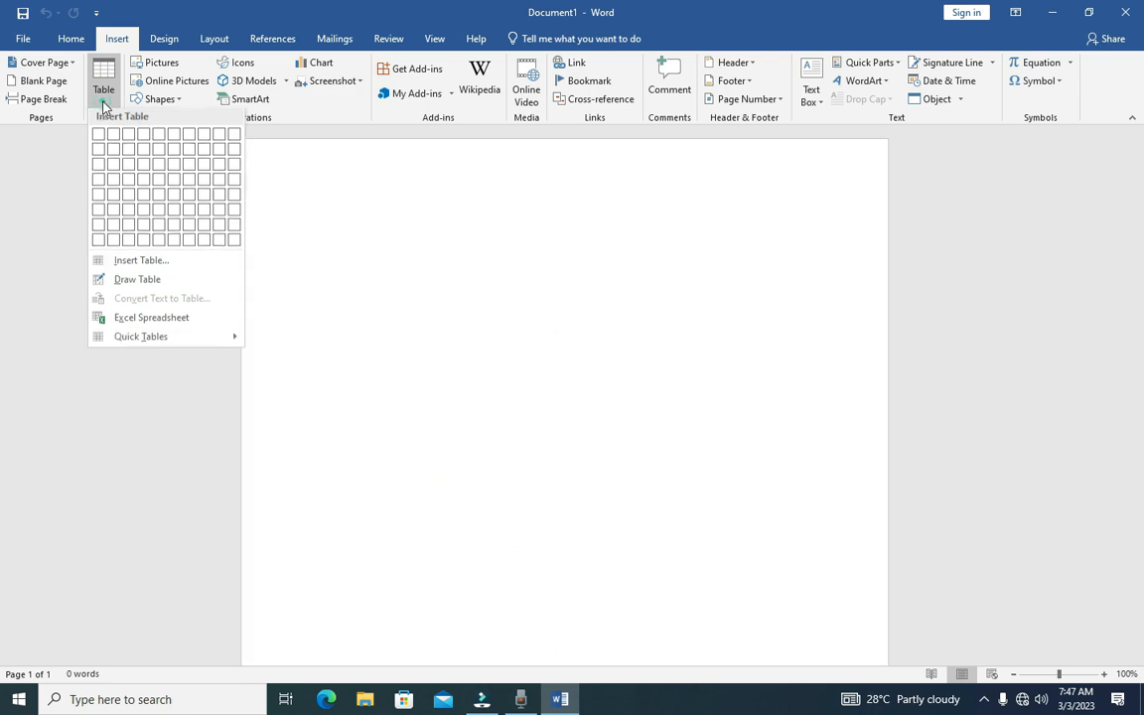
Insert a table with 4 columns and 15 rows, keeping the fixed column width on Auto
left_click(129, 262)
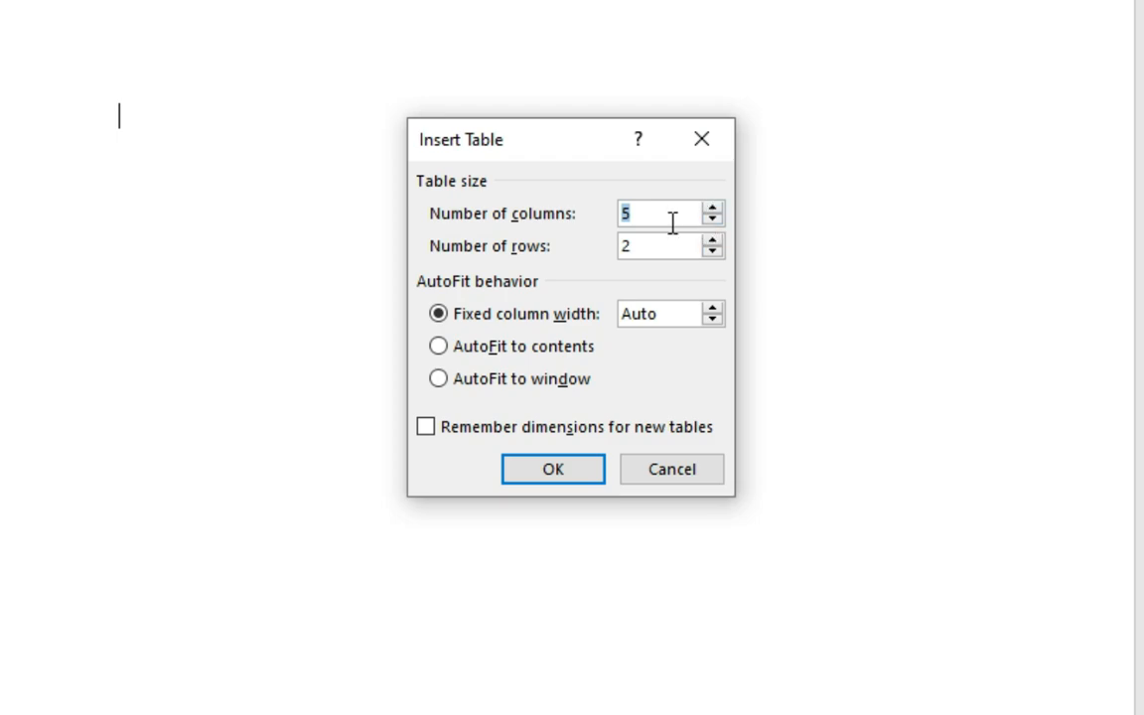
left_click(712, 219)
left_click(712, 241)
left_click(712, 241)
left_click(712, 241)
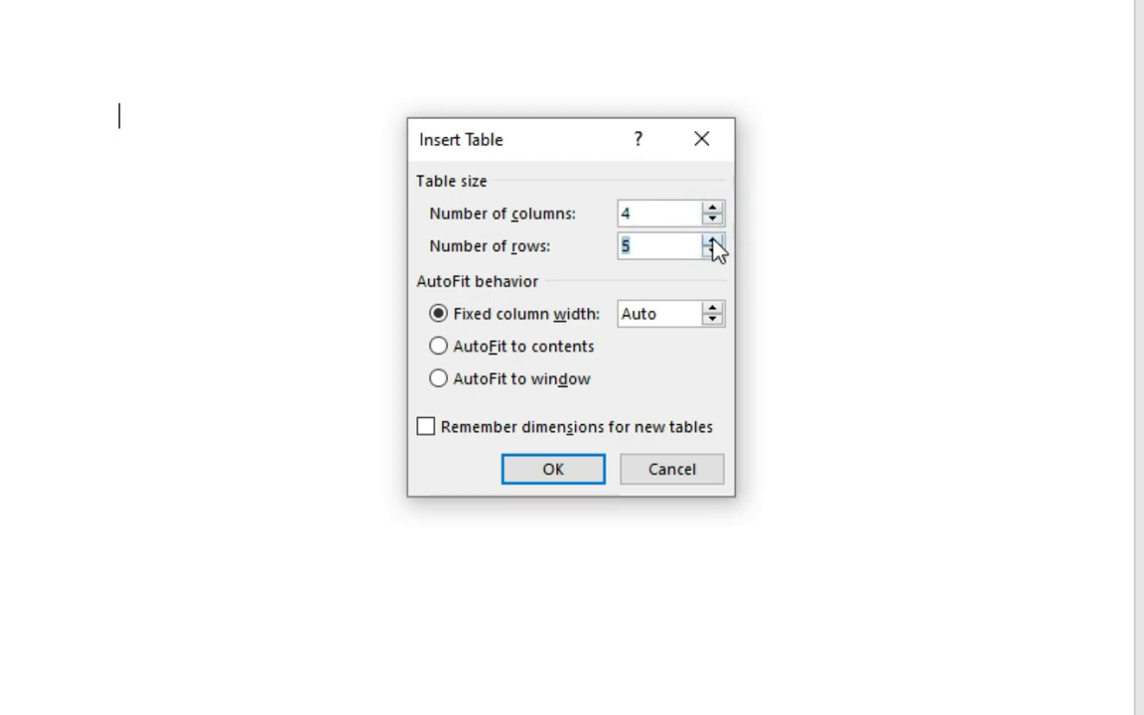
left_click(712, 240)
left_click(712, 240)
left_click(712, 241)
left_click(712, 240)
left_click(713, 240)
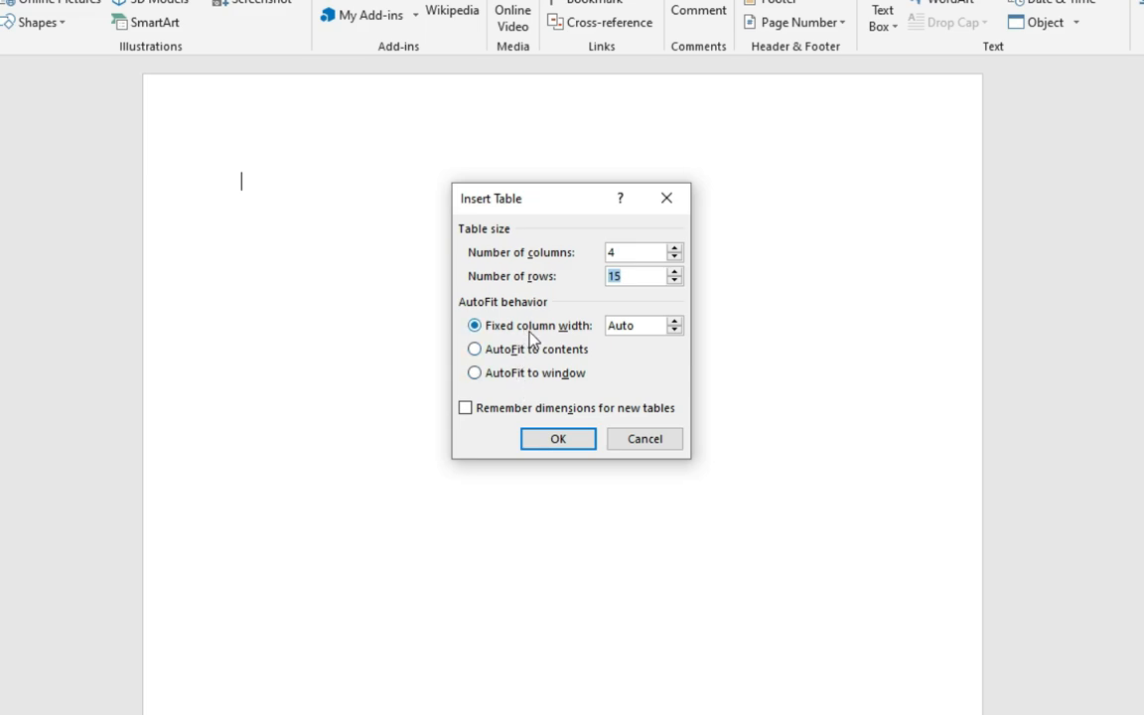
left_click(546, 445)
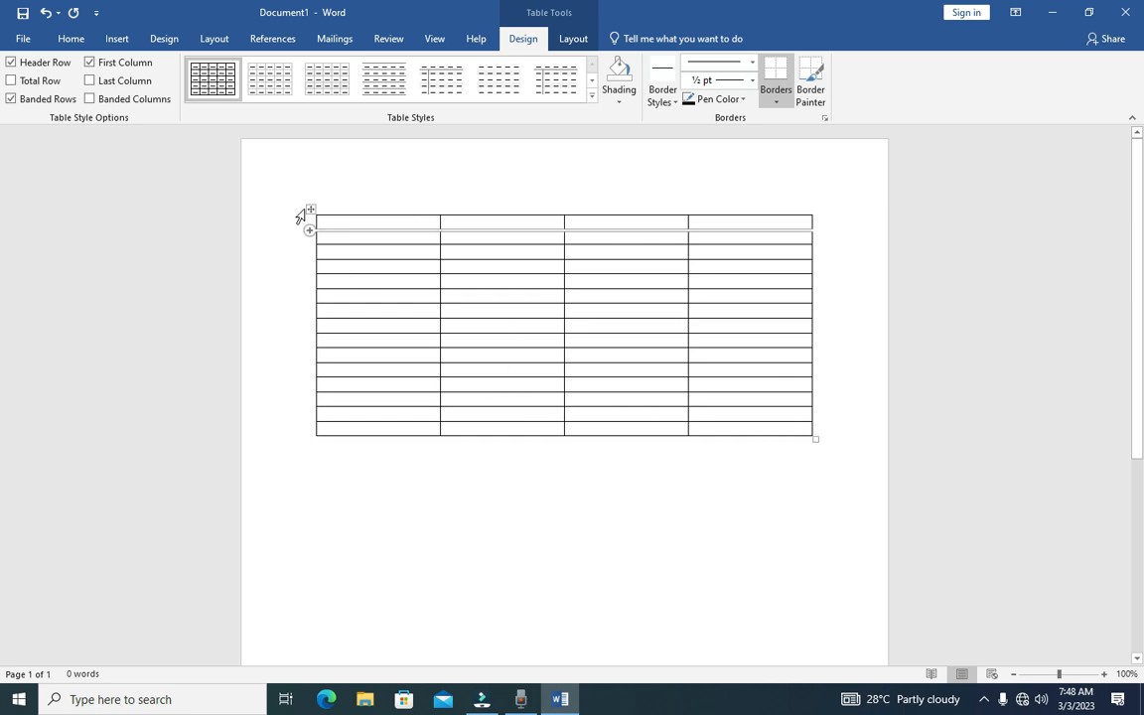
Examine the layout and design tools available for the new table
left_click(568, 42)
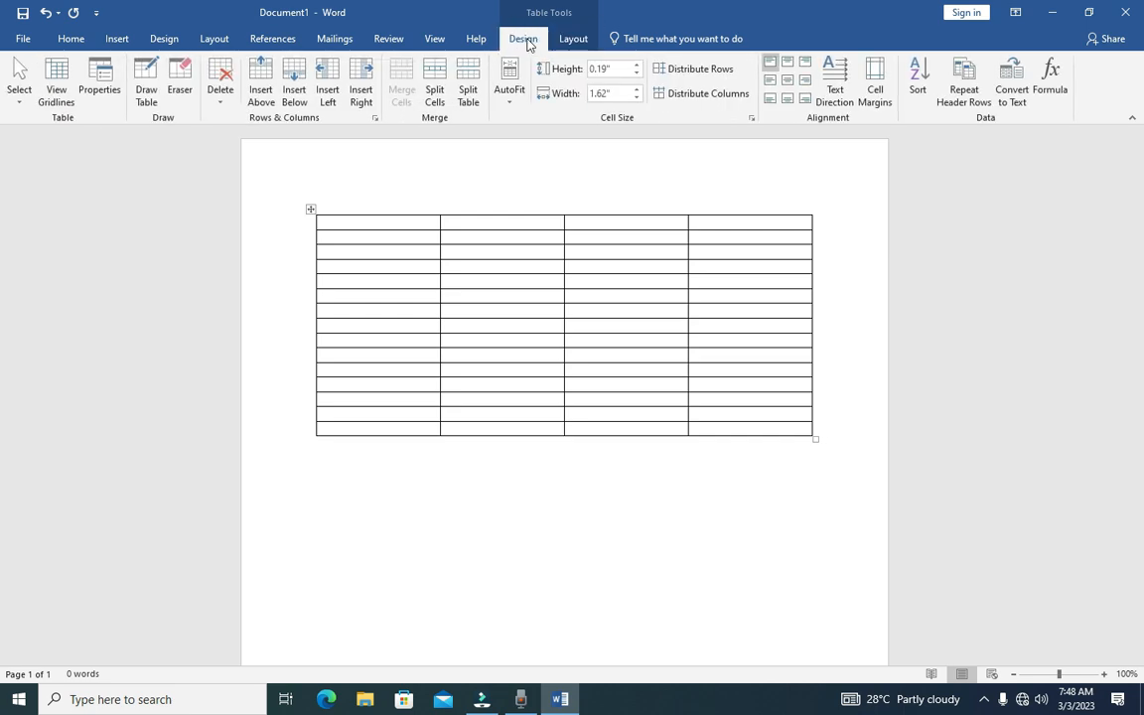
left_click(522, 40)
left_click(572, 39)
left_click(526, 40)
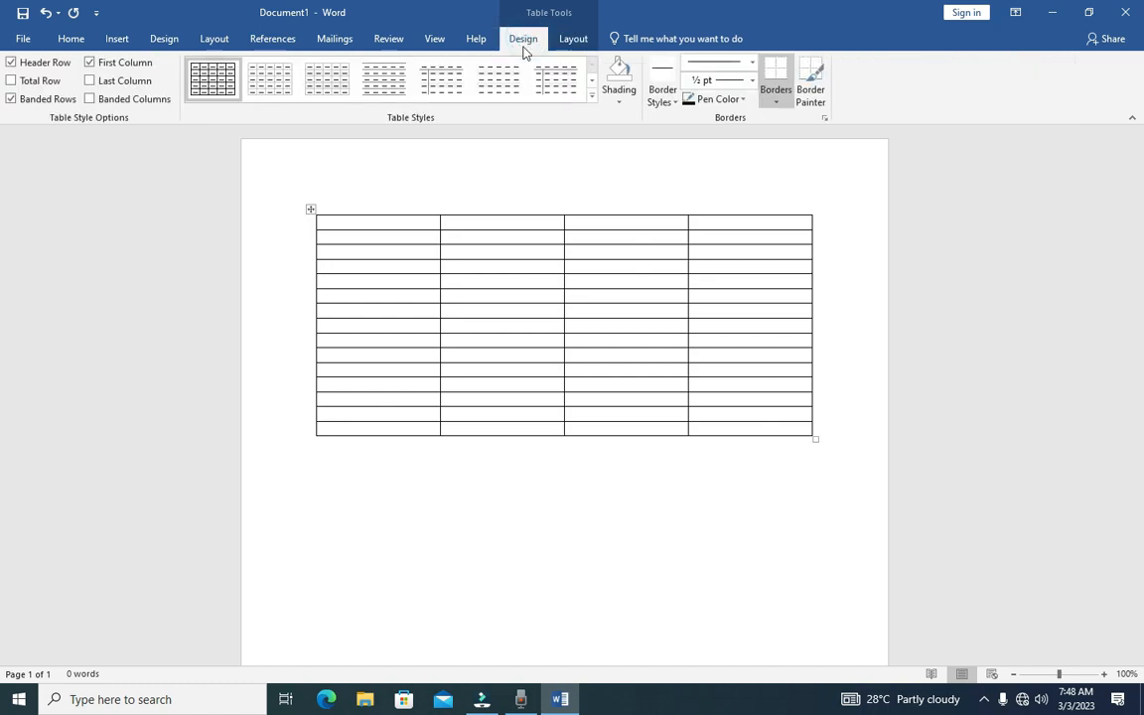
left_click(432, 226)
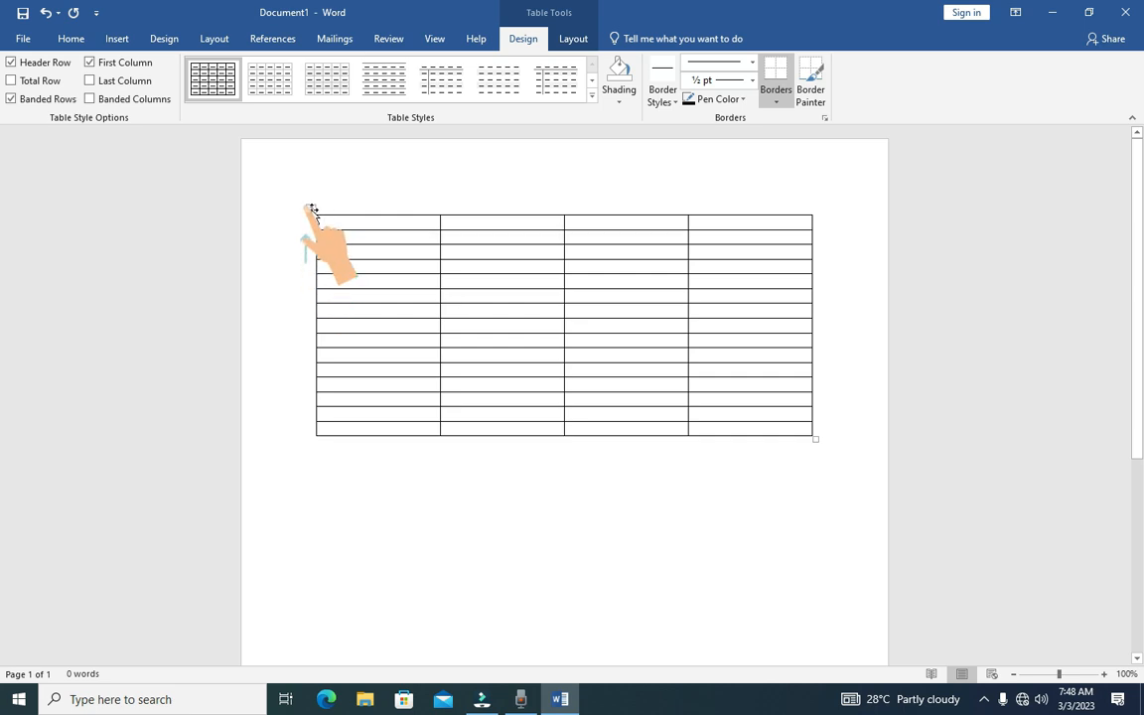
Move the whole table slightly down the page and enlarge it, mainly in height
mouse_move(308, 207)
left_mouse_down()
mouse_move(313, 385)
mouse_move(317, 233)
mouse_move(307, 228)
mouse_move(317, 223)
left_mouse_up()
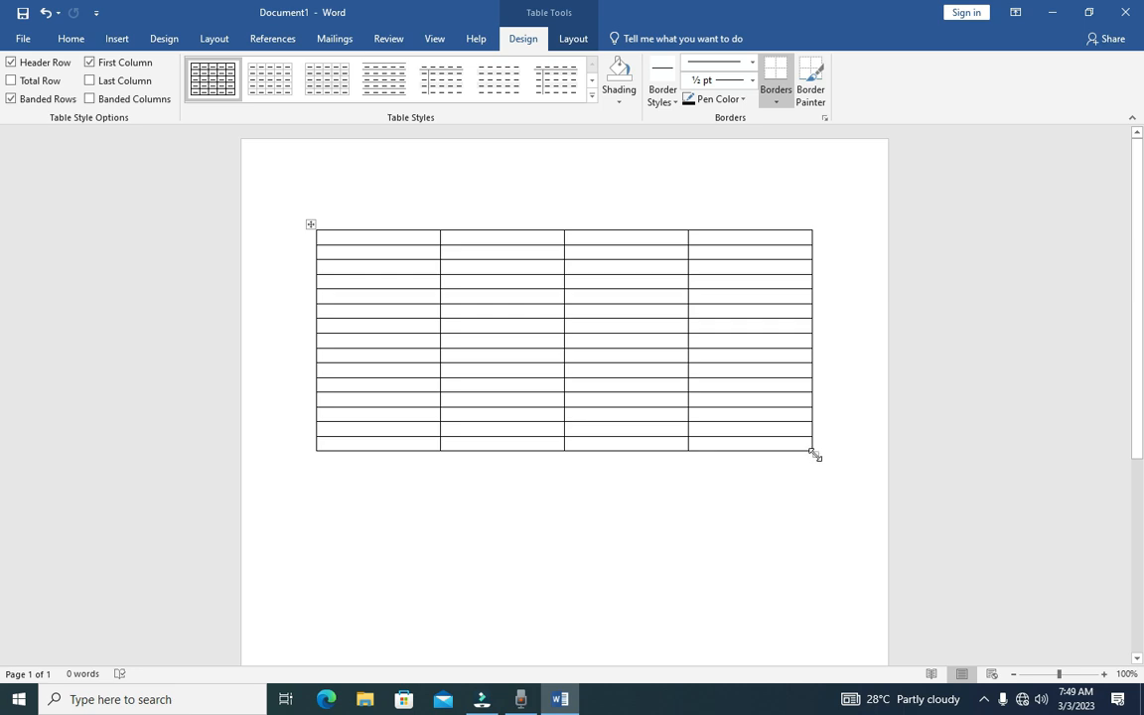
left_click_drag(812, 452, 822, 553)
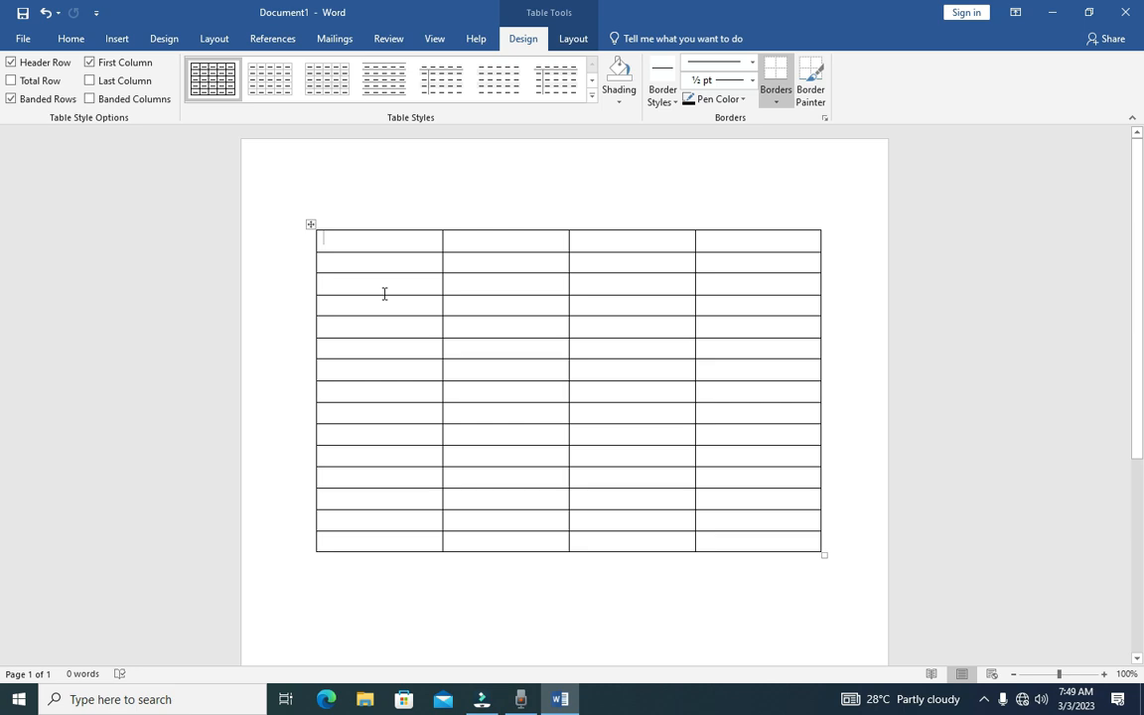
Try selecting the first and second columns, the full second row and three cells of the third row in turn
left_click_drag(383, 245, 386, 544)
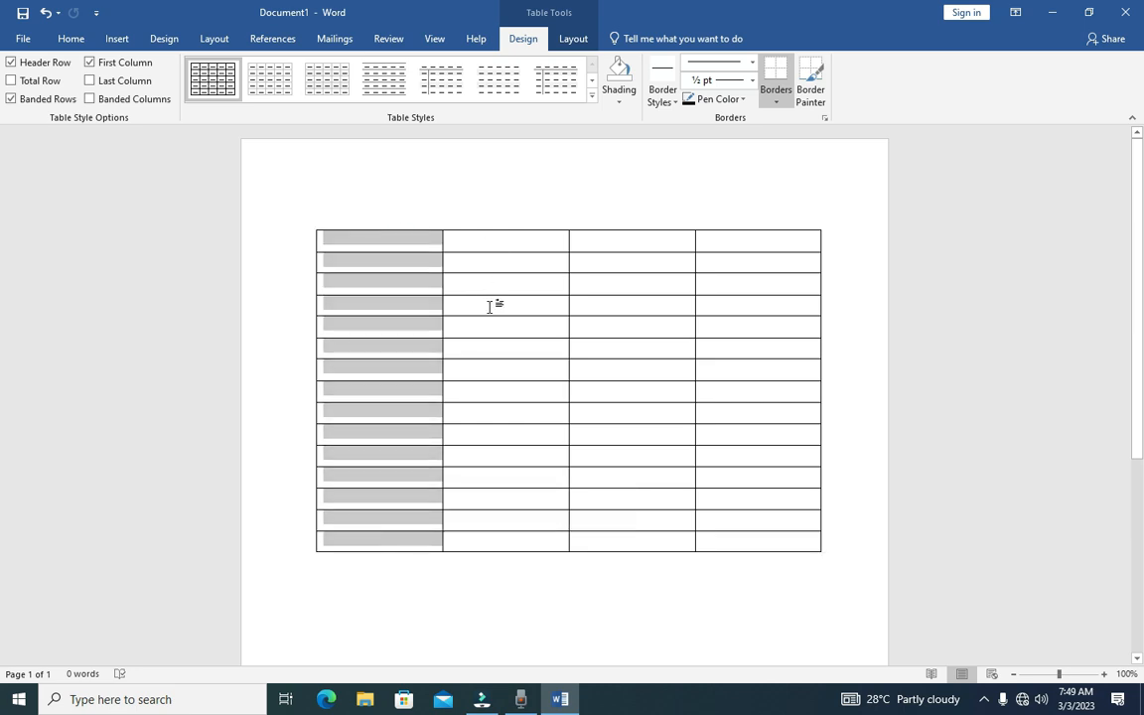
left_click_drag(488, 246, 495, 538)
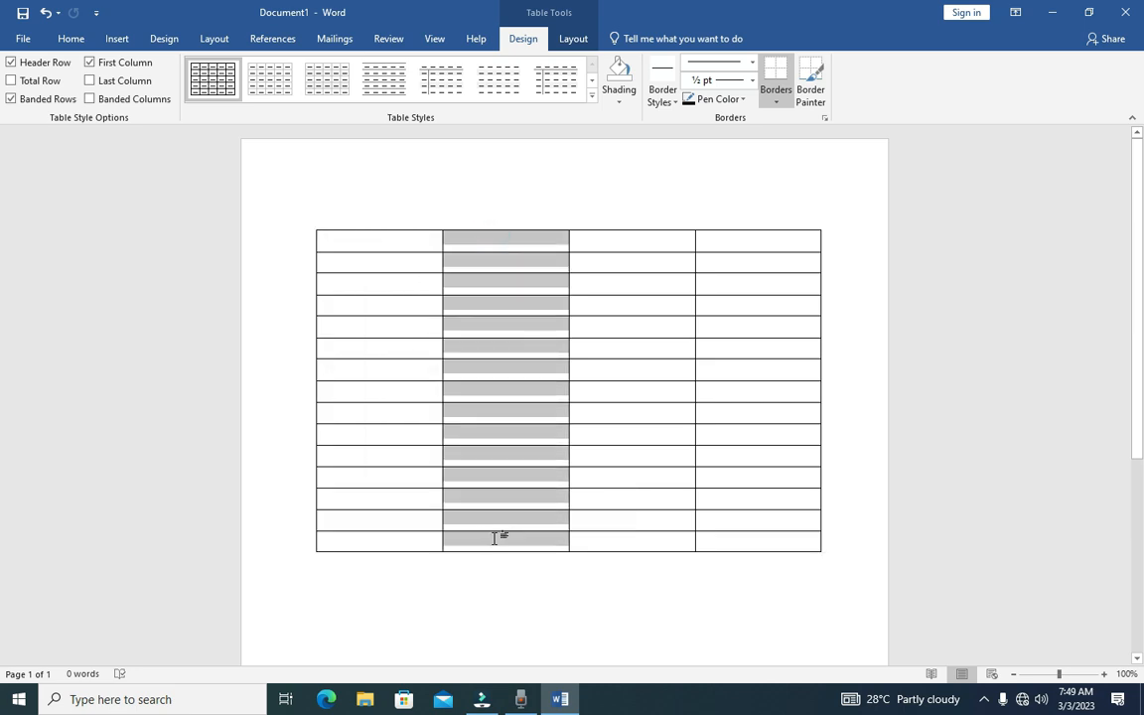
left_click(611, 263)
left_click_drag(351, 261, 745, 270)
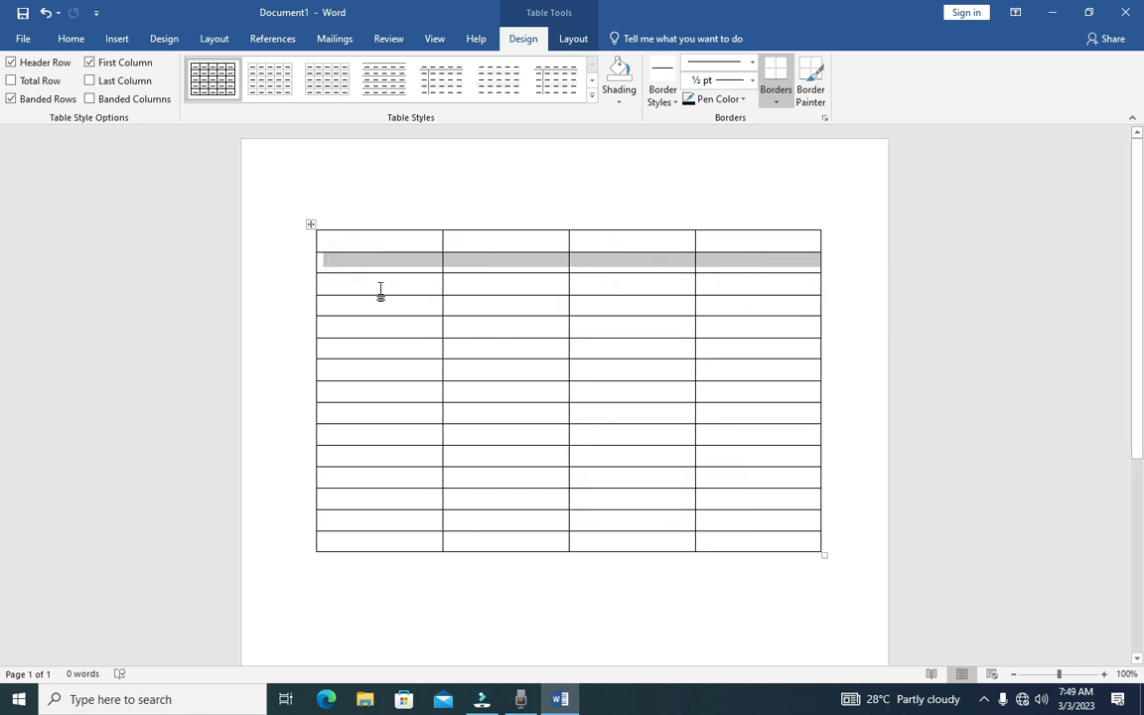
left_click_drag(361, 286, 613, 288)
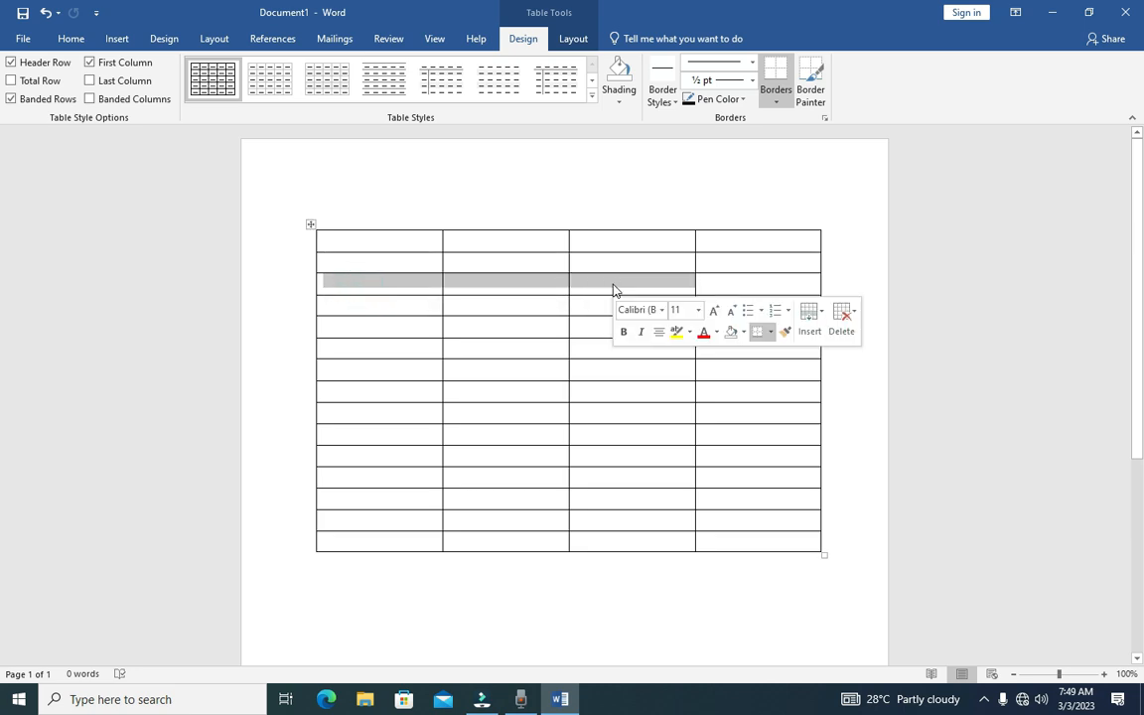
left_click(741, 284)
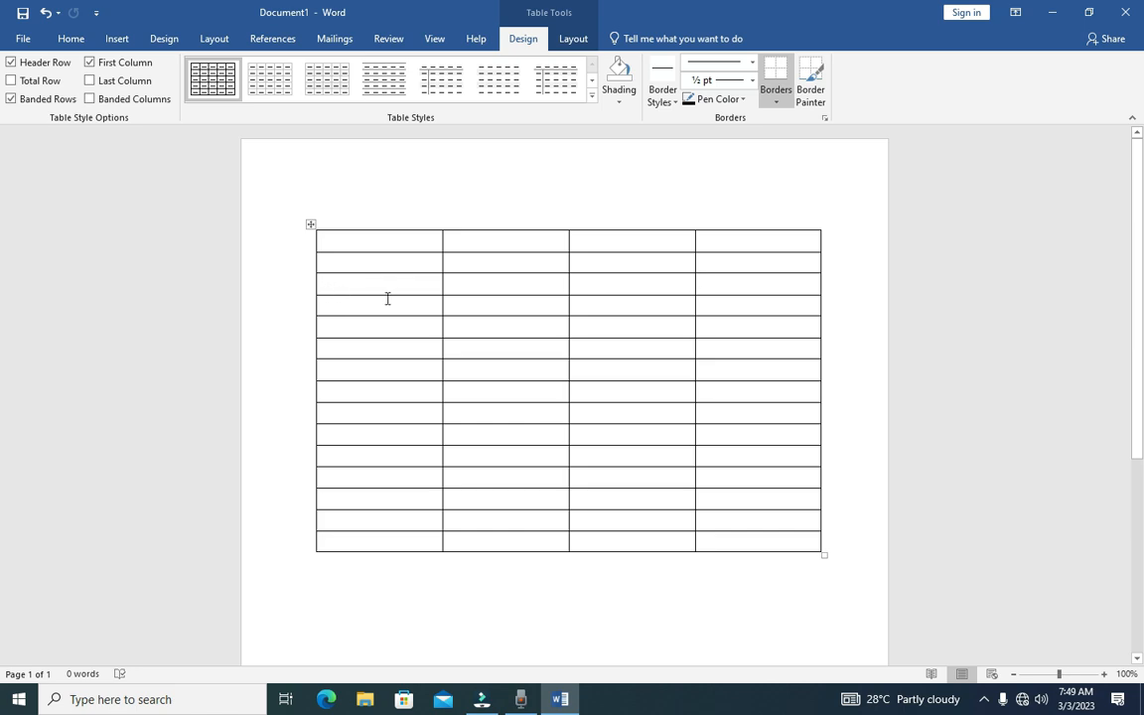
left_click_drag(385, 237, 387, 544)
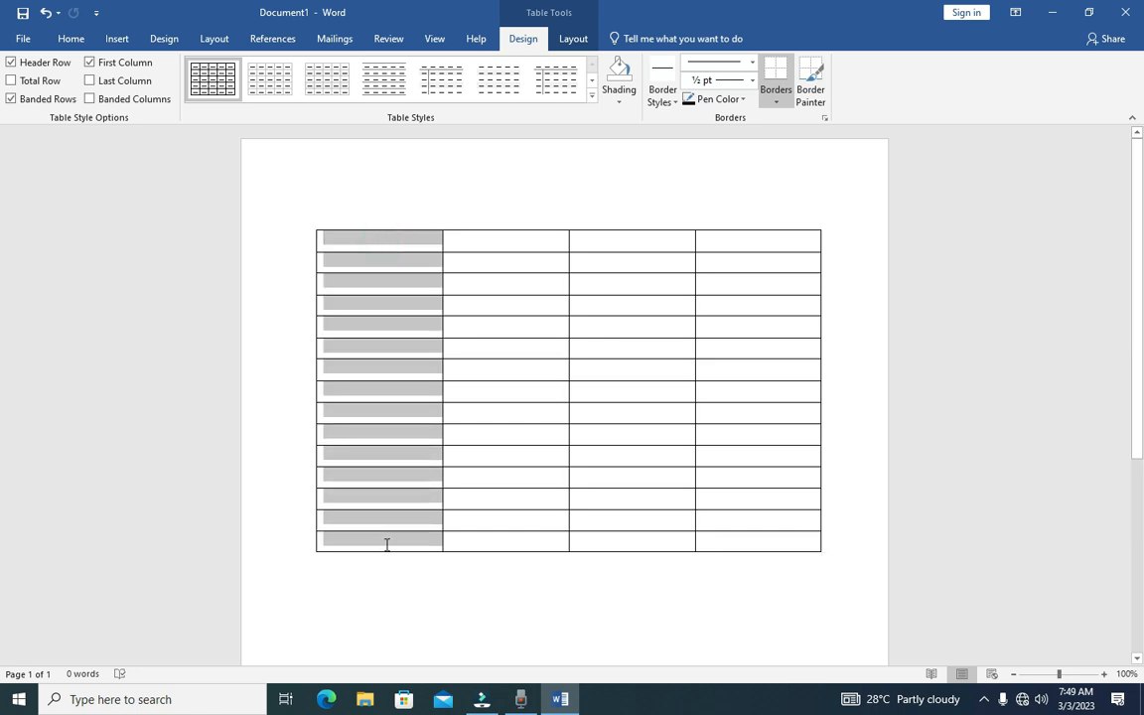
left_click(478, 259)
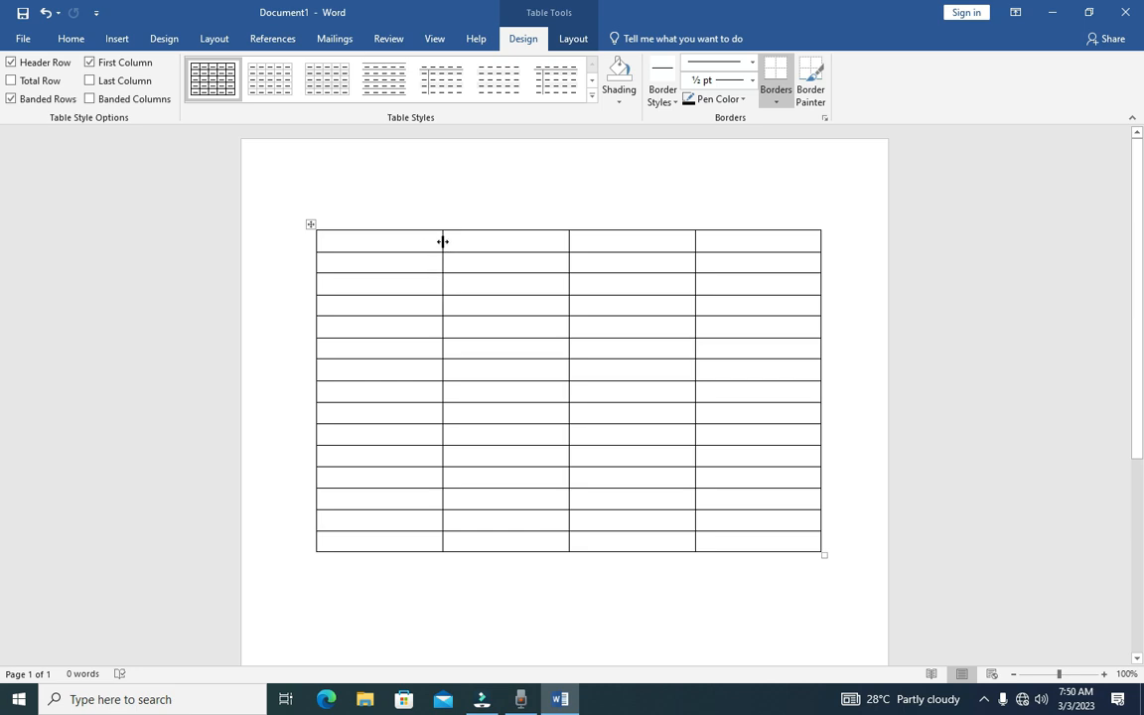
Narrow the table's first and second columns and slightly reduce the height of the second and third rows
left_click_drag(443, 241, 378, 250)
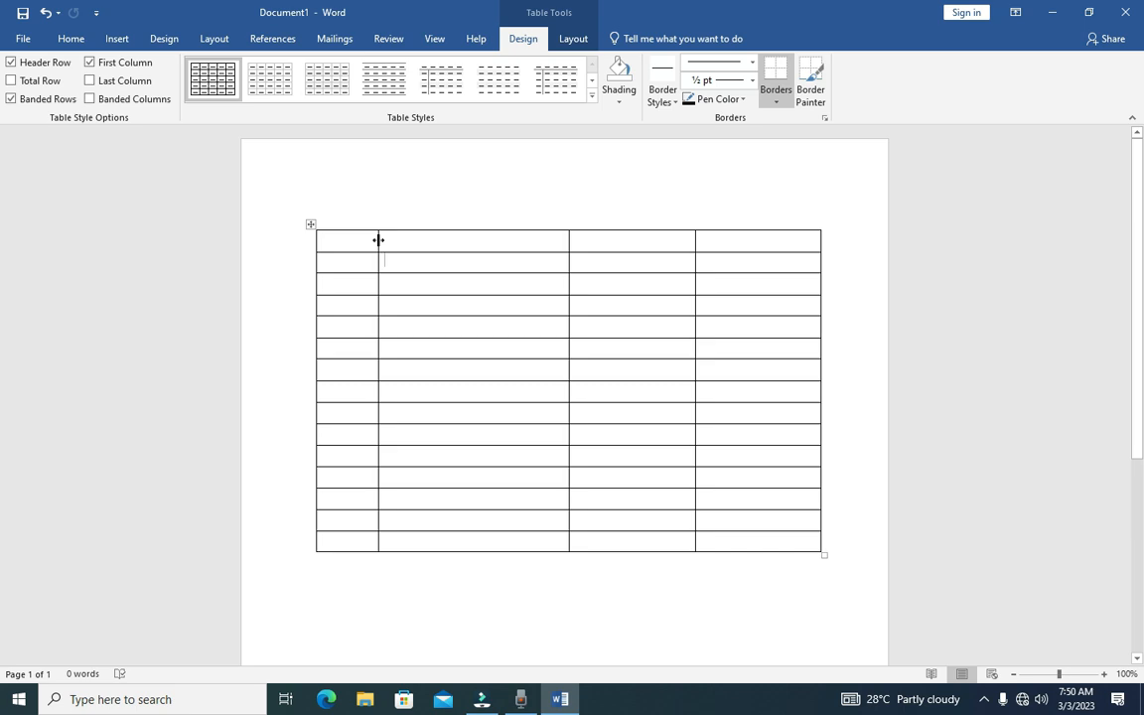
mouse_move(378, 239)
left_mouse_down()
mouse_move(511, 242)
mouse_move(362, 251)
left_mouse_up()
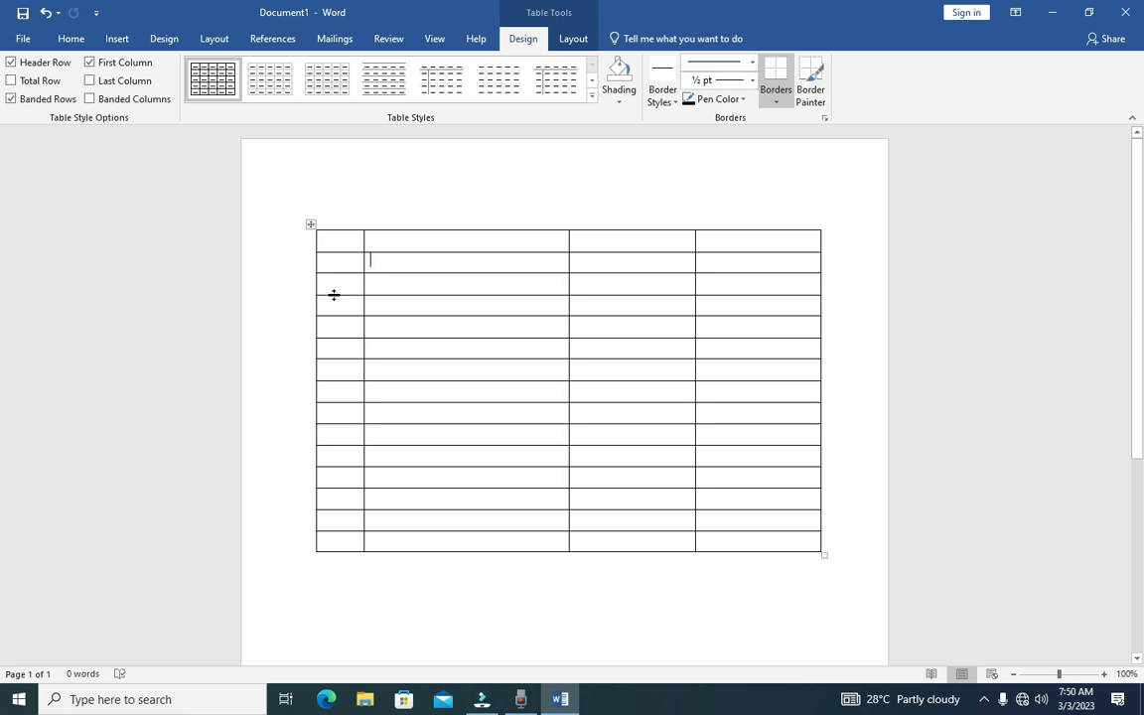
mouse_move(334, 295)
left_mouse_down()
mouse_move(337, 341)
mouse_move(338, 292)
left_mouse_up()
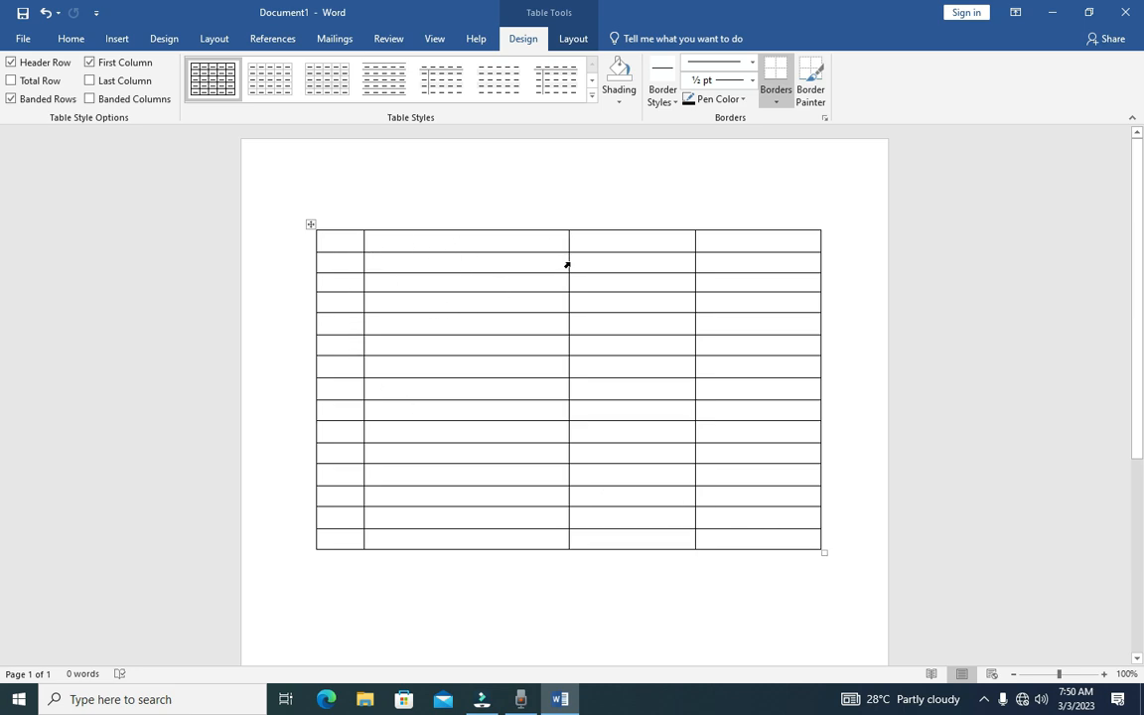
left_click_drag(567, 262, 511, 264)
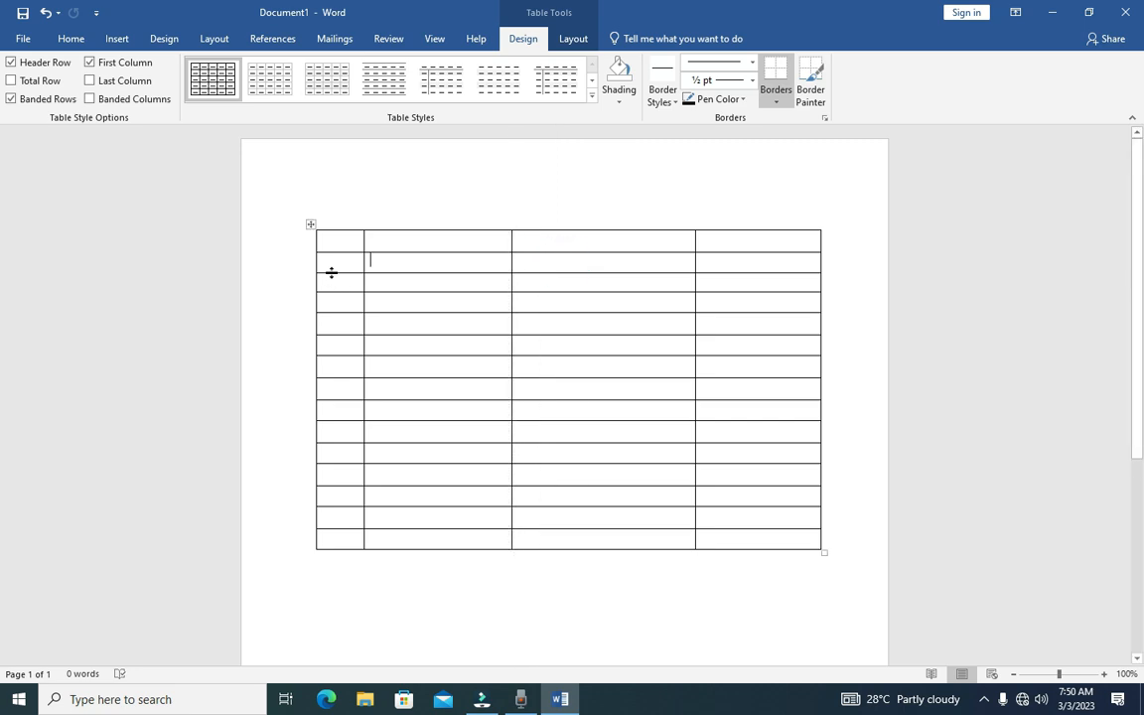
mouse_move(332, 272)
left_mouse_down()
mouse_move(332, 283)
mouse_move(337, 269)
left_mouse_up()
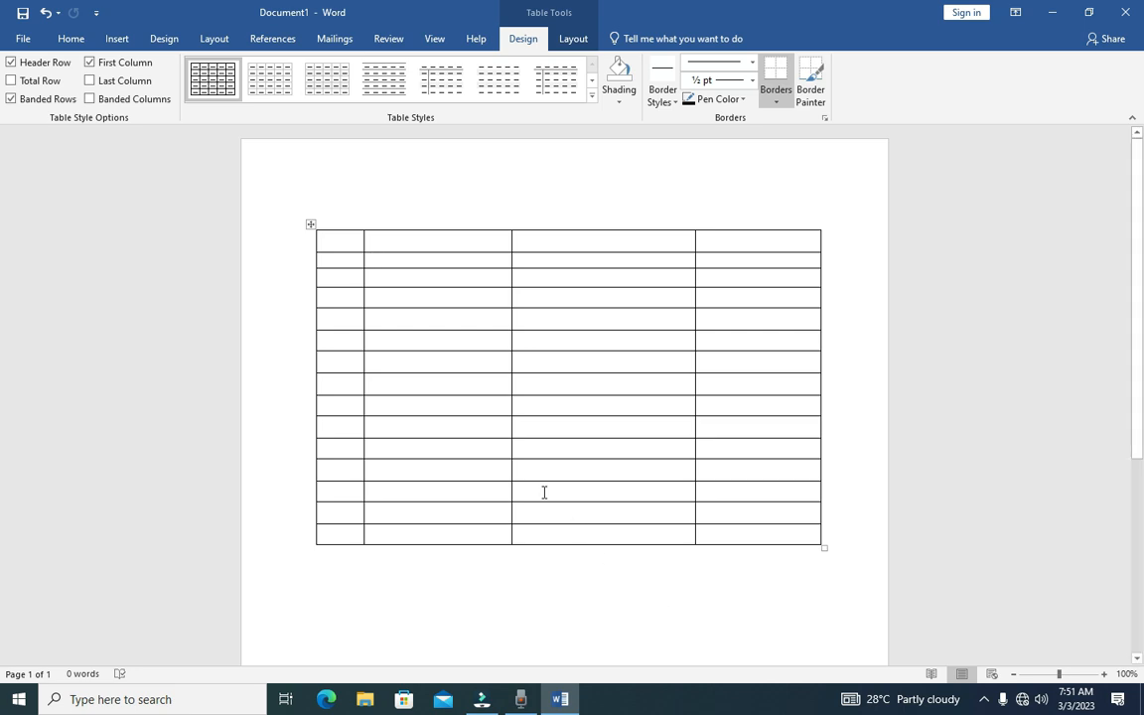
Fill the four cells of the table's first row with the headings A, B, C and D
left_click(351, 237)
type("A")
left_click(487, 243)
type("B")
key("Tab")
type("C")
key("Tab")
type("D")
Number the first column's cells below heading A from 1 to 12, entering 8 and 12 twice
left_click(341, 260)
type("1")
key("Down")
type("2")
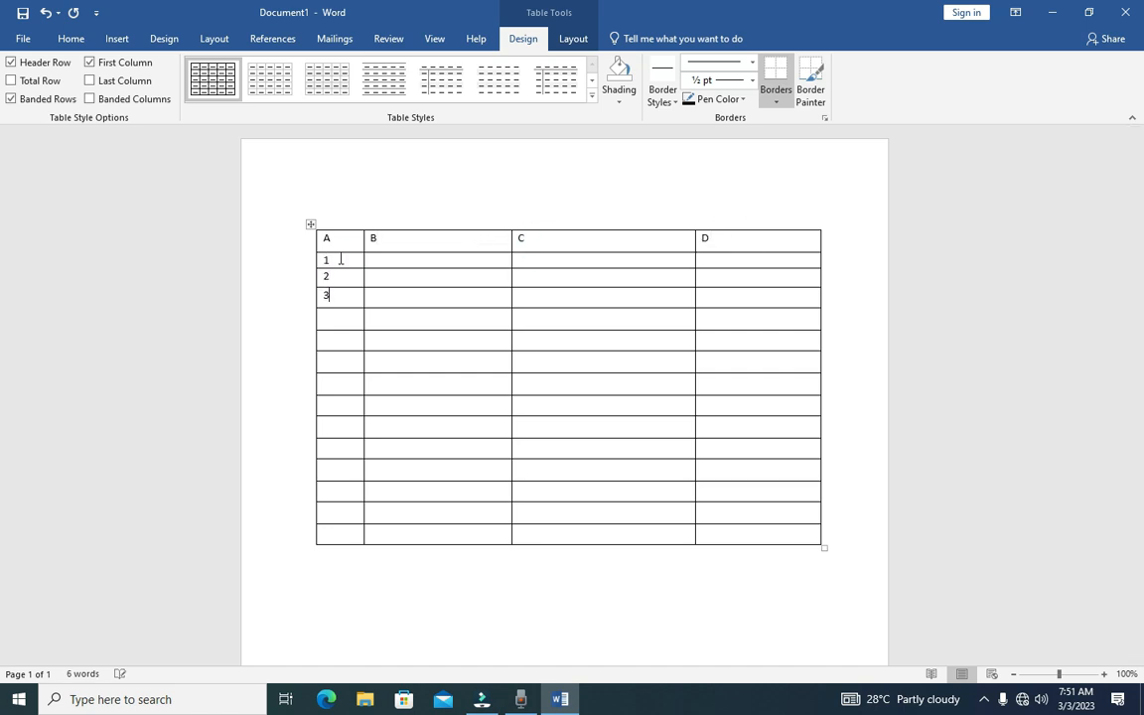
type("2")
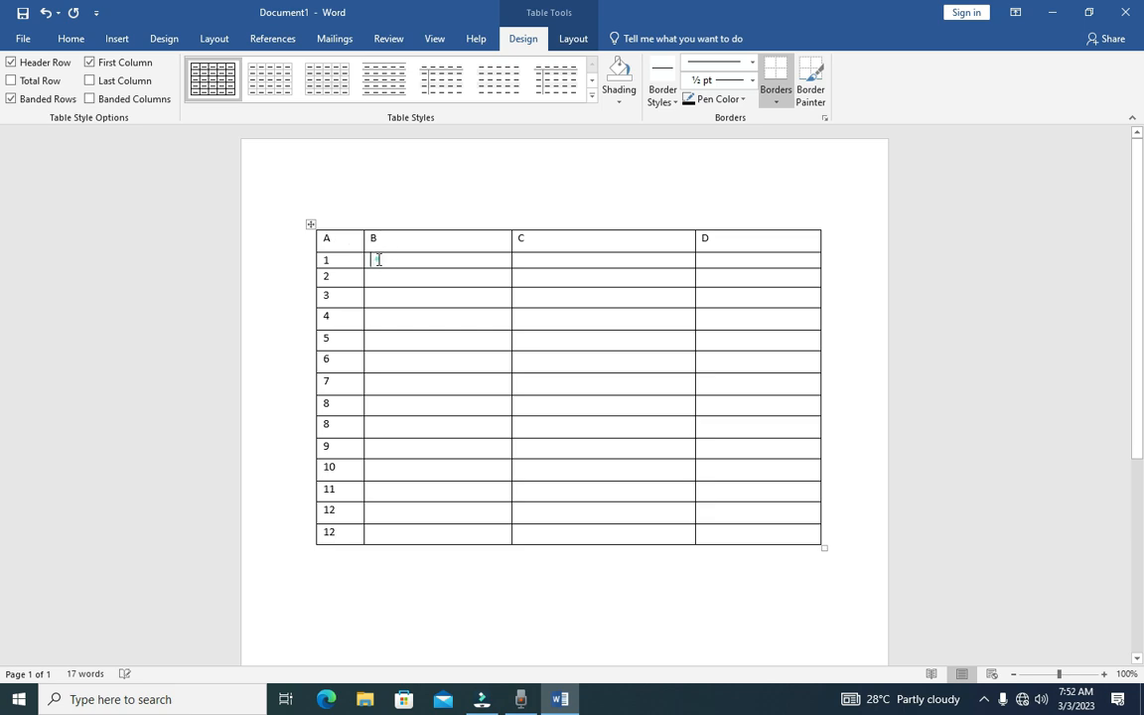
Enter NAME in the cell below heading B, in the row numbered 1
left_click(379, 258)
left_click(532, 258)
left_click(458, 281)
left_click(421, 306)
left_click(420, 314)
left_click(408, 301)
left_click(378, 258)
type("NAME")
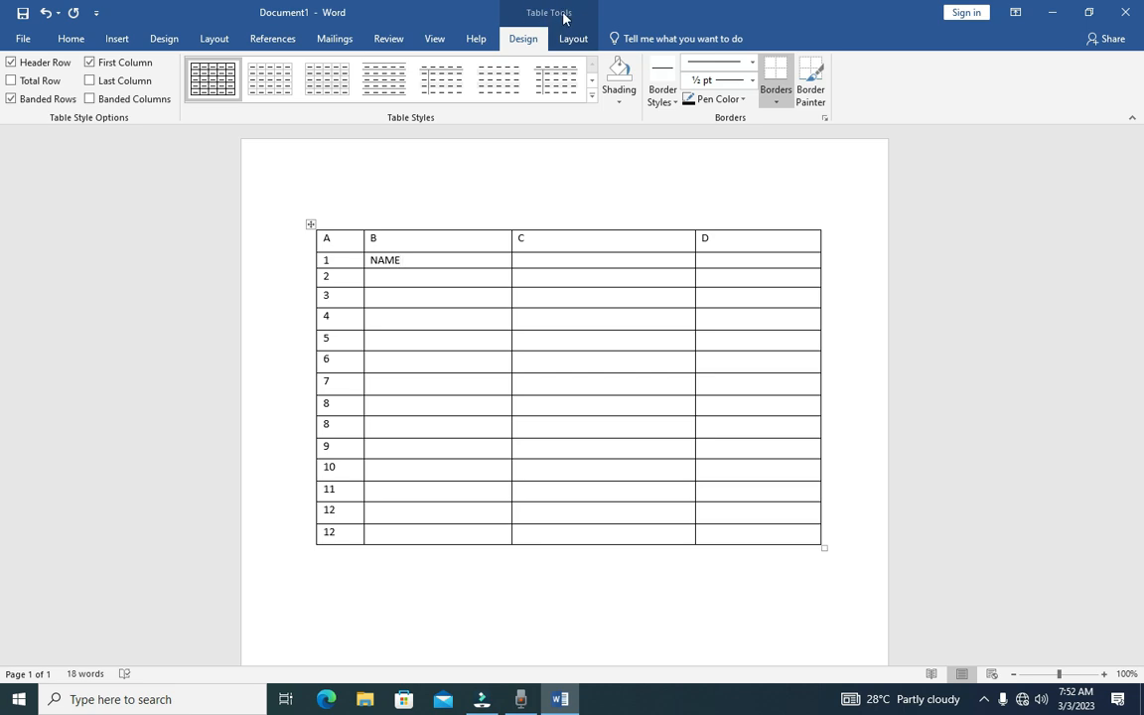
Place the cursor alternately outside and inside the table to compare when the table tools are available
left_click(564, 214)
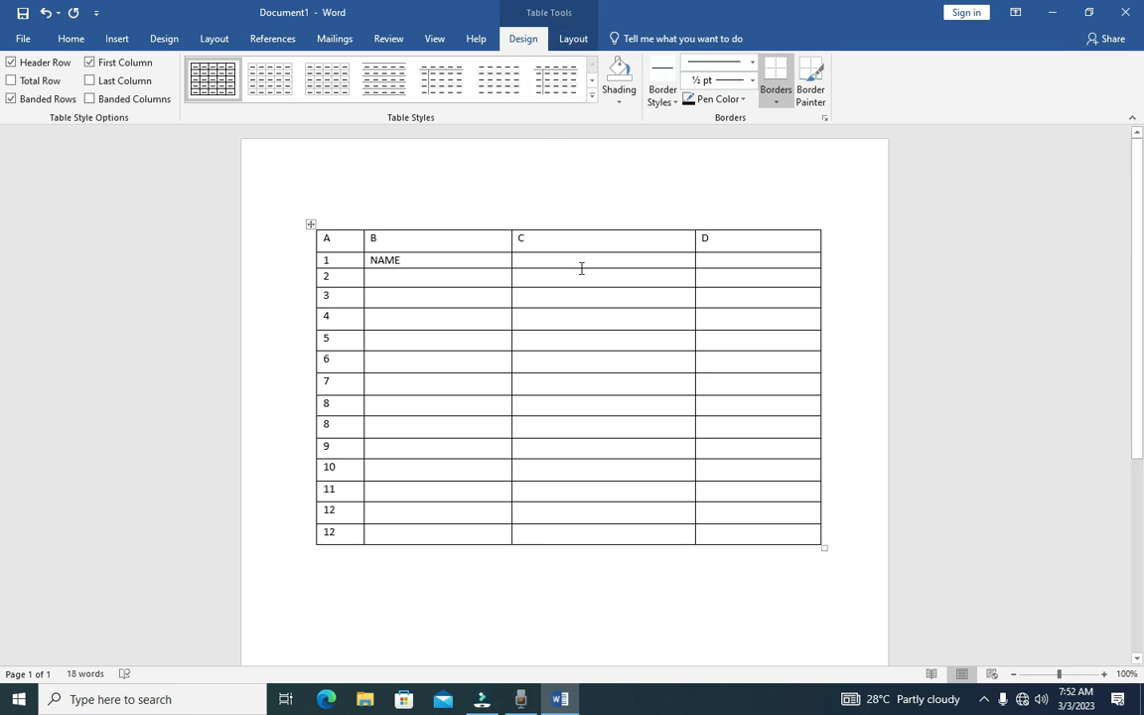
left_click(517, 566)
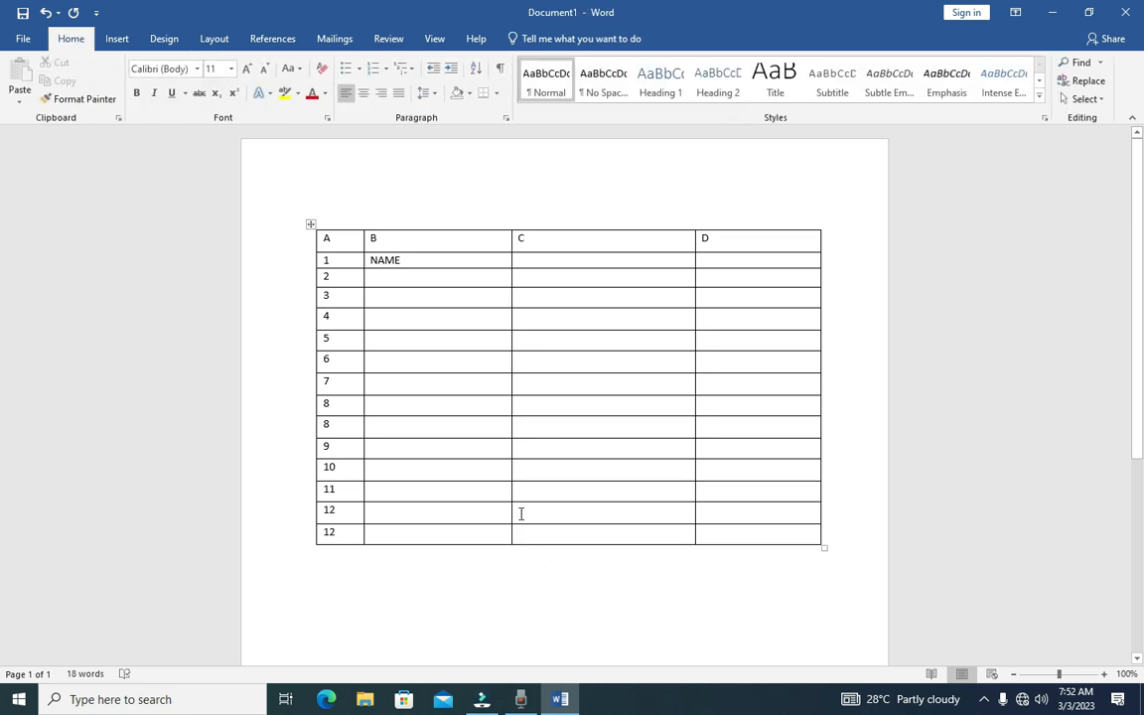
left_click(445, 295)
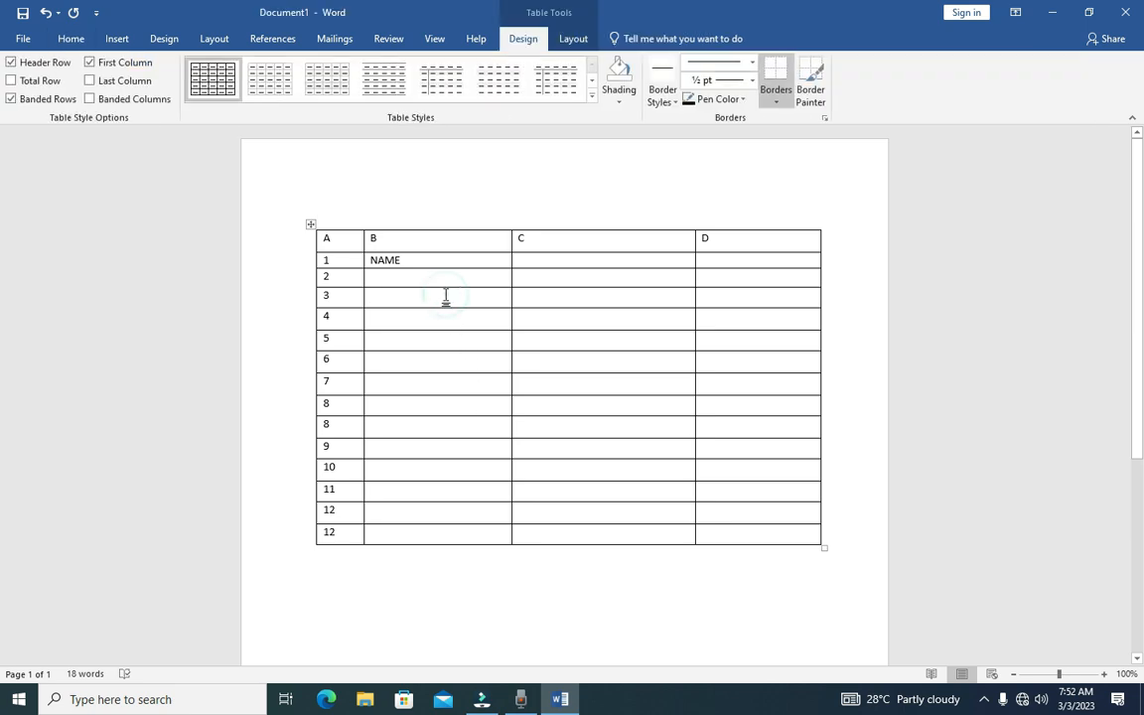
left_click(443, 573)
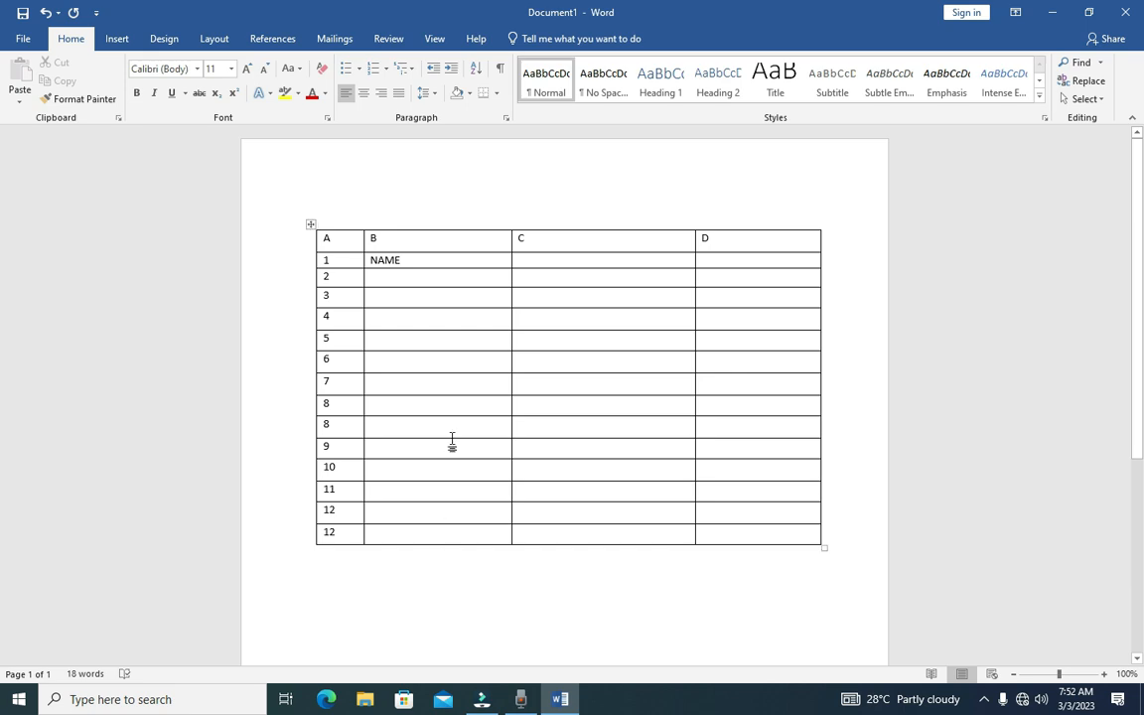
Apply the green list table style with a solid header row and horizontal row lines to the table
left_click(434, 280)
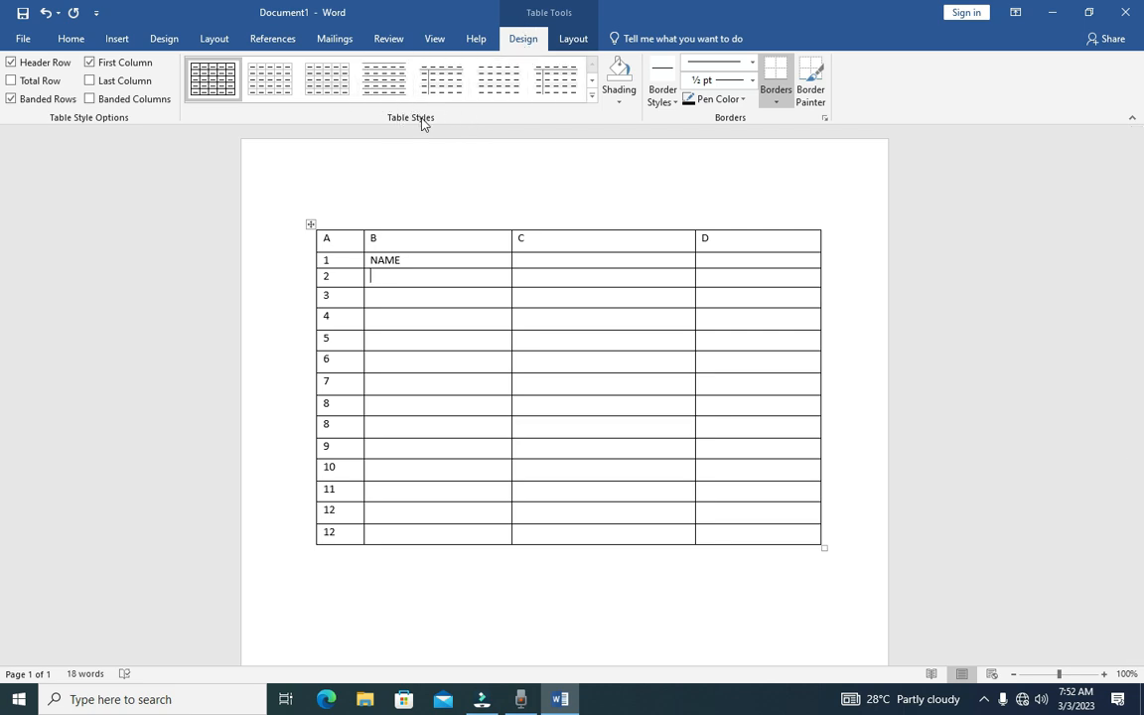
left_click(591, 105)
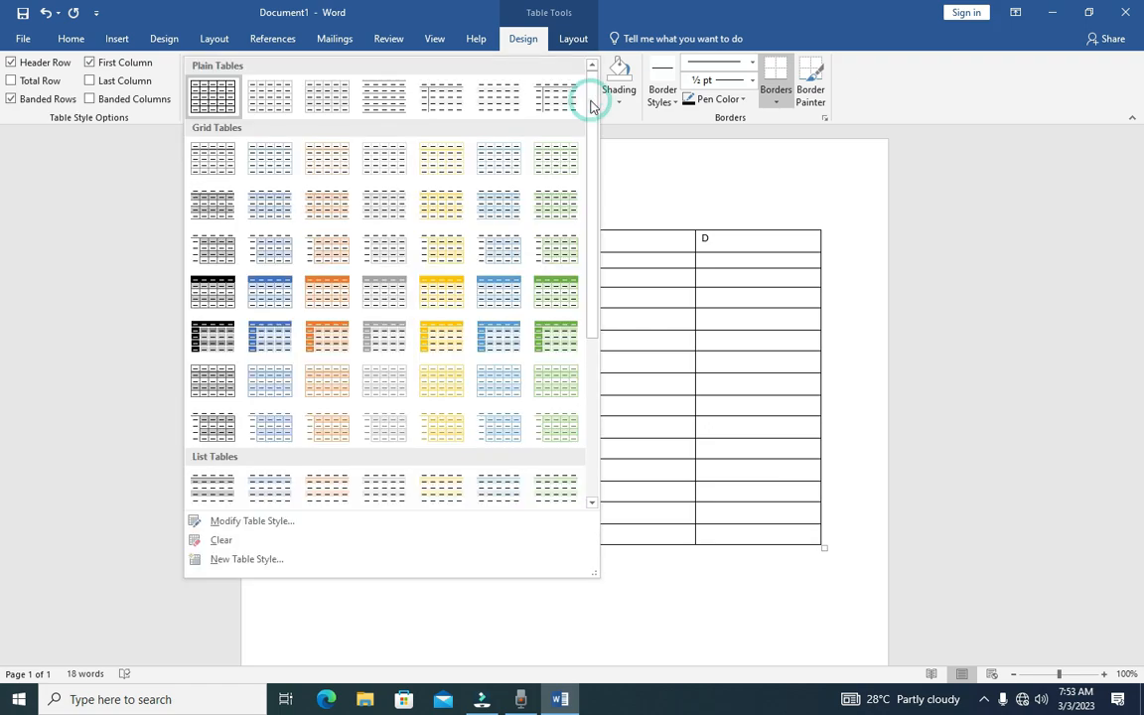
left_click_drag(591, 109, 591, 270)
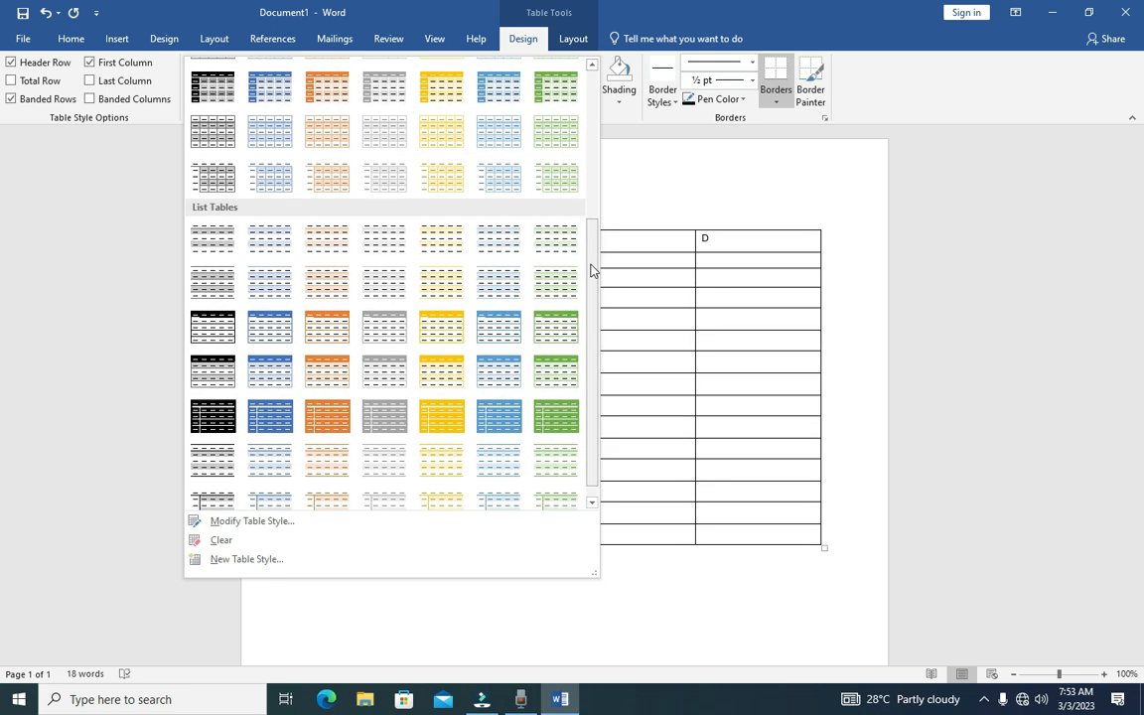
left_click(565, 332)
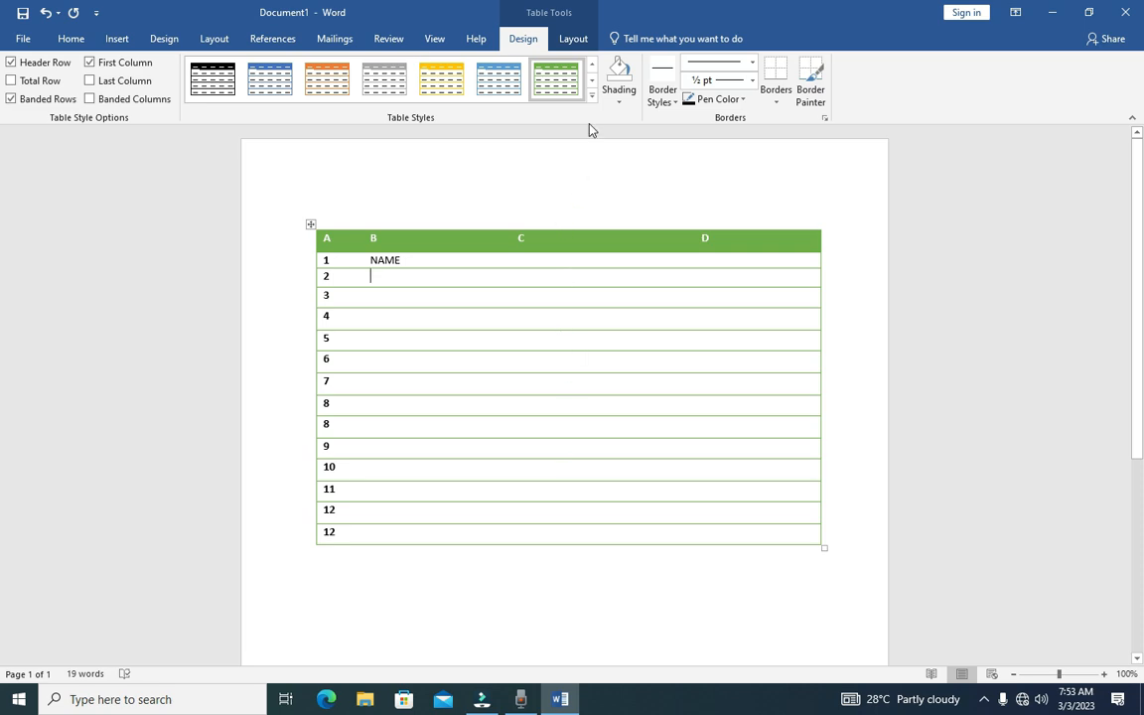
Try the black-header grid table style and the black-header list table style with grey banded rows on the table
left_click(592, 95)
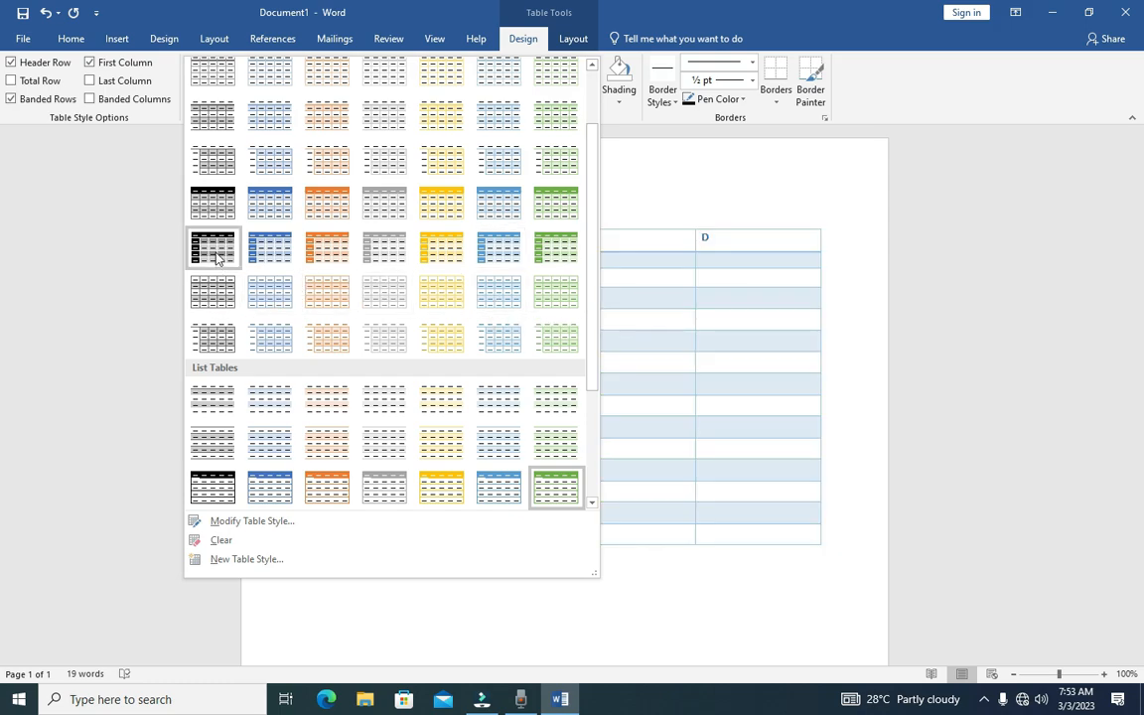
left_click(217, 205)
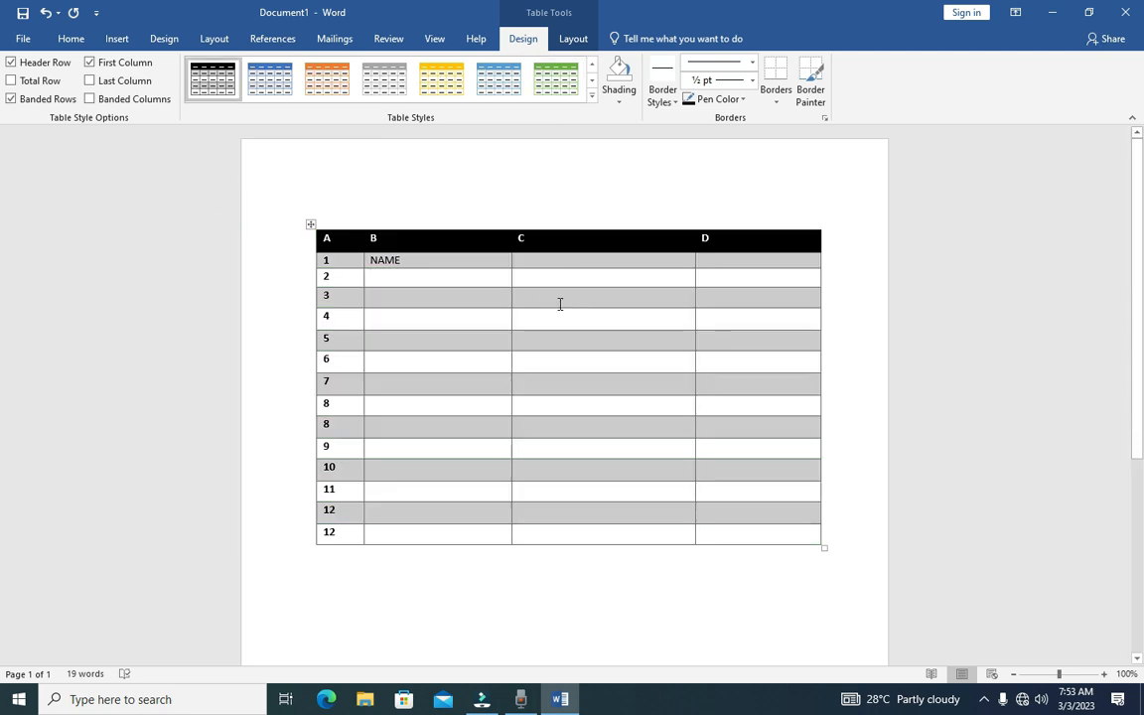
left_click(593, 96)
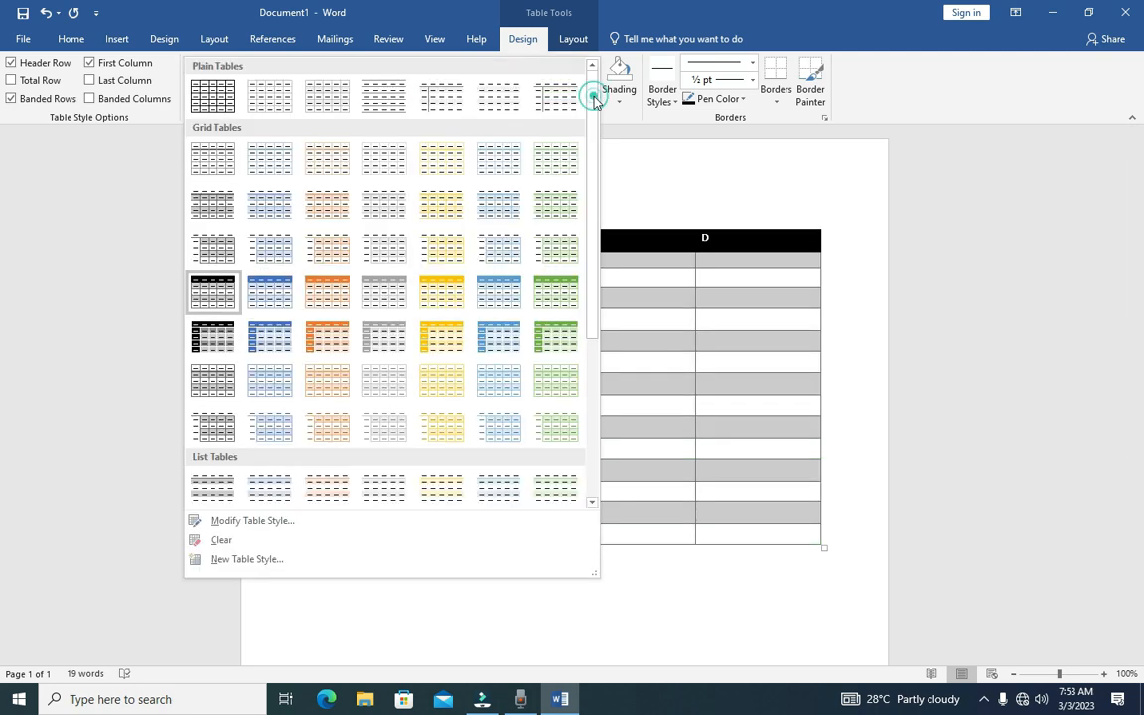
left_click_drag(591, 181, 592, 352)
left_click(218, 348)
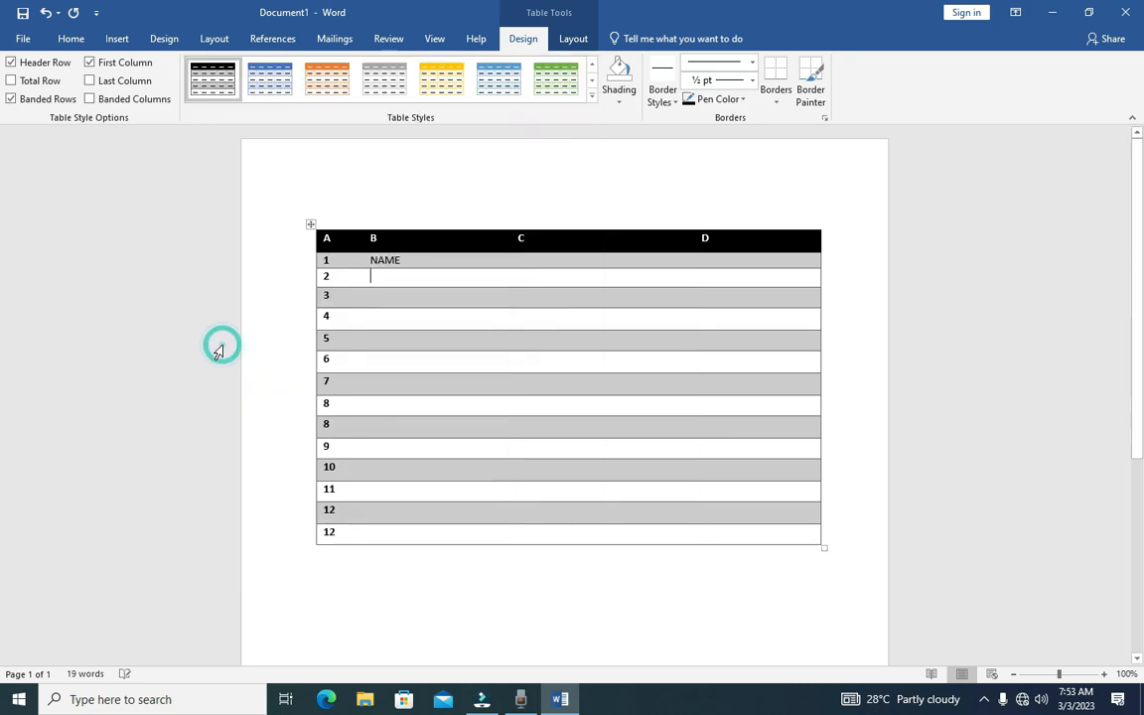
Try the green grid table style with a solid first column, and return the table to the plain Table Grid style
left_click(592, 97)
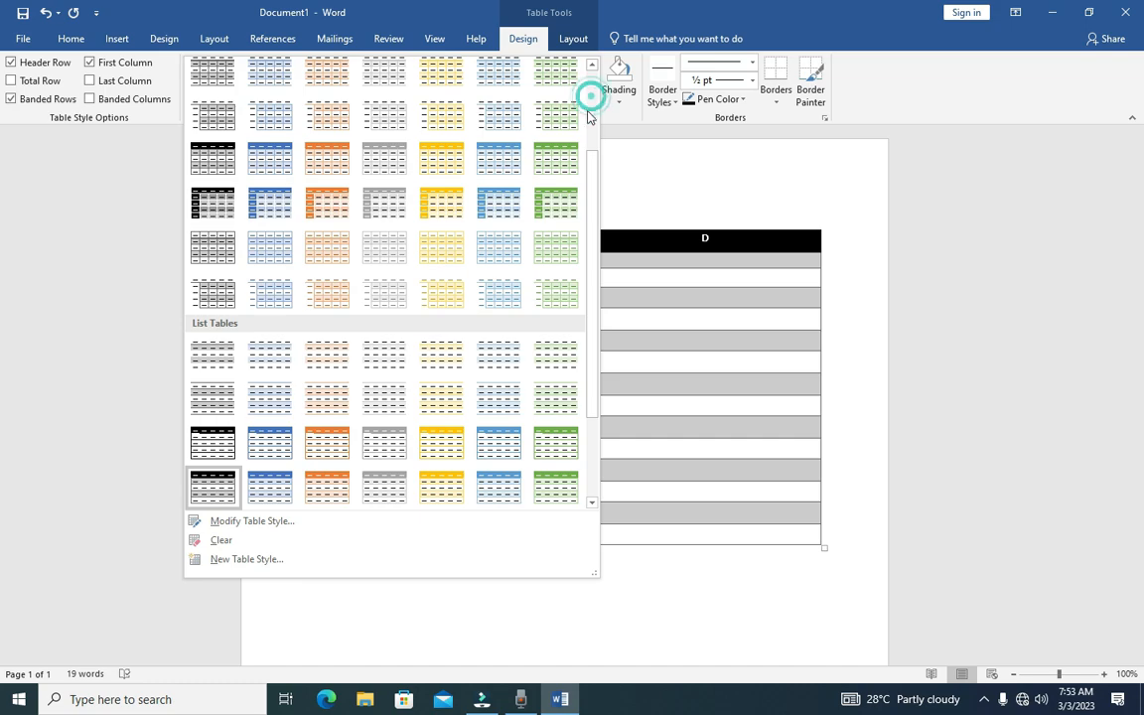
left_click(553, 203)
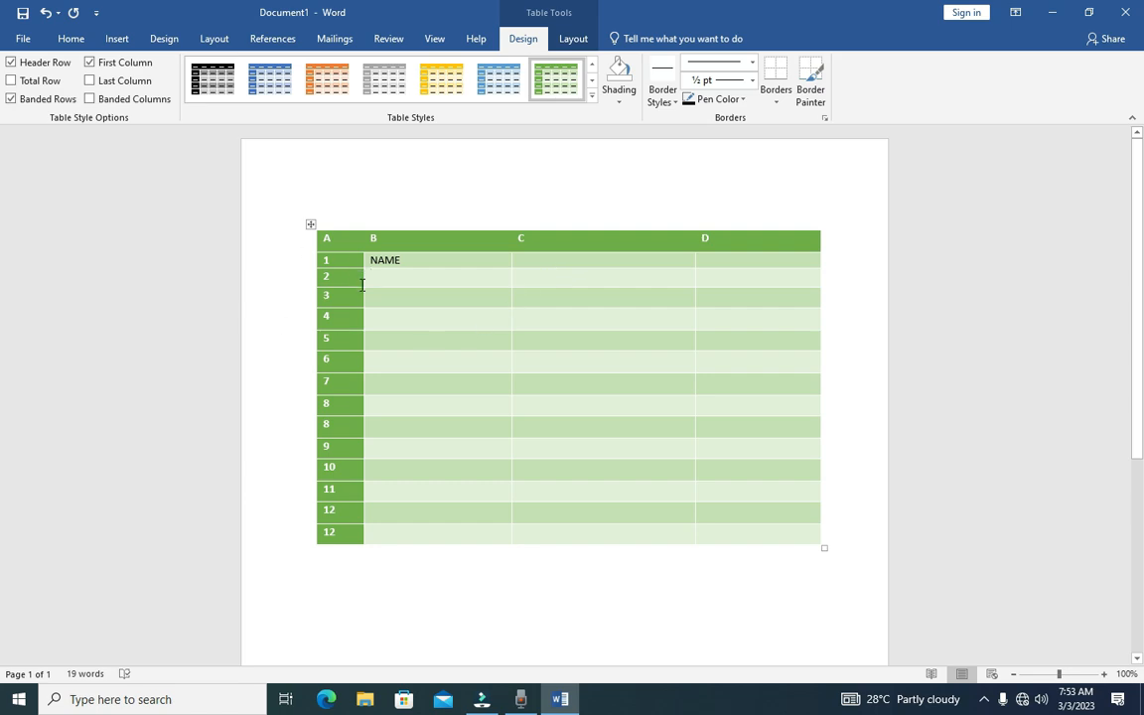
left_click(592, 96)
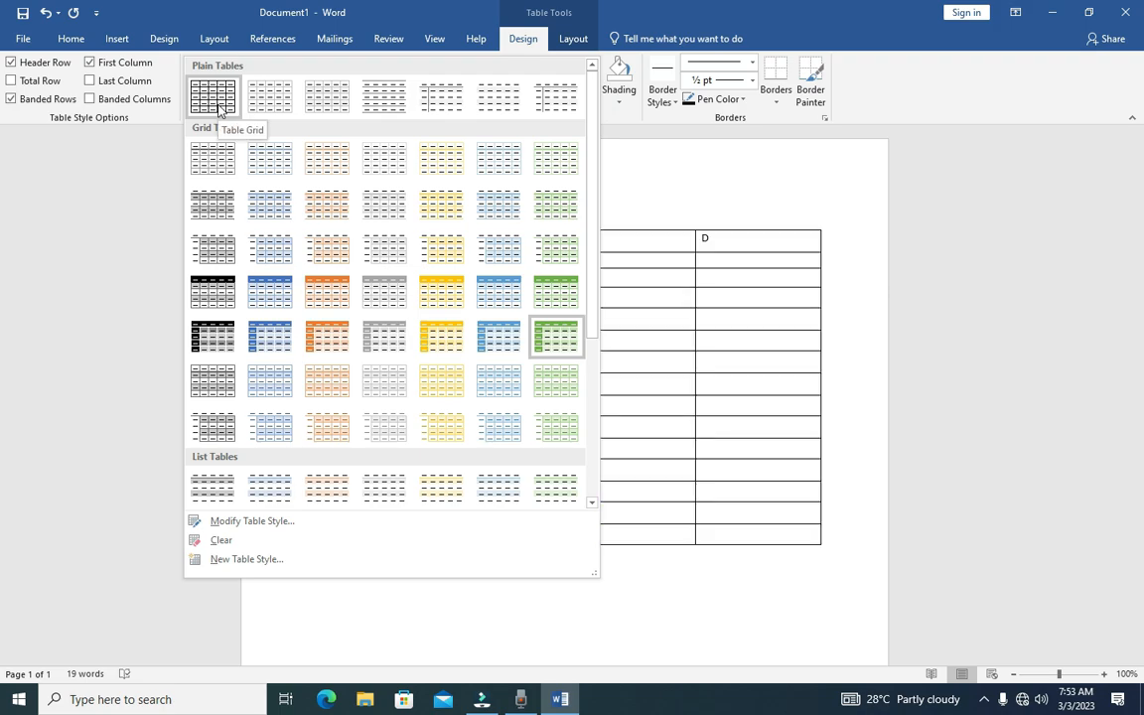
left_click(220, 110)
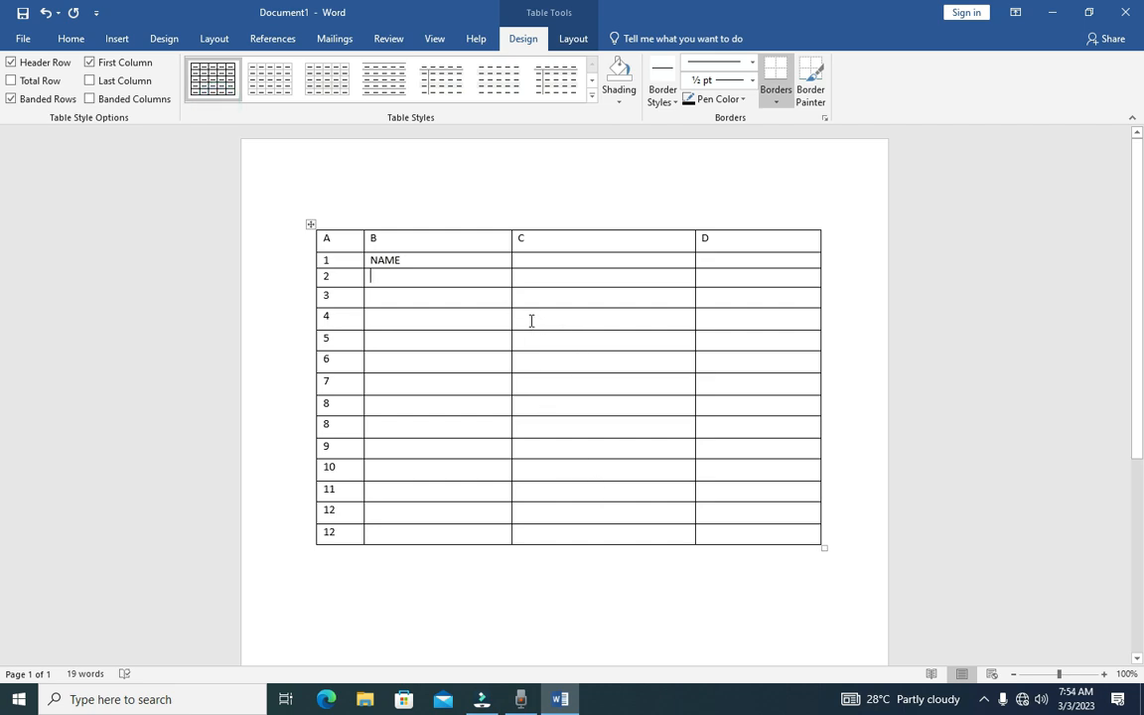
Shade all four cells of the header row A to D with the light gold theme color
left_click(620, 103)
left_click(619, 103)
left_click_drag(339, 240, 748, 243)
left_click(624, 239)
left_click_drag(319, 243, 396, 248)
left_click_drag(532, 239, 725, 242)
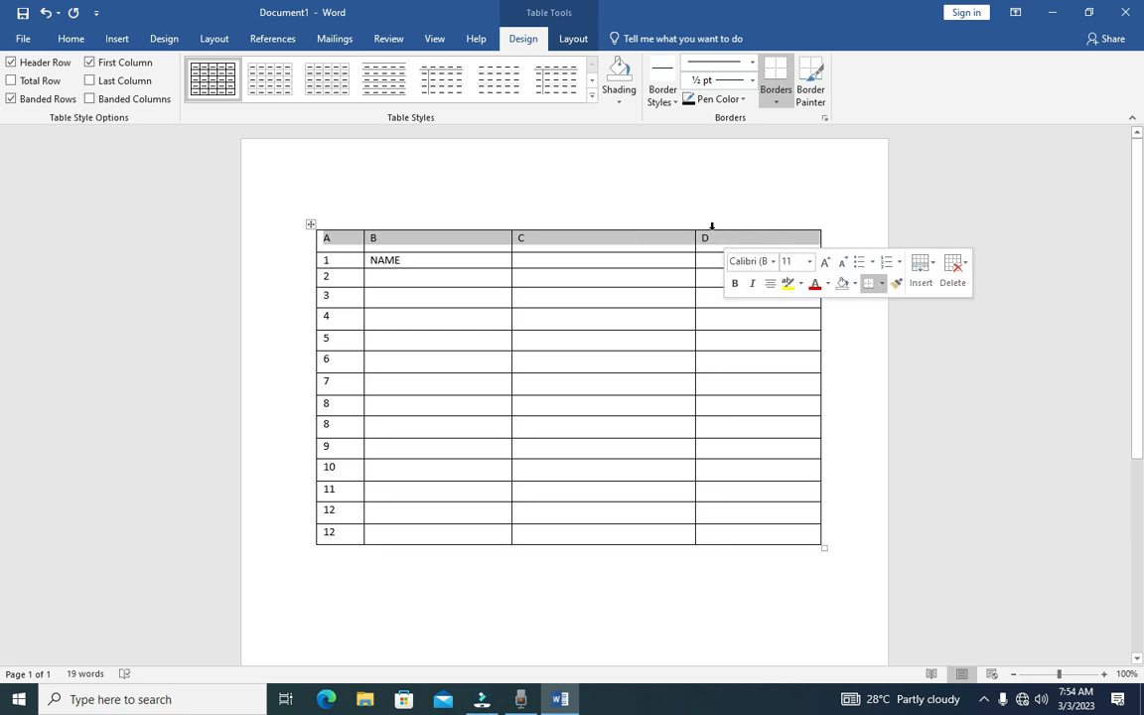
left_click(622, 102)
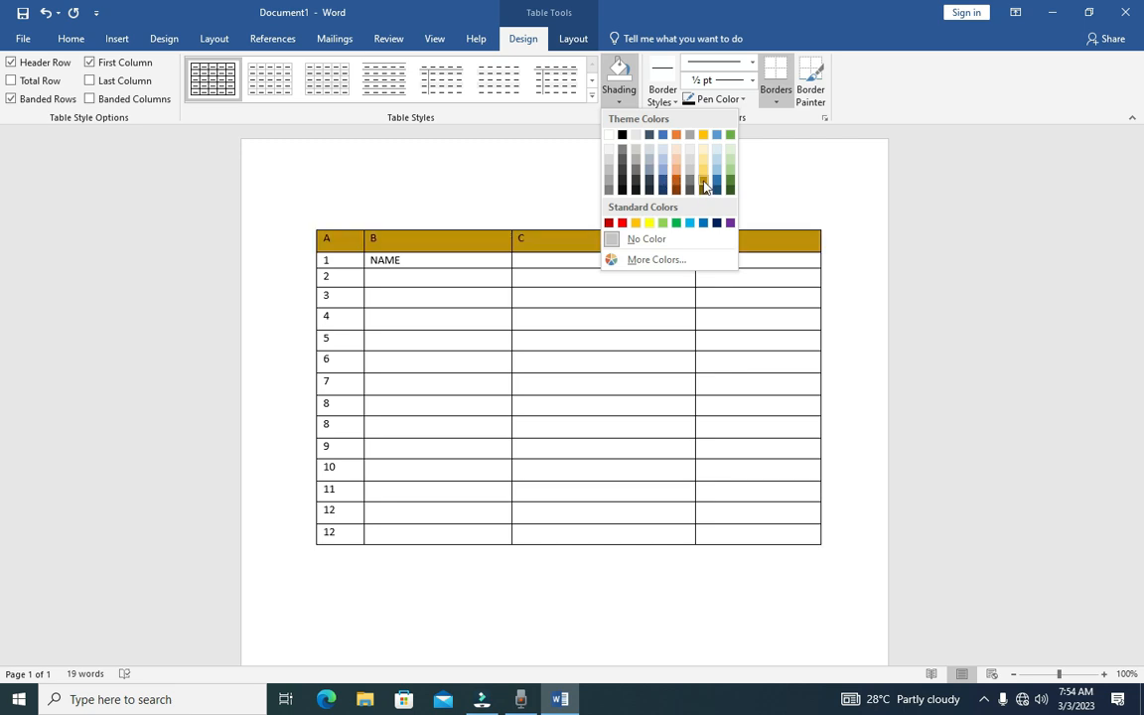
left_click(704, 168)
left_click(671, 238)
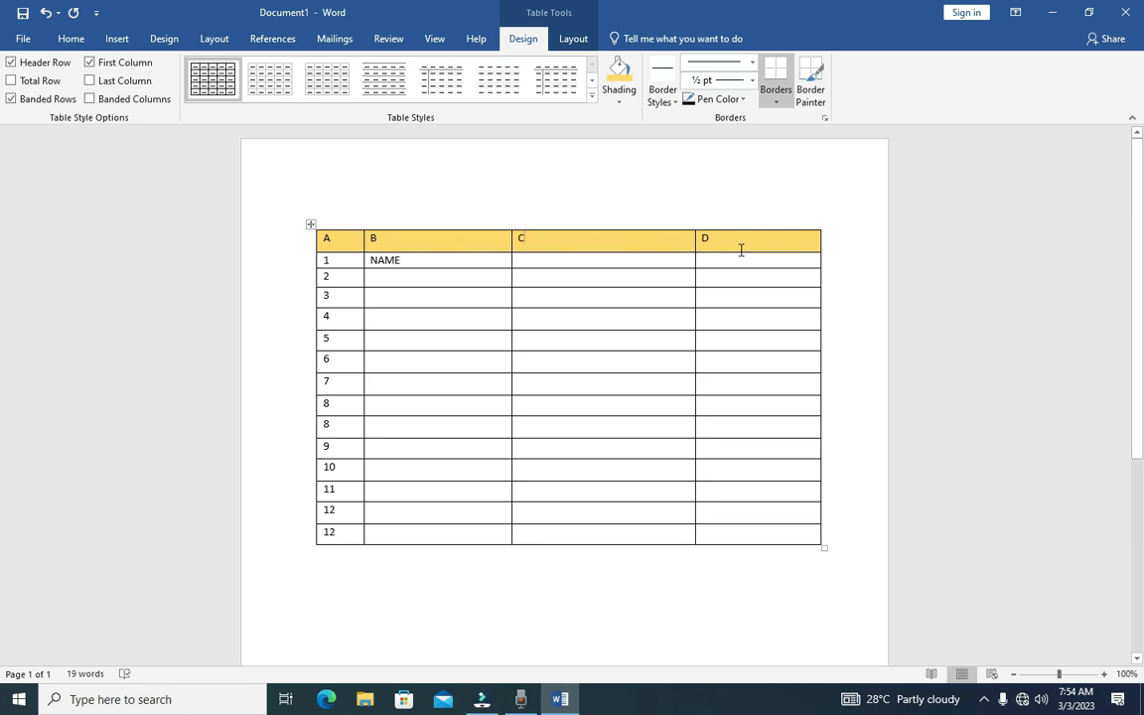
Shade the column C cell in the row numbered 4 with standard red
left_click(611, 321)
left_click(619, 102)
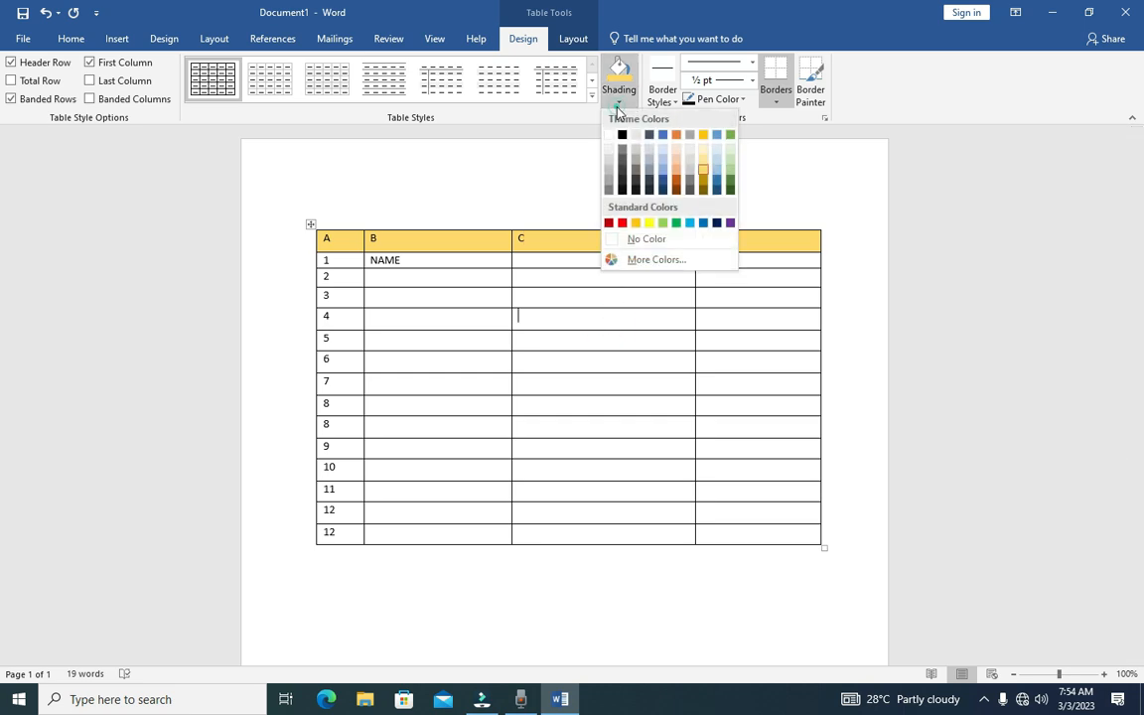
left_click(624, 223)
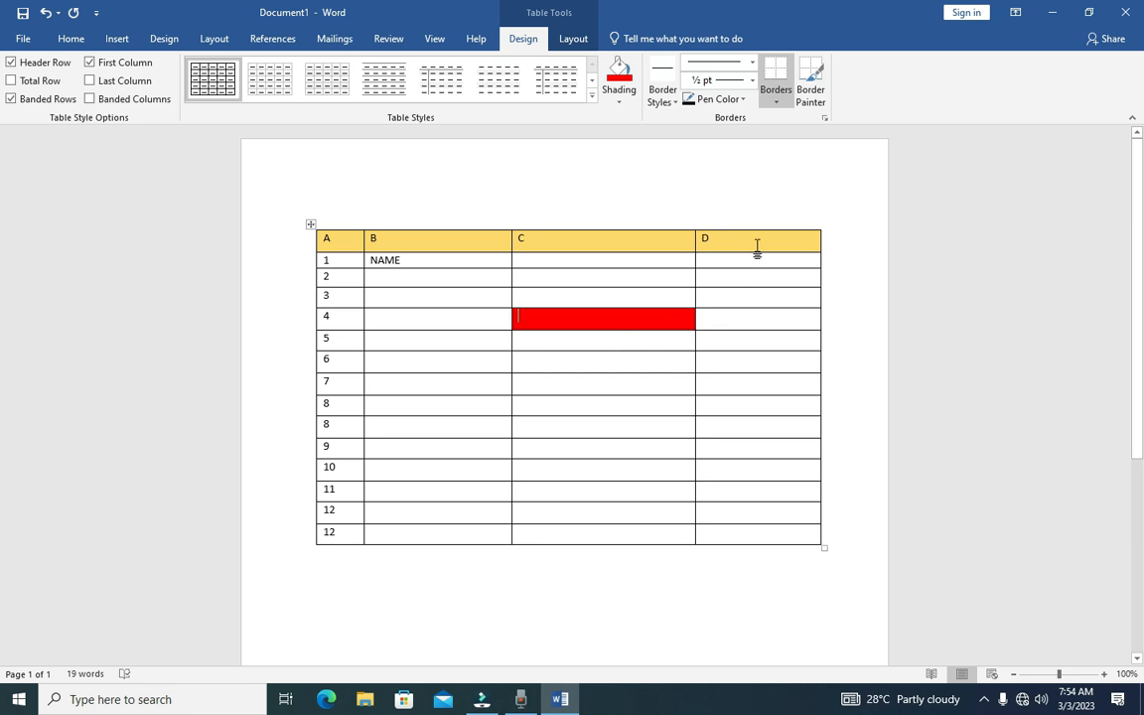
Shade the whole column D, including its heading cell, with standard orange
left_click_drag(756, 246, 746, 537)
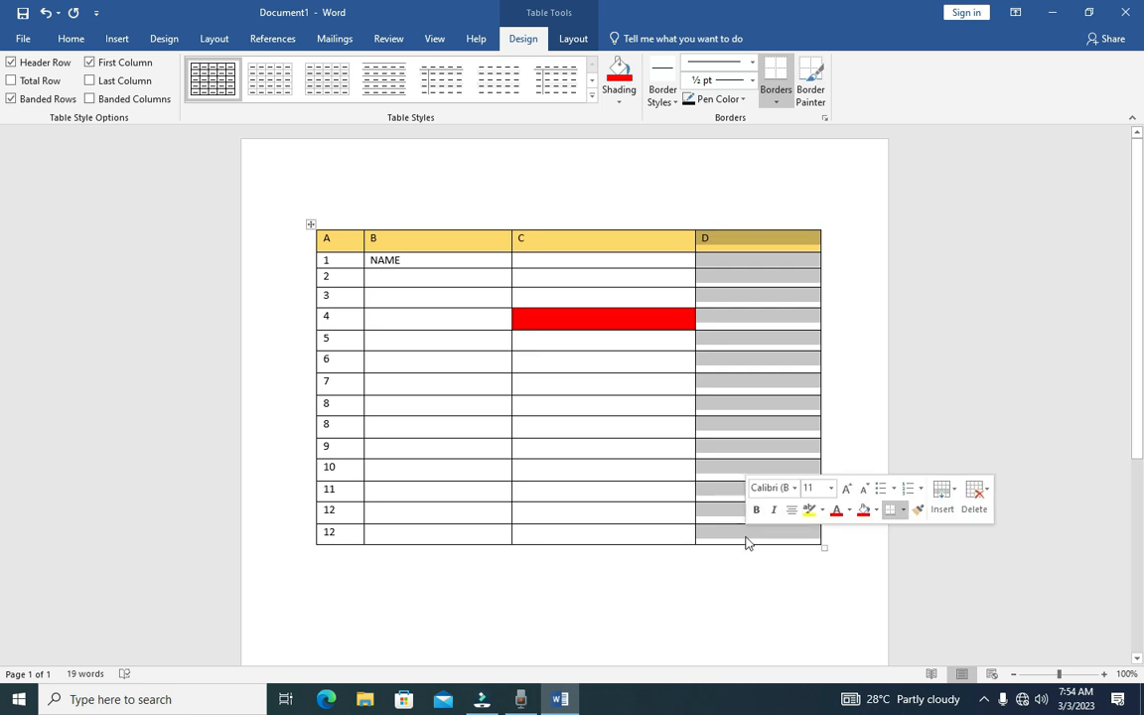
left_click(620, 104)
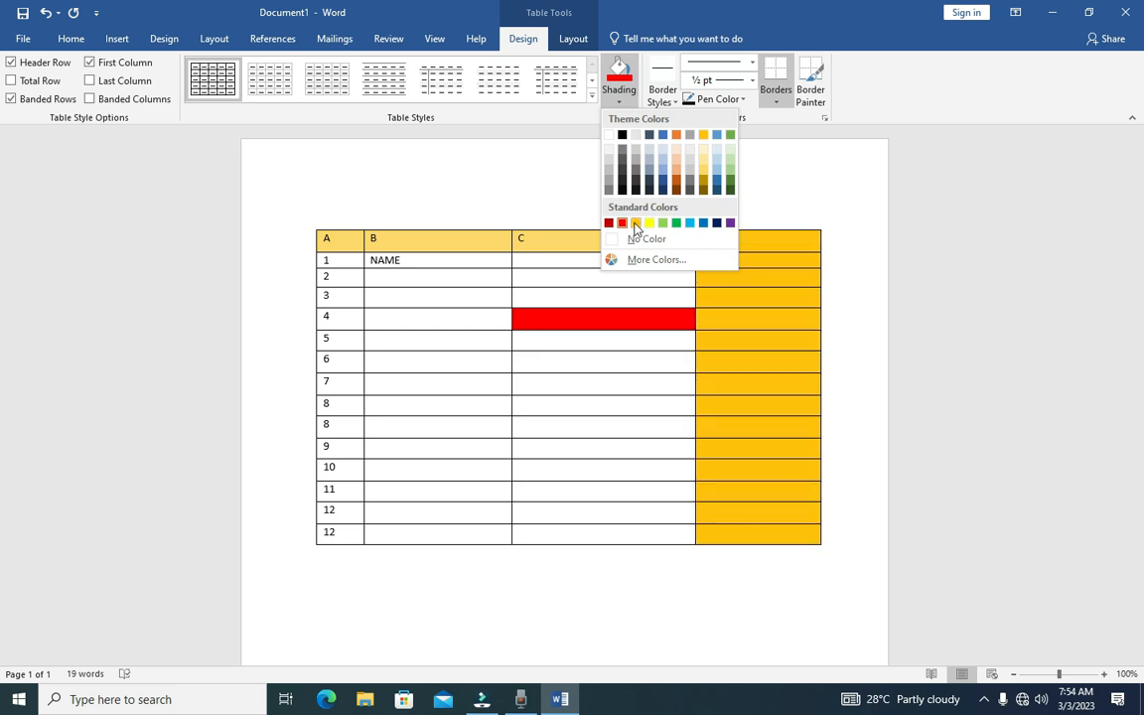
left_click(636, 223)
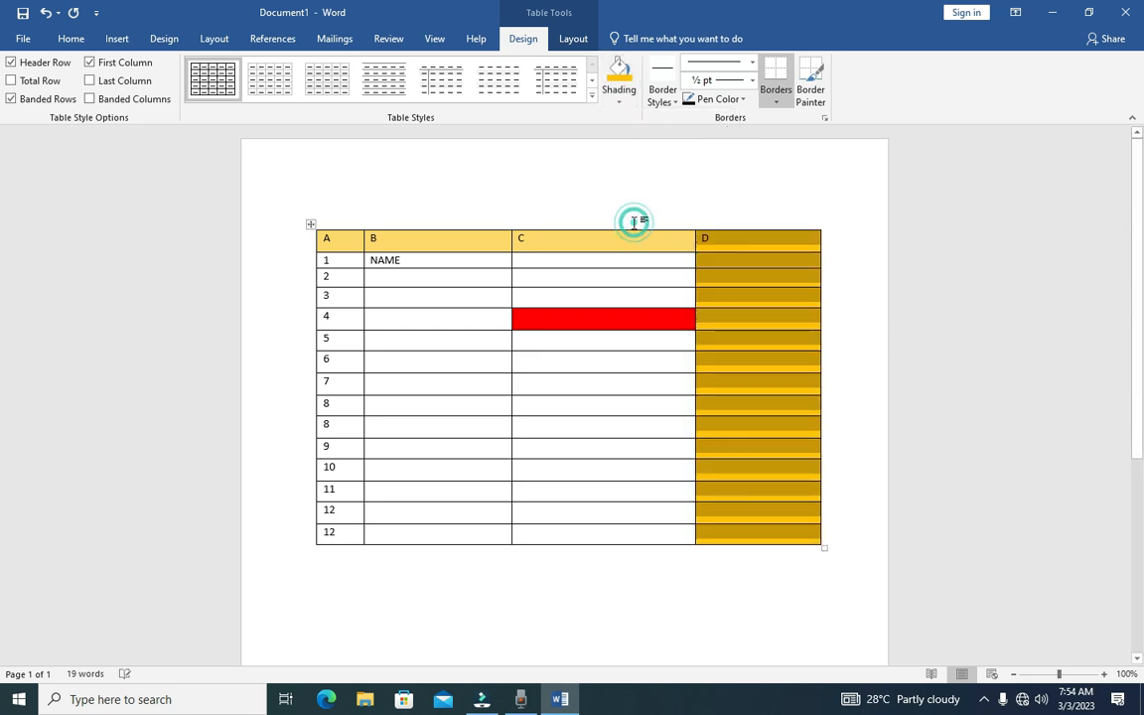
left_click(746, 284)
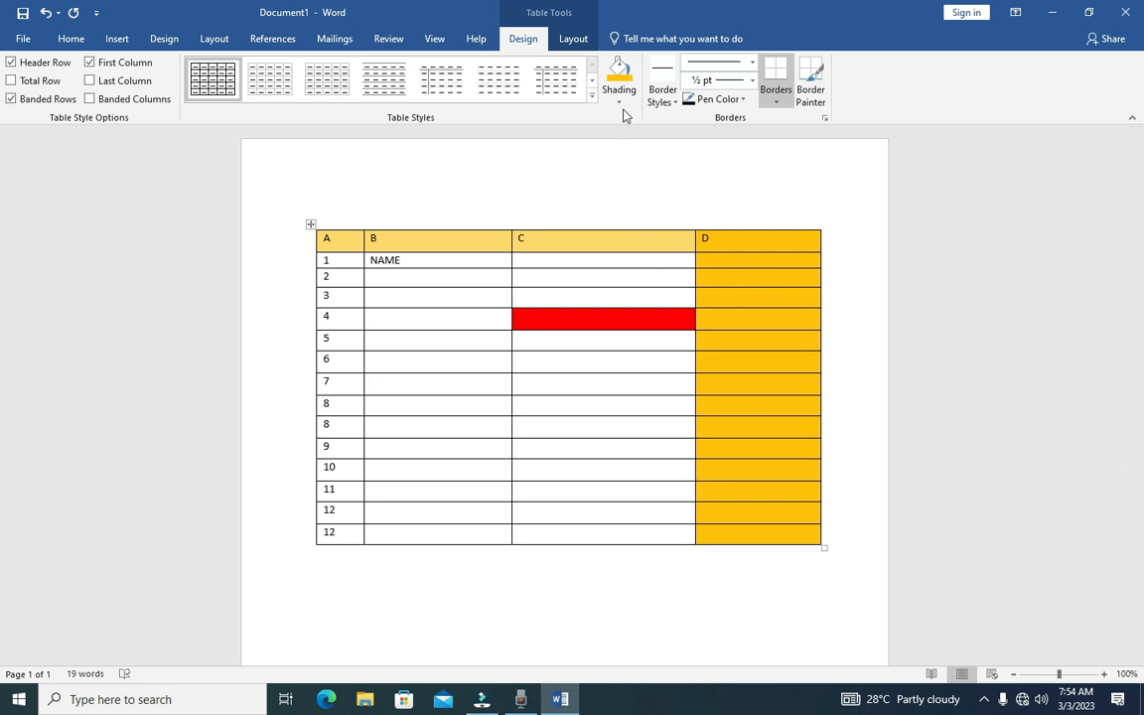
left_click(593, 95)
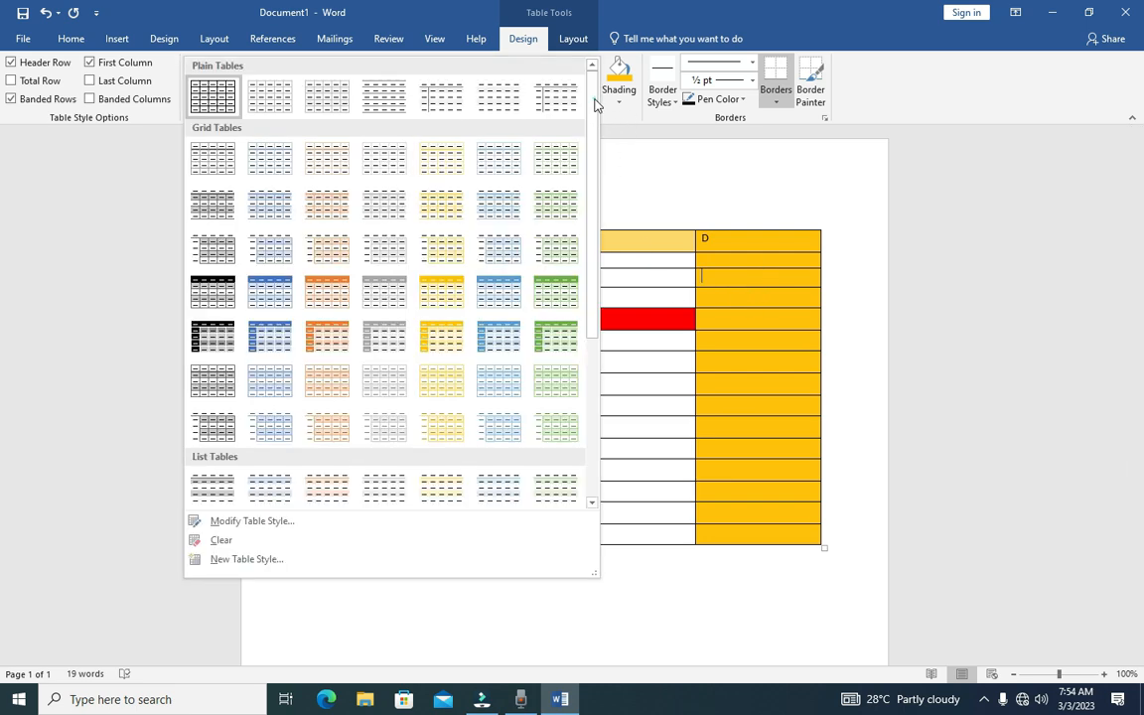
left_click(635, 126)
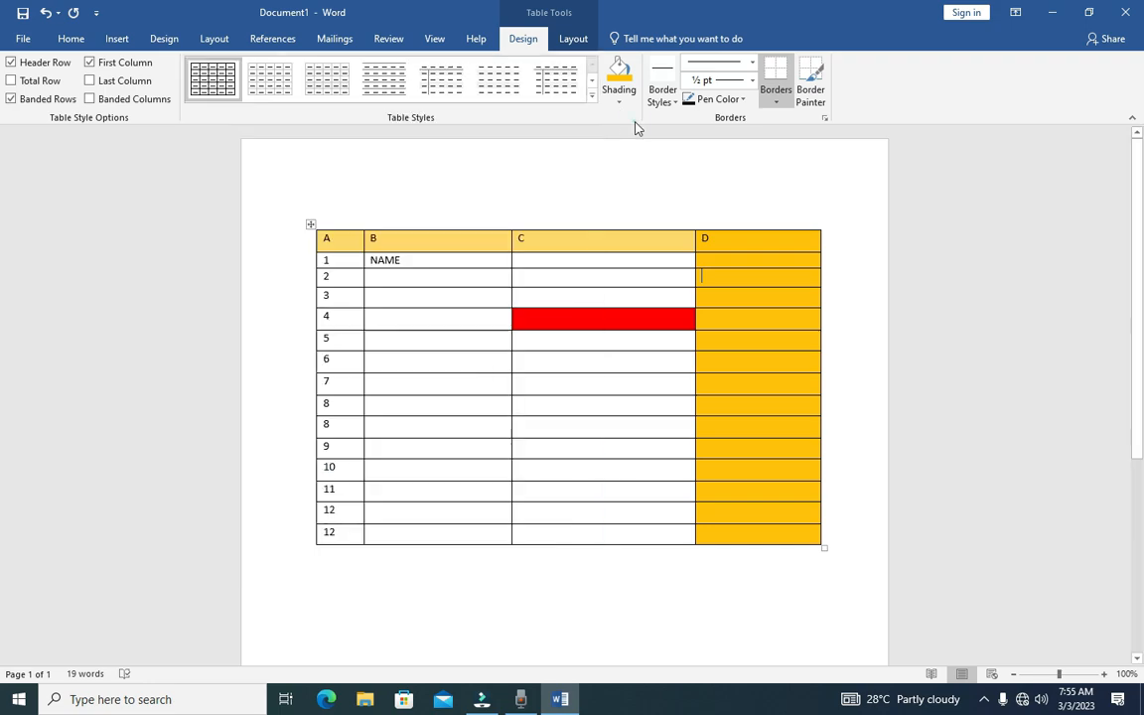
left_click(620, 104)
left_click(622, 105)
left_click(671, 109)
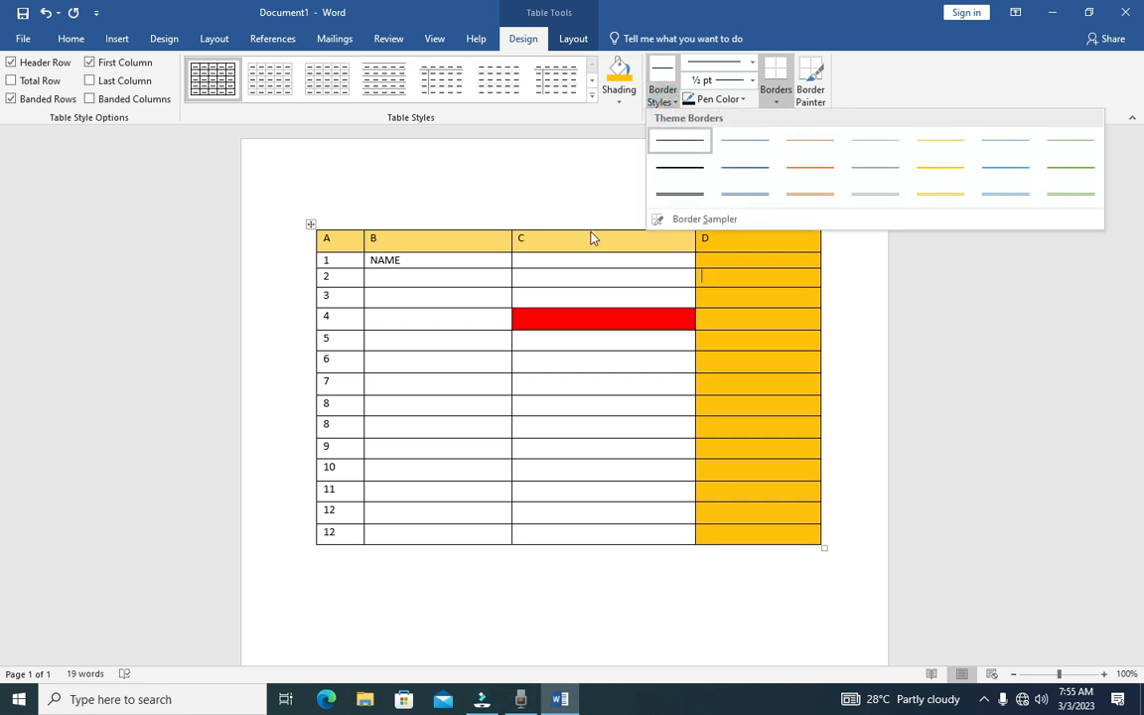
left_click(428, 280)
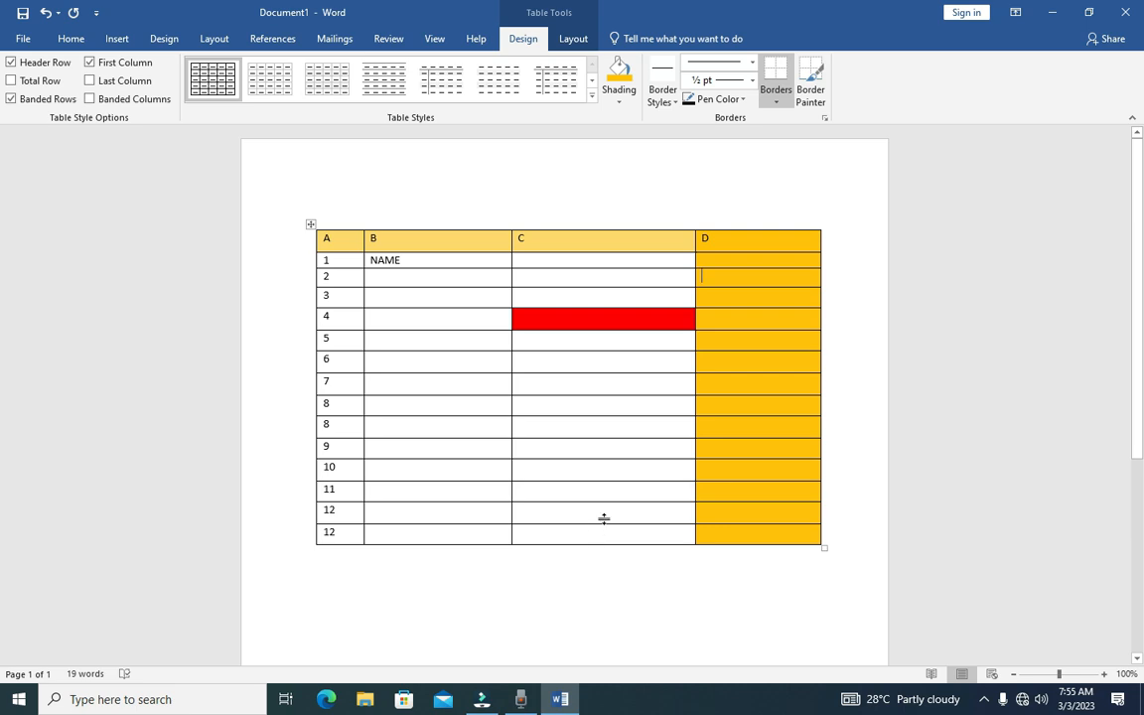
Choose the black double-line ½ pt theme border style and paint it along the table's outer edges
left_click(672, 103)
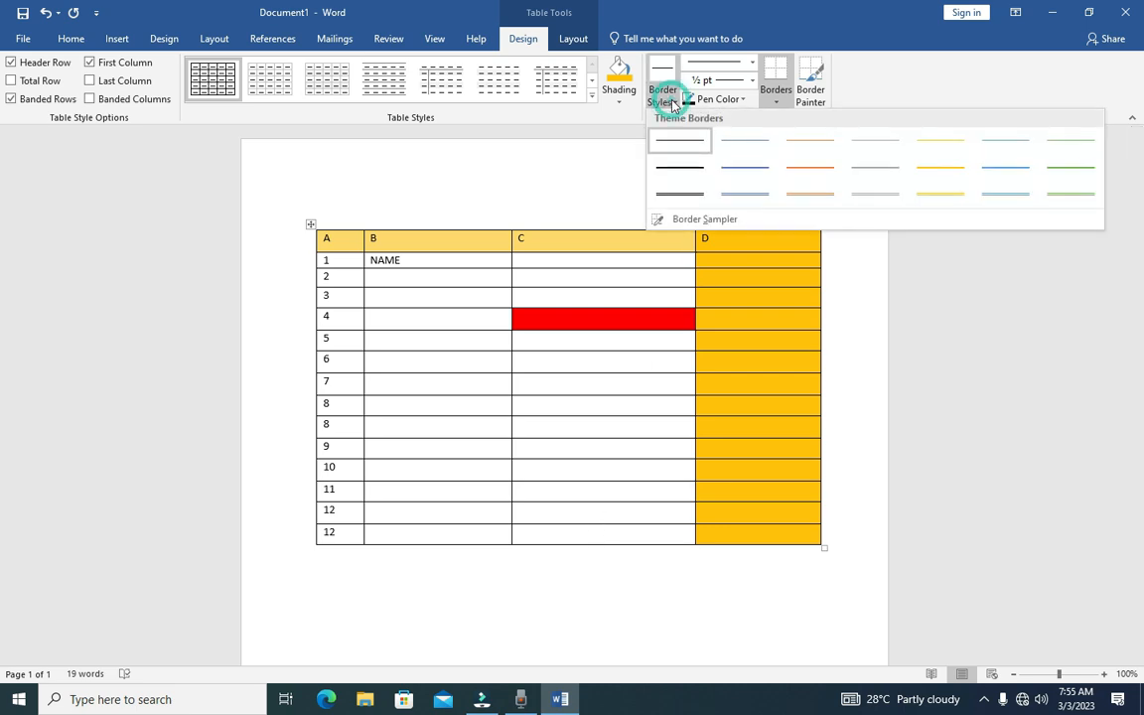
left_click(685, 201)
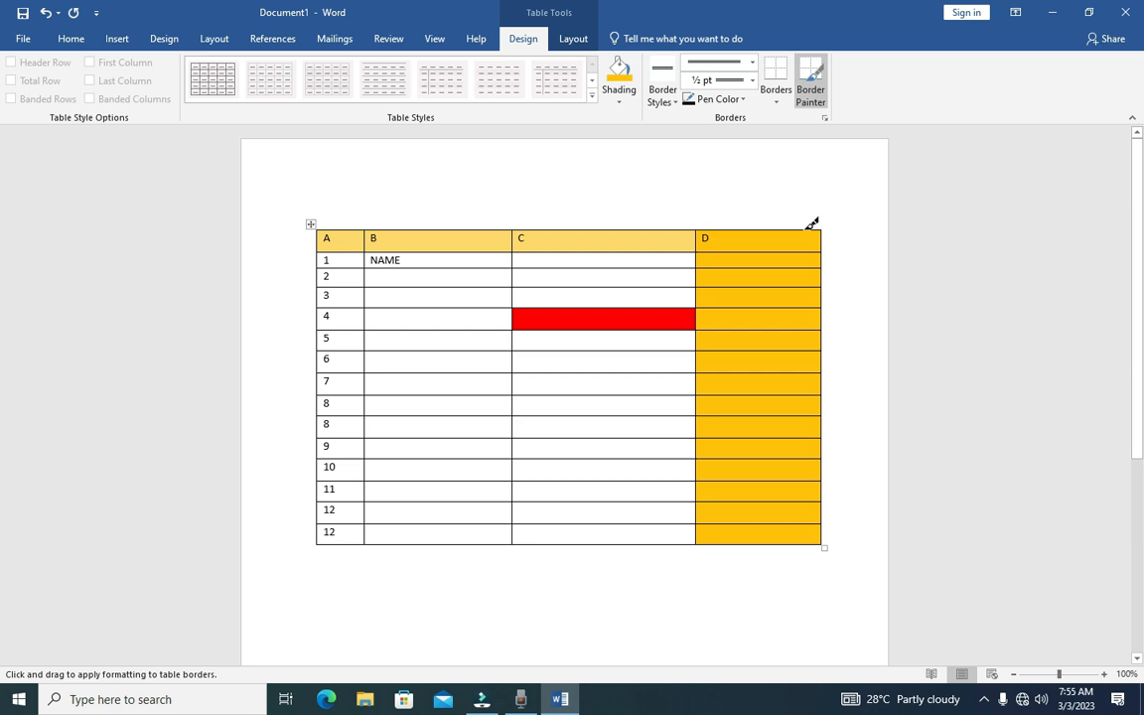
left_click_drag(810, 226, 363, 225)
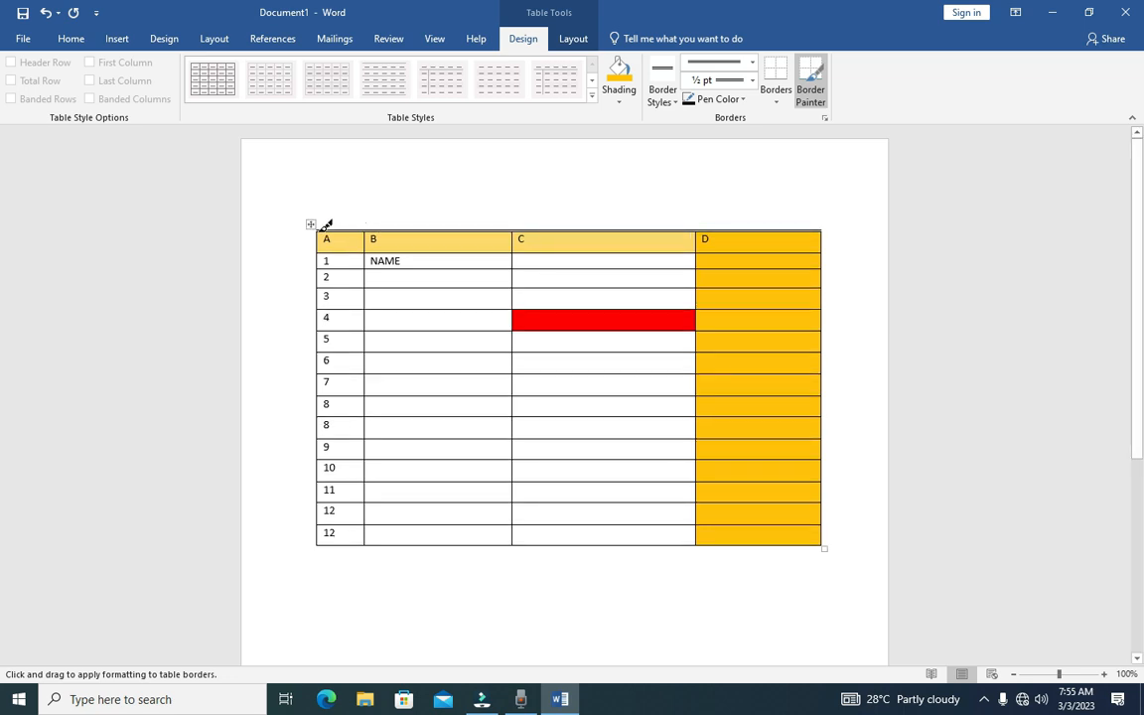
mouse_move(319, 230)
left_mouse_down()
mouse_move(325, 561)
mouse_move(544, 540)
mouse_move(864, 545)
mouse_move(813, 462)
mouse_move(809, 304)
mouse_move(823, 232)
left_mouse_up()
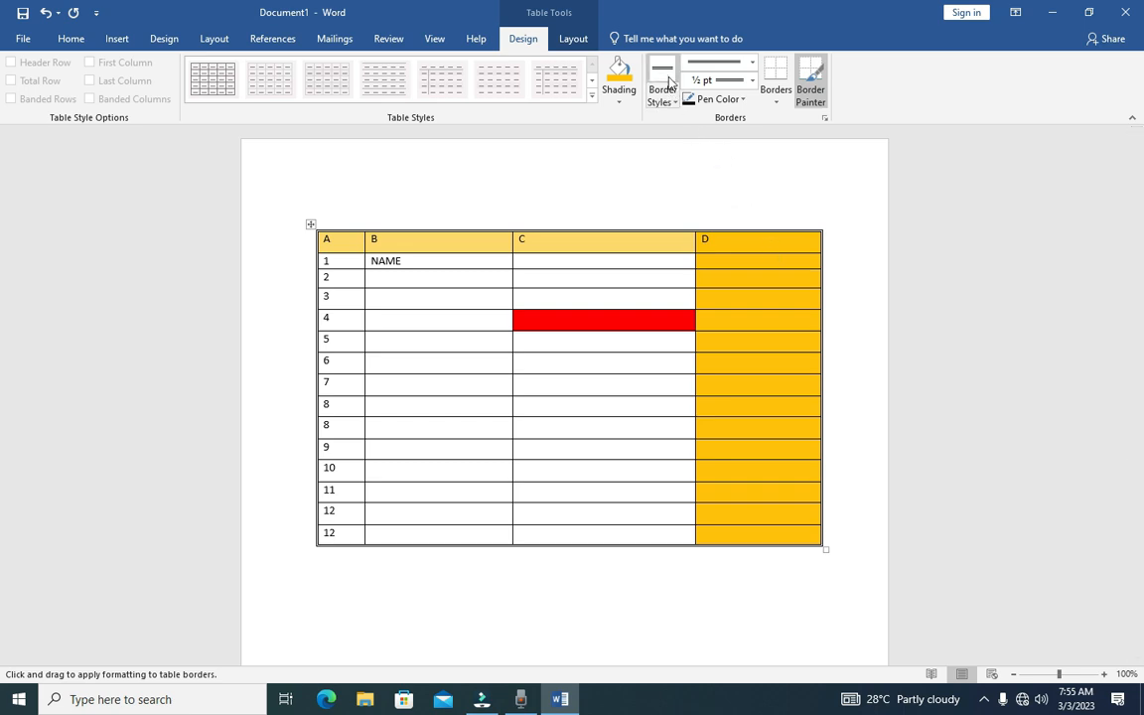
Choose the 3 pt thin-thick double-line style and paint it along the whole top edge of the table
left_click(754, 64)
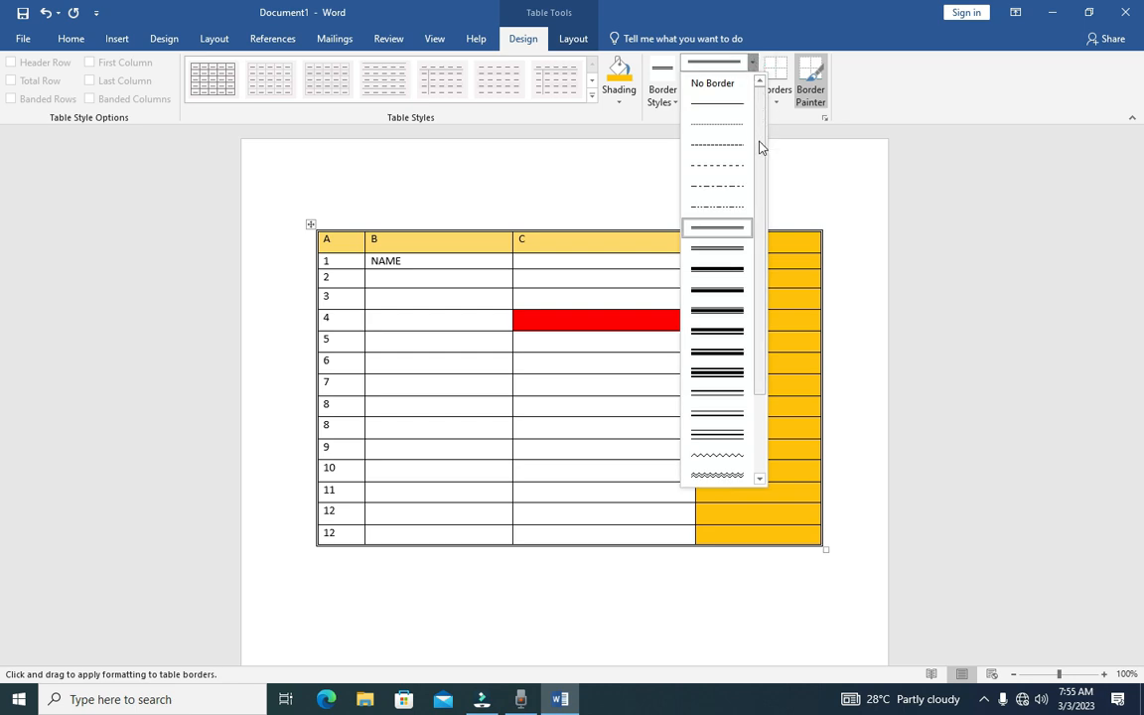
scroll(752, 288, "down", 2)
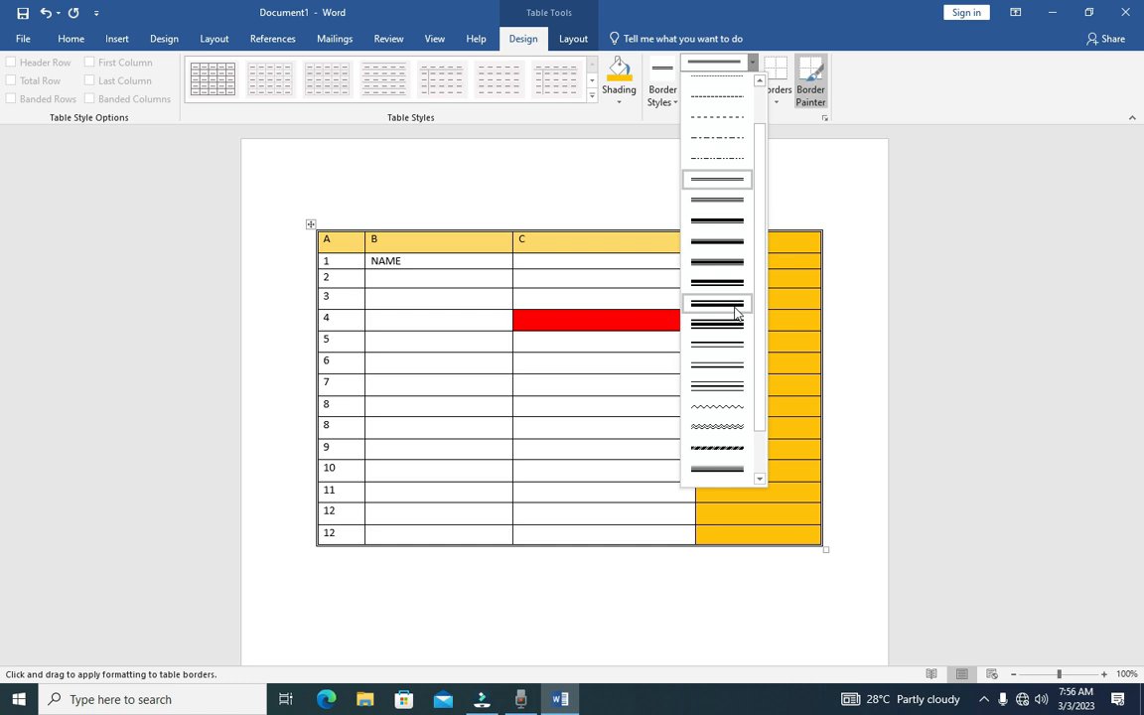
left_click(735, 312)
left_click(731, 231)
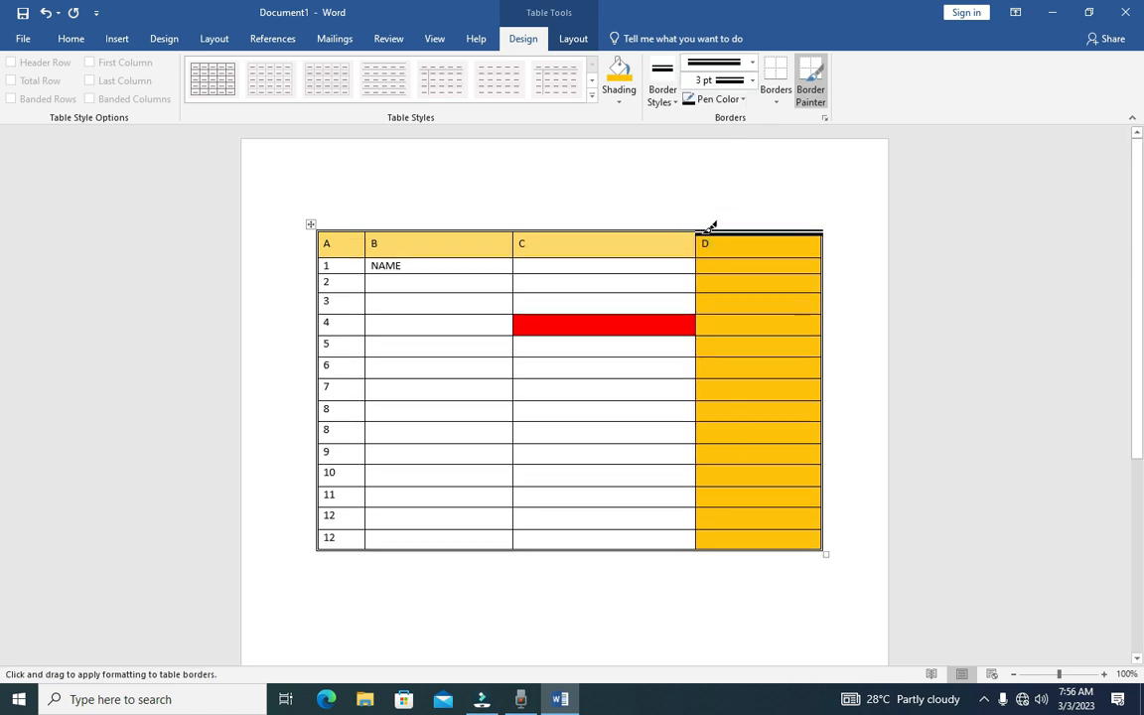
left_click(675, 231)
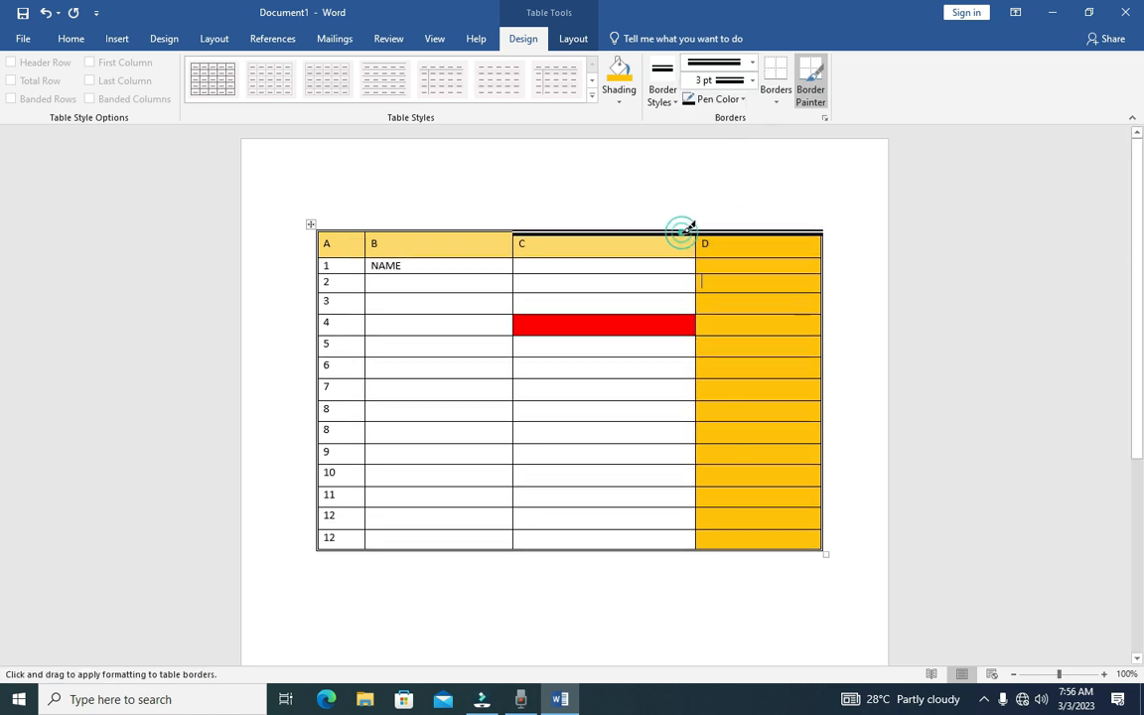
left_click(446, 231)
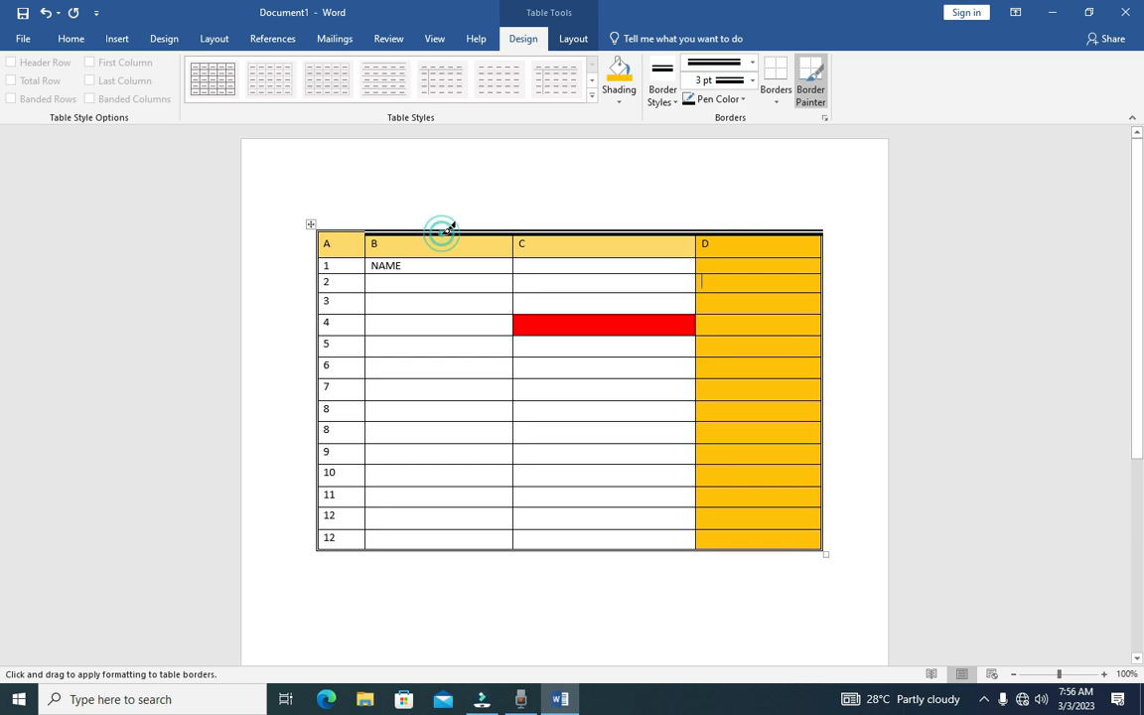
left_click(352, 231)
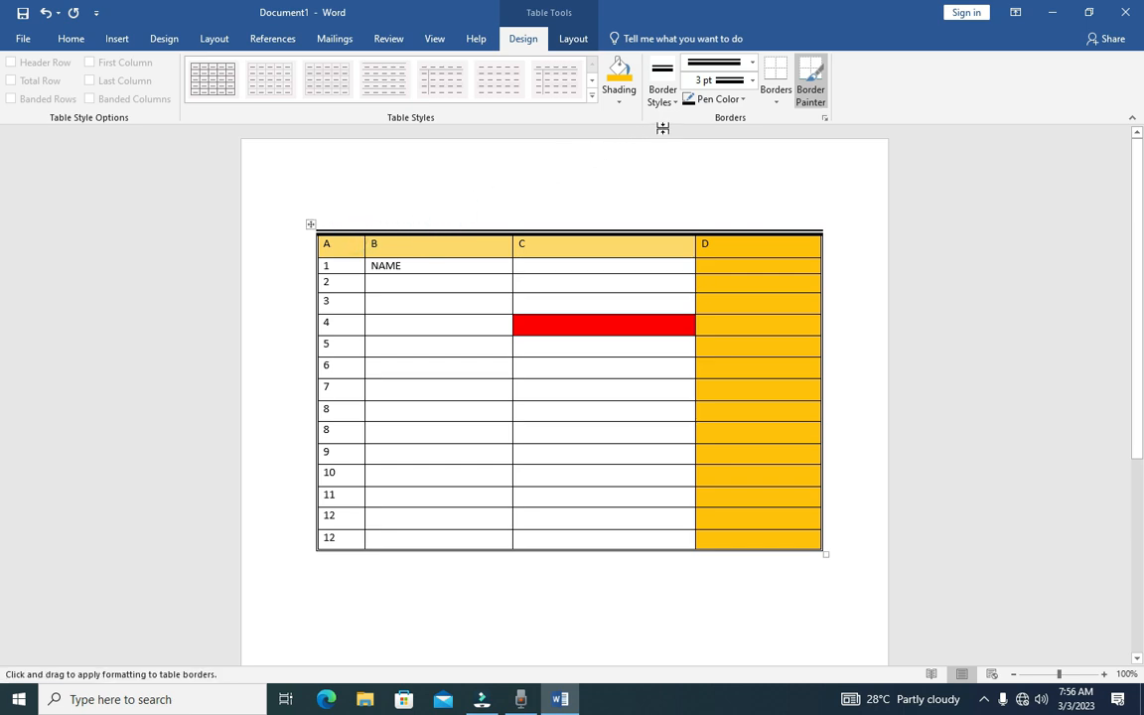
Set the border line weight to 2 ¼ pt and paint it over the top edges of columns D and C
left_click(755, 66)
left_click(754, 67)
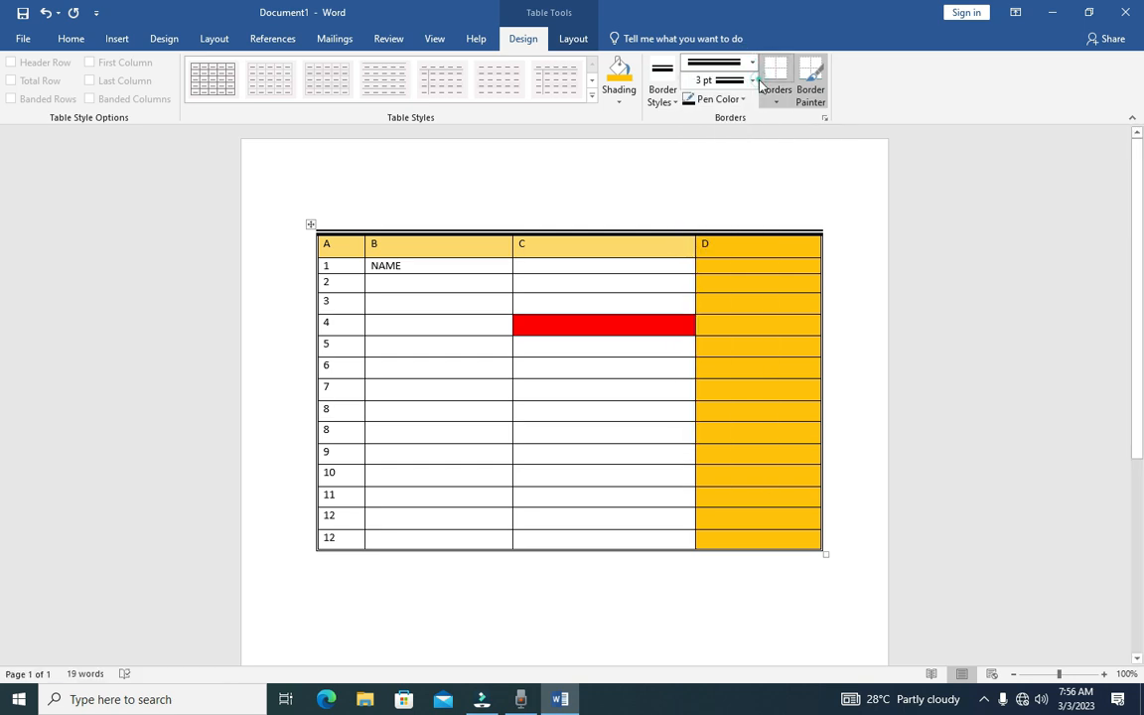
left_click(754, 79)
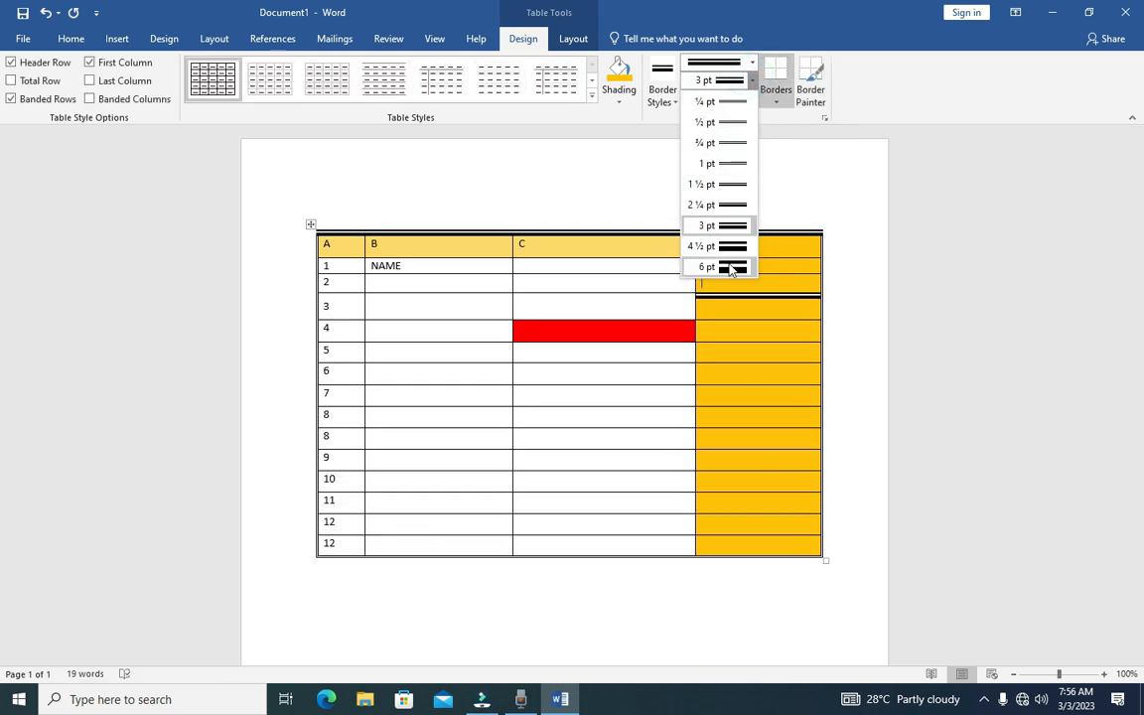
left_click(754, 80)
left_click(751, 62)
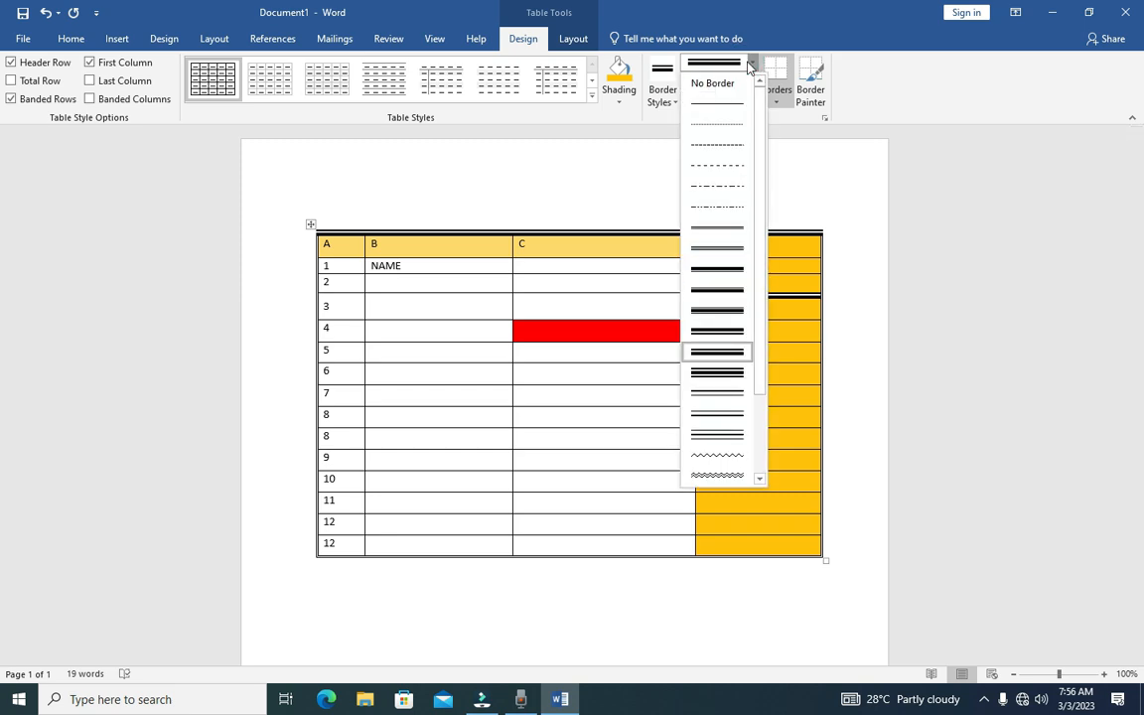
left_click(751, 63)
left_click(751, 81)
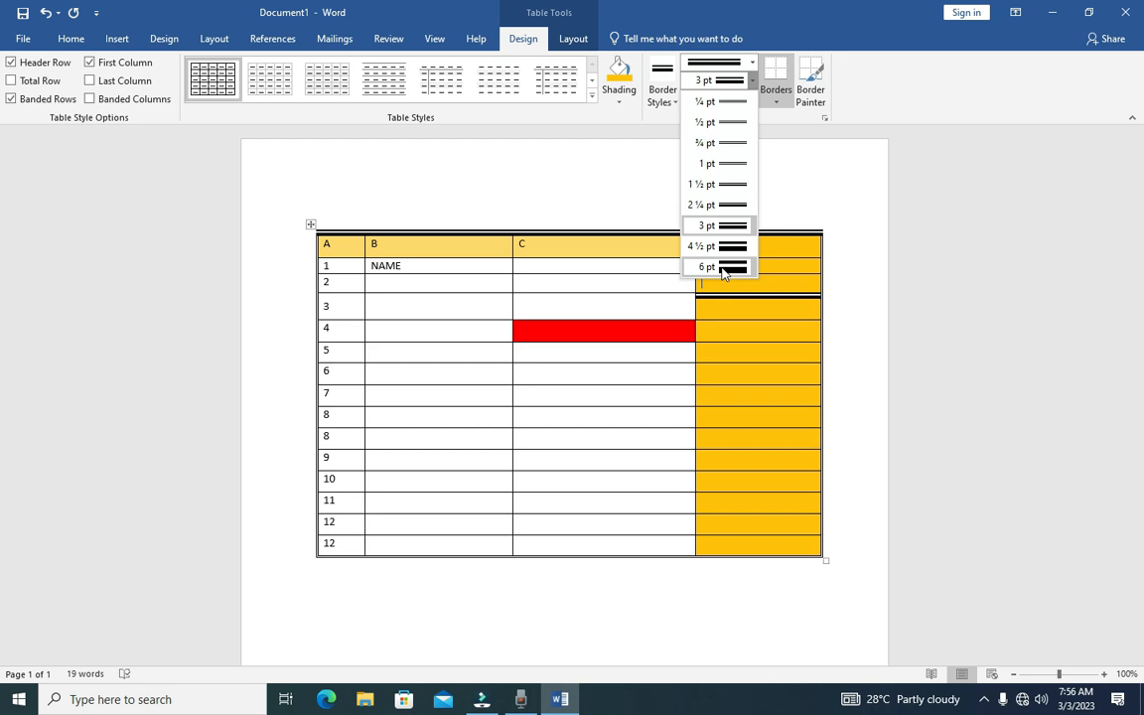
left_click(724, 205)
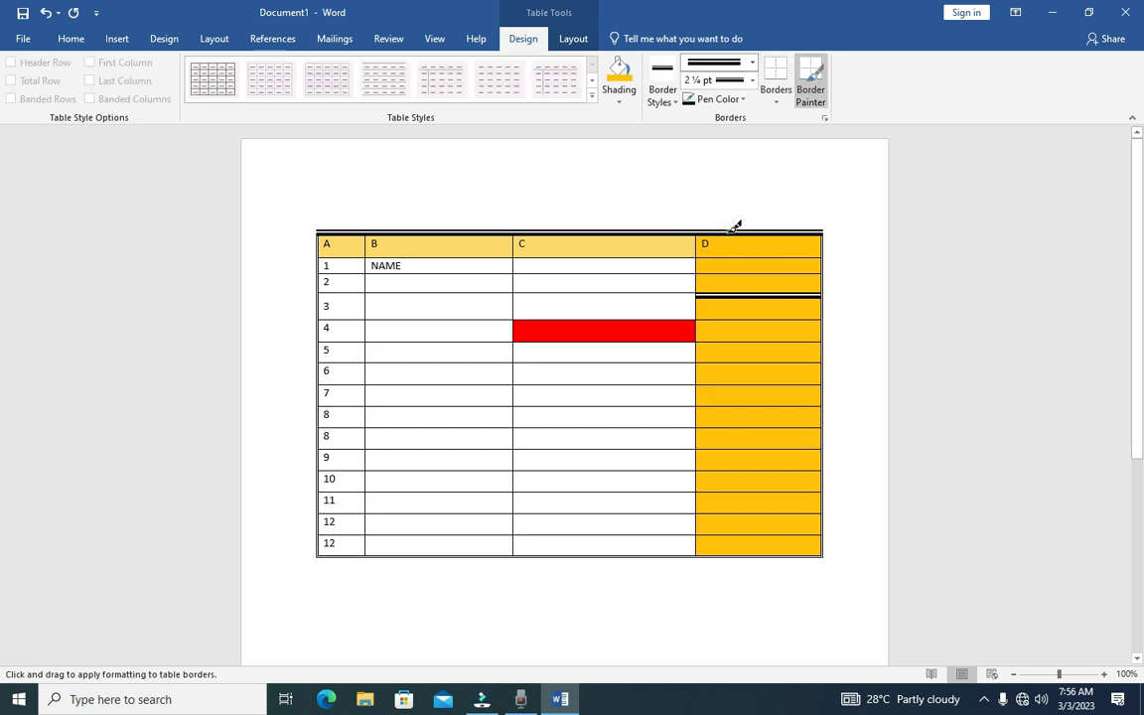
left_click(730, 230)
left_click(679, 229)
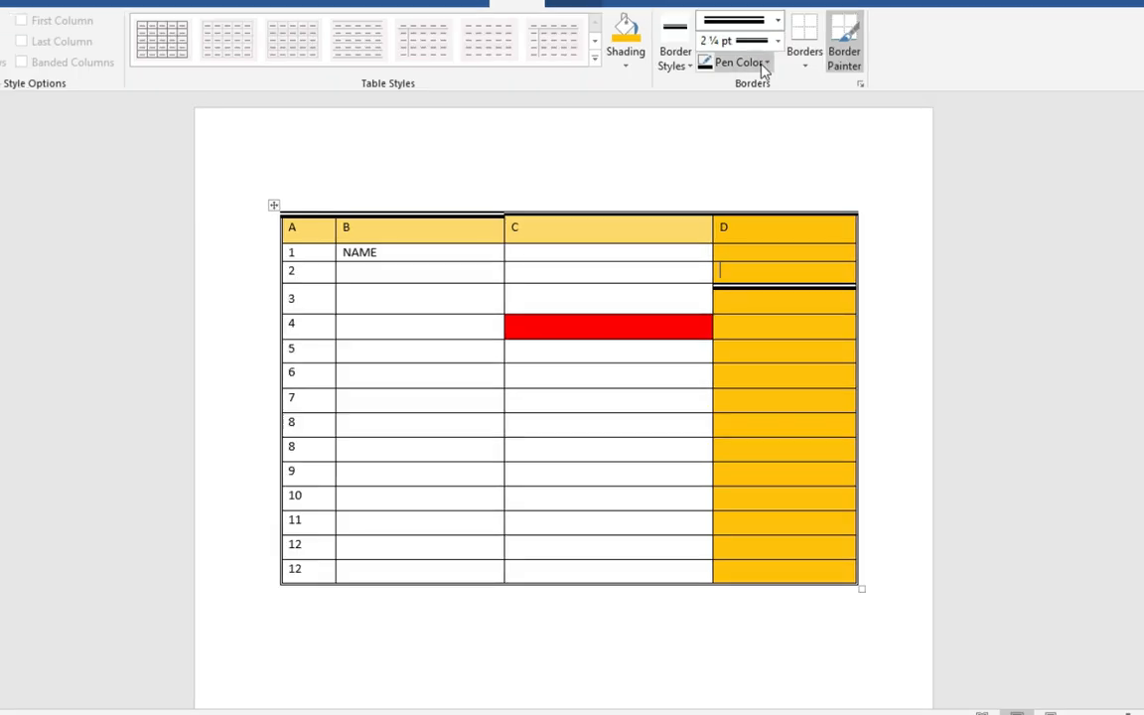
Set the border pen to a standard red ½ pt single line and paint horizontal borders around rows 1 and 2 in columns B and C
left_click(741, 99)
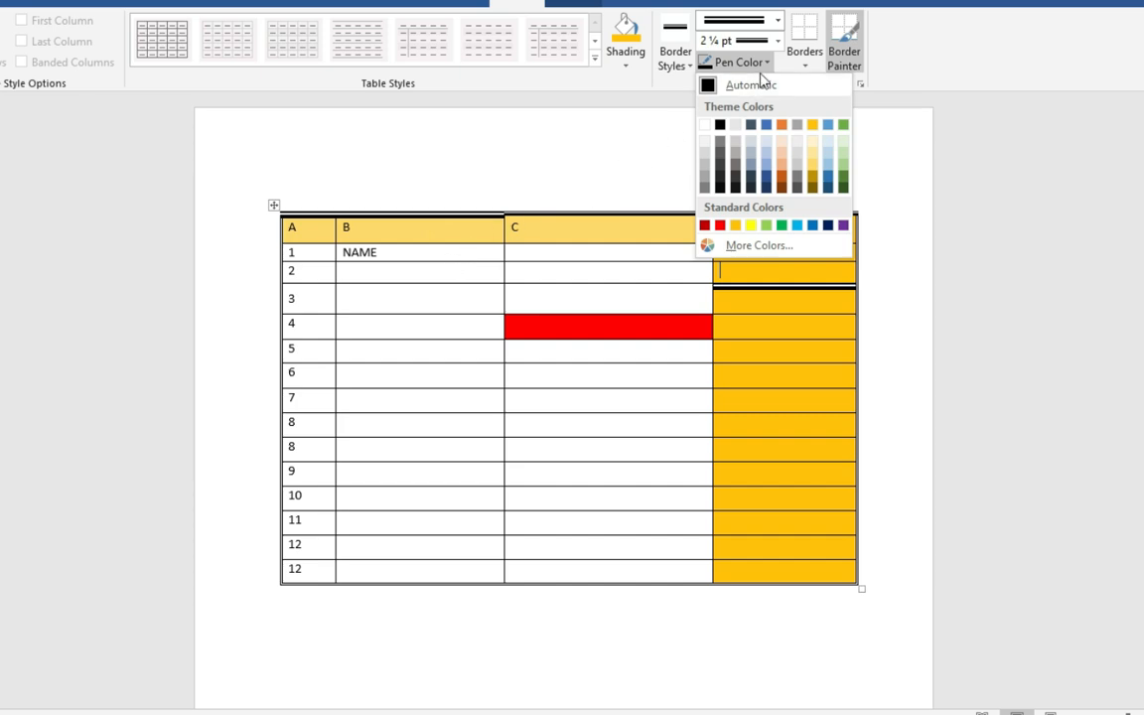
left_click(721, 226)
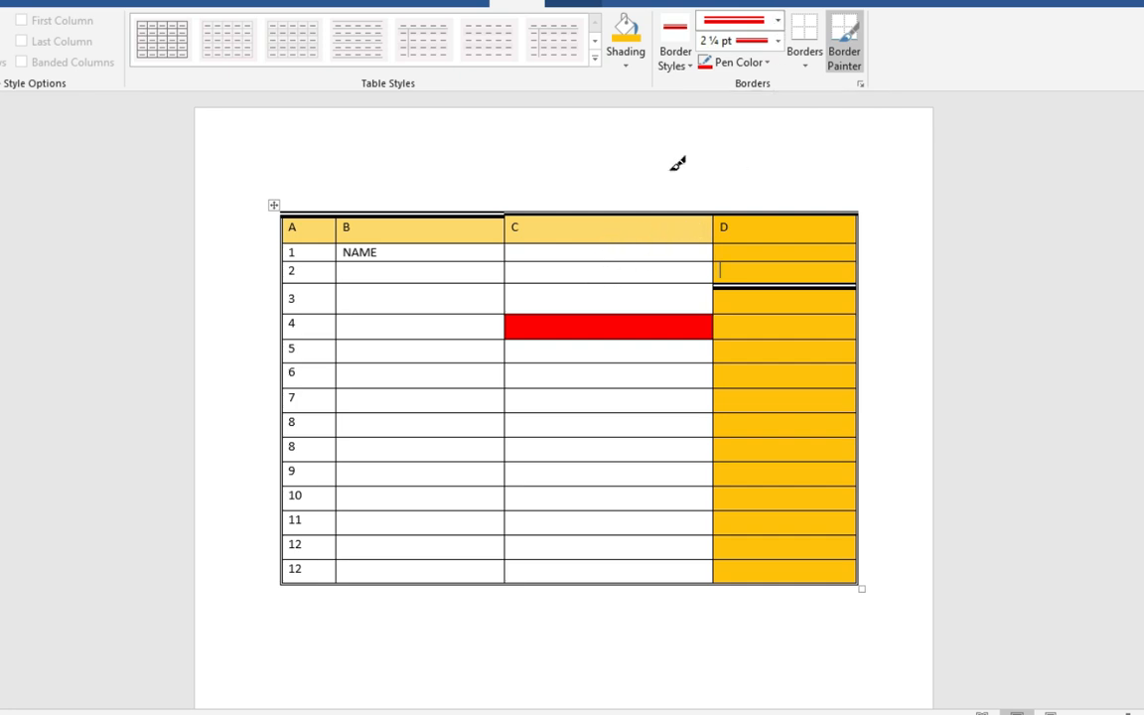
left_click(778, 22)
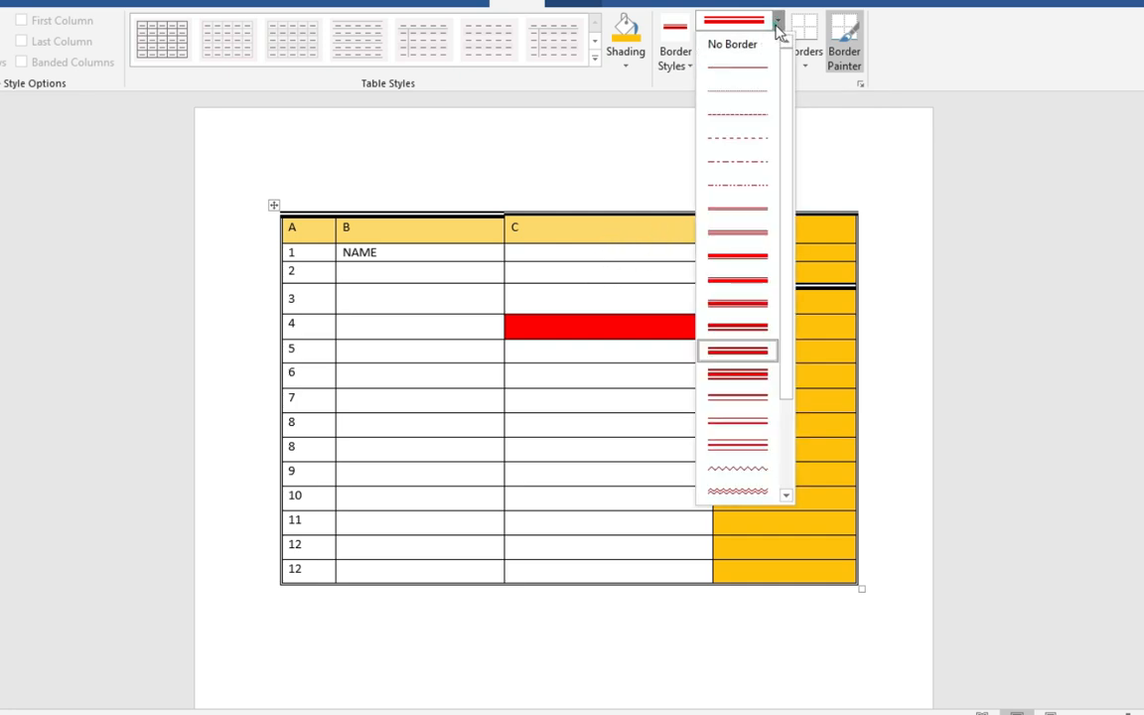
left_click(752, 79)
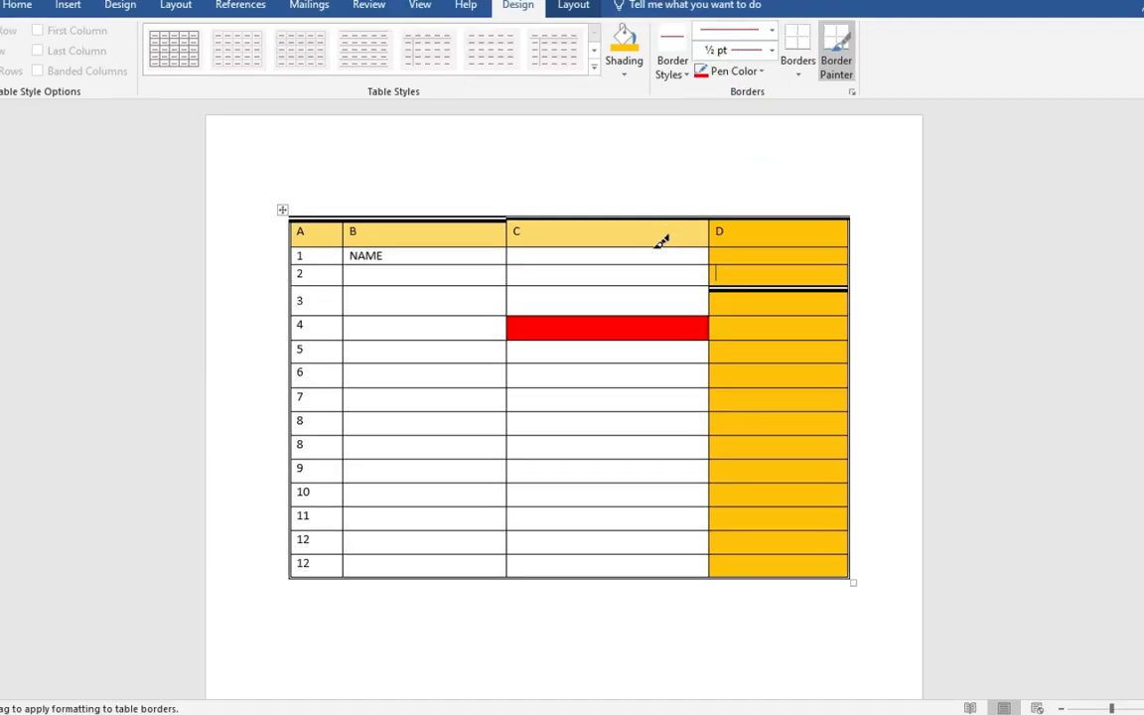
left_click(655, 245)
left_click(636, 261)
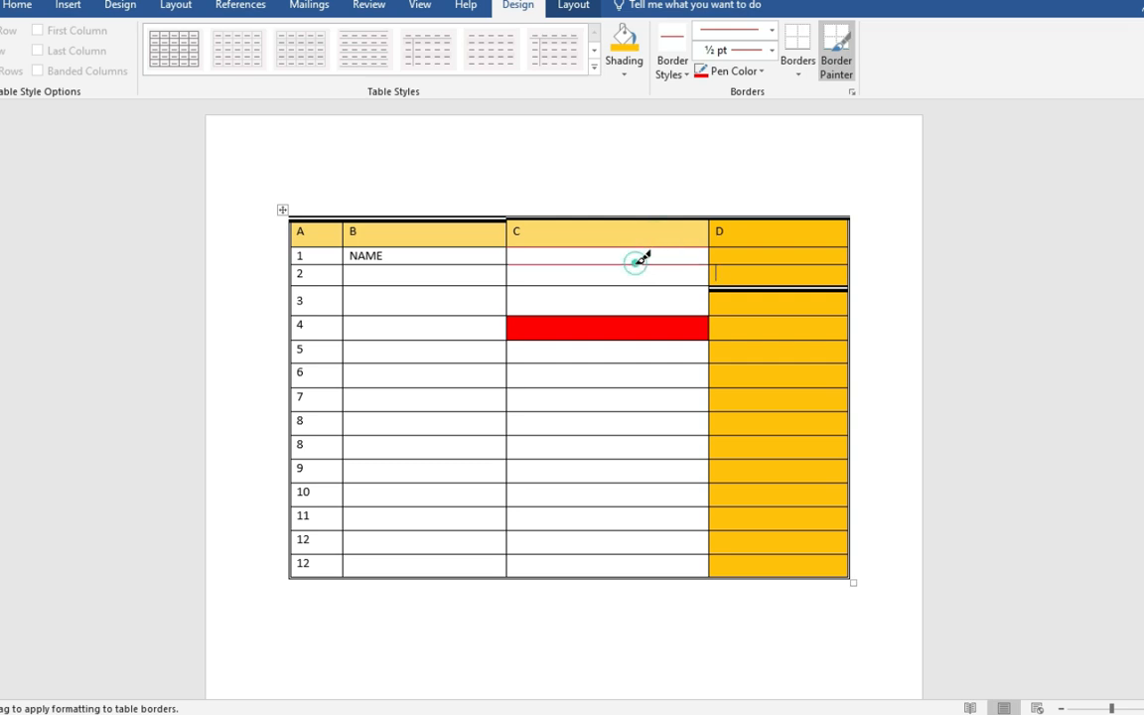
left_click(497, 260)
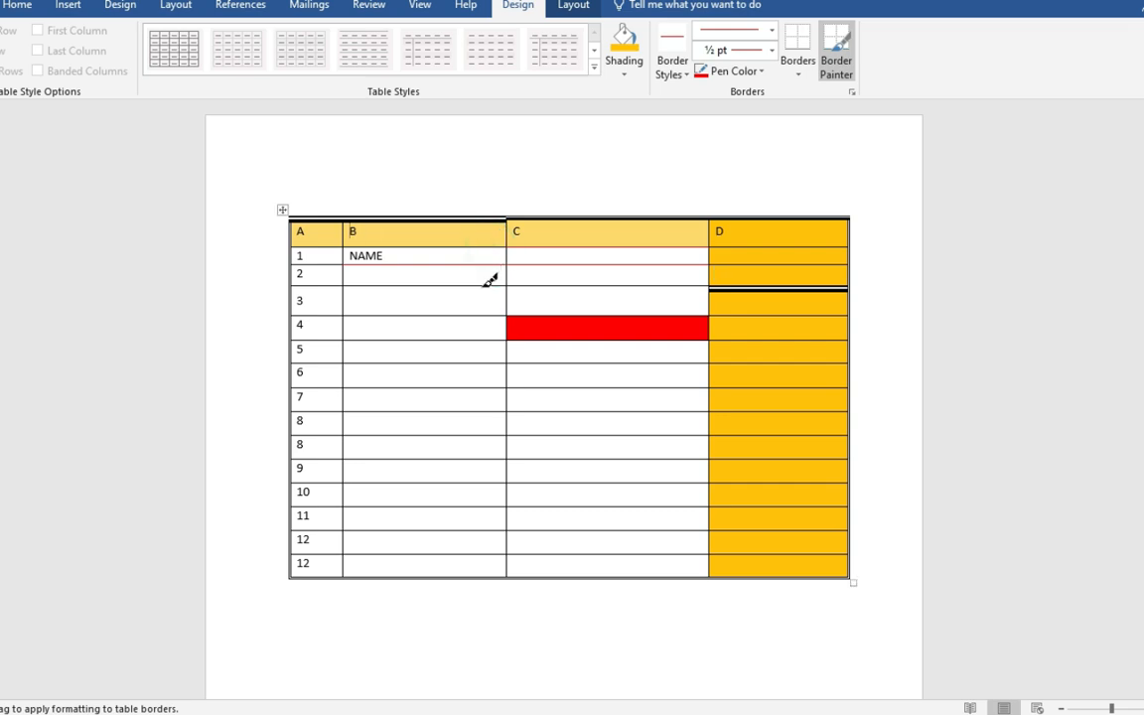
left_click(484, 285)
left_click(547, 287)
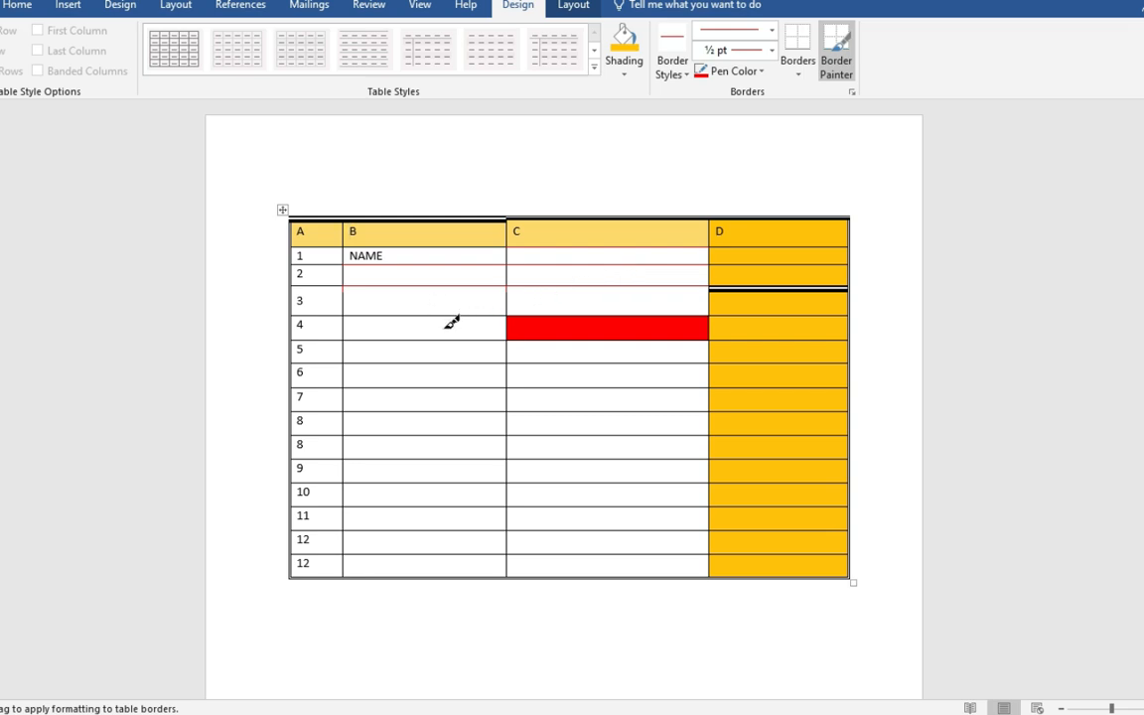
Remove all borders from the column C cell in the row numbered 2, and apply All Borders to that cell
left_click(799, 80)
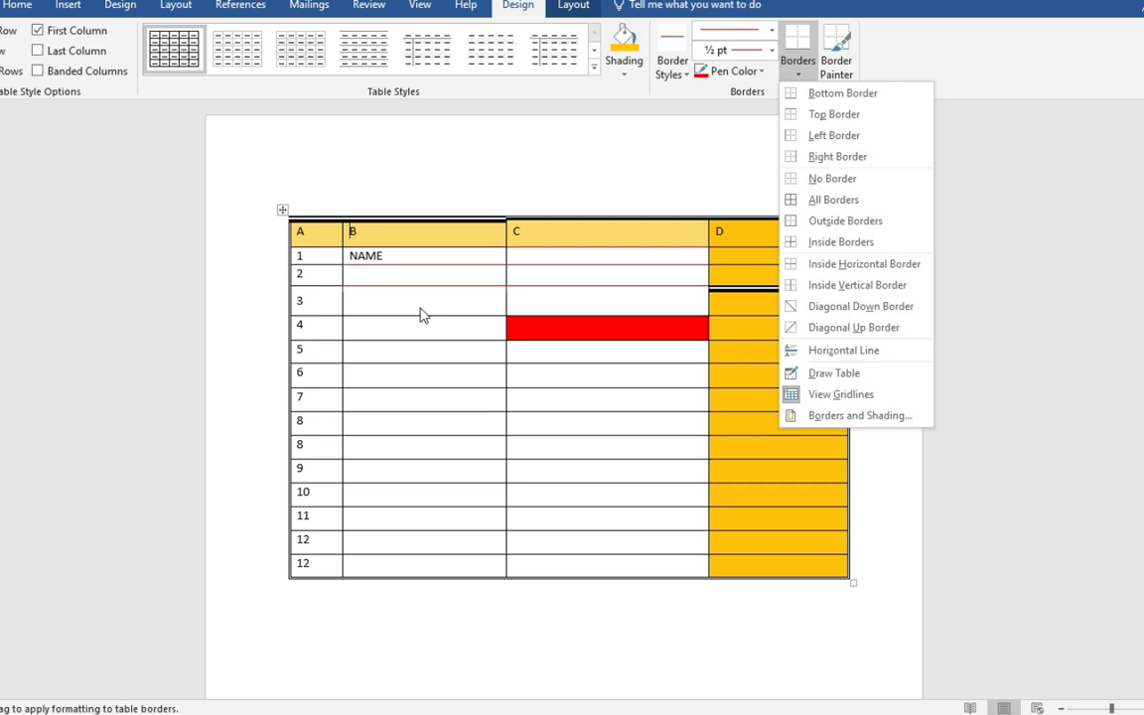
left_click(541, 276)
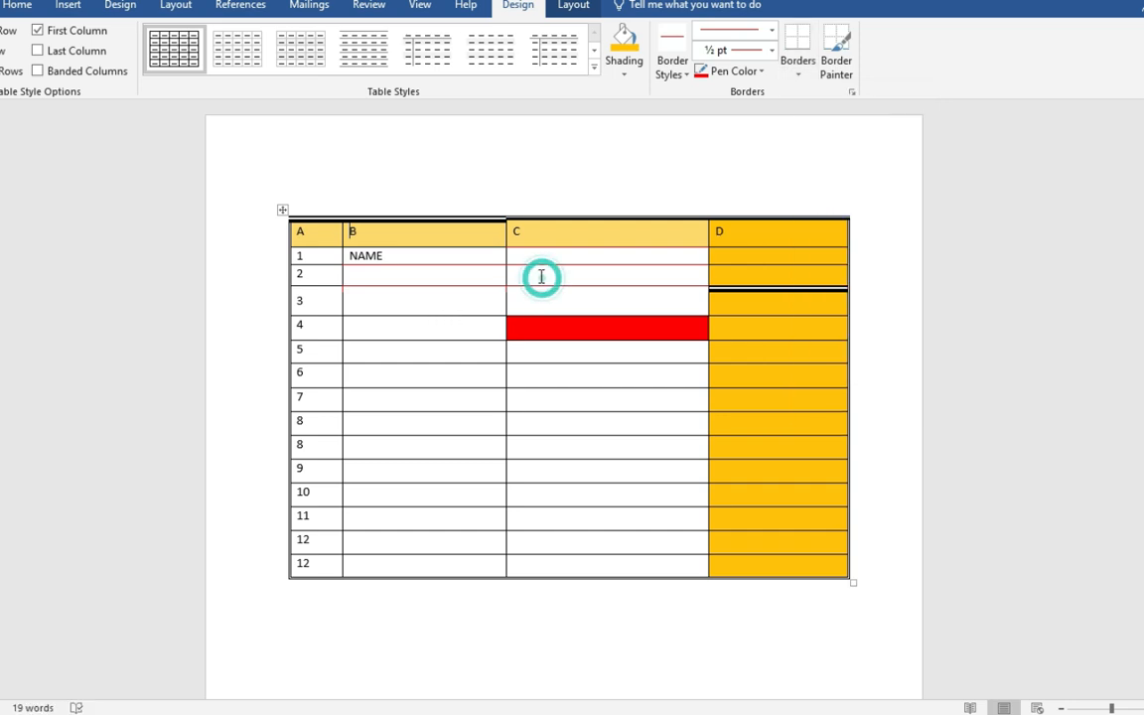
left_click(798, 76)
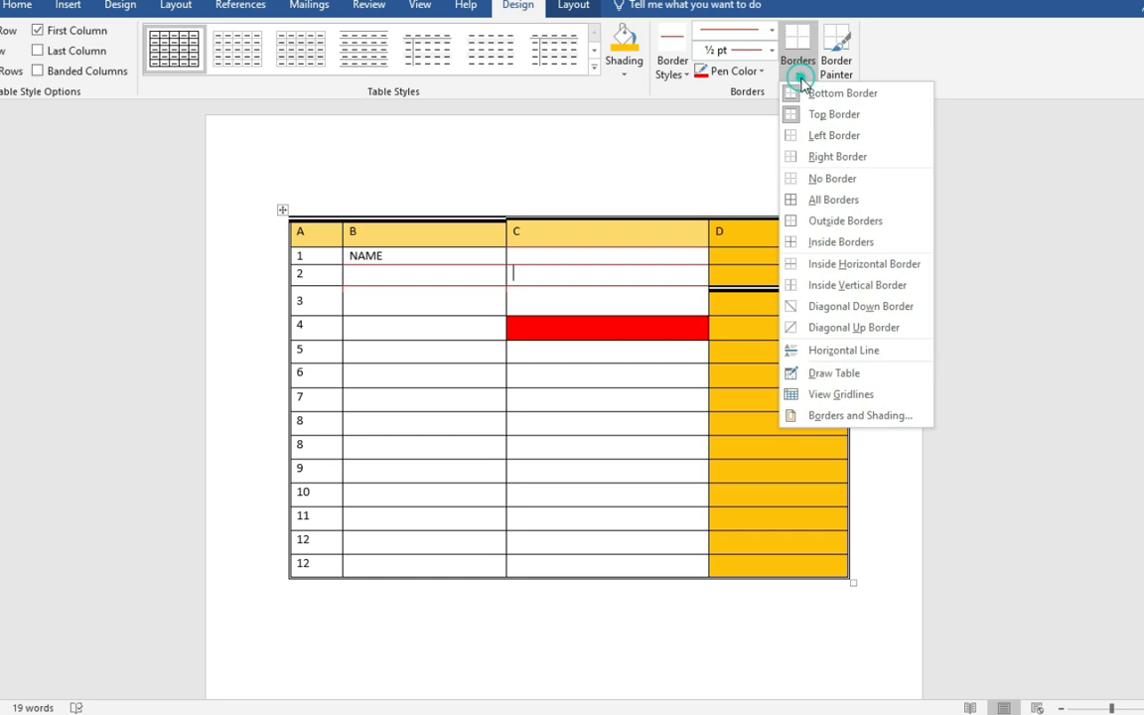
left_click(809, 180)
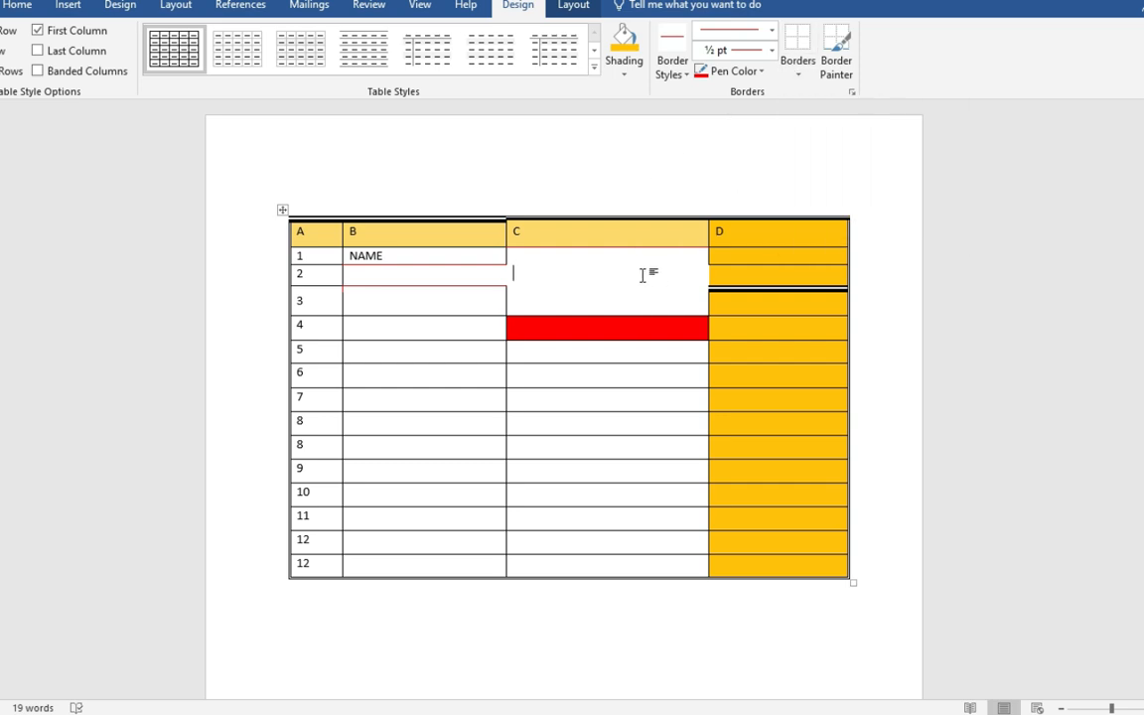
left_click(798, 72)
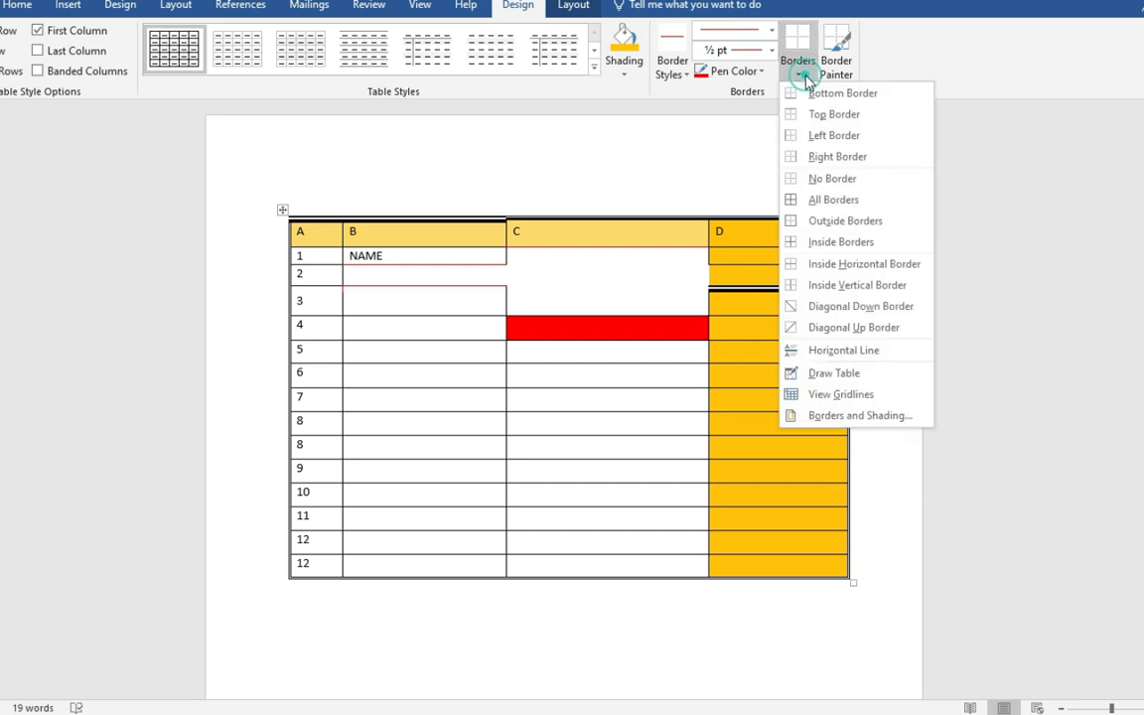
left_click(795, 199)
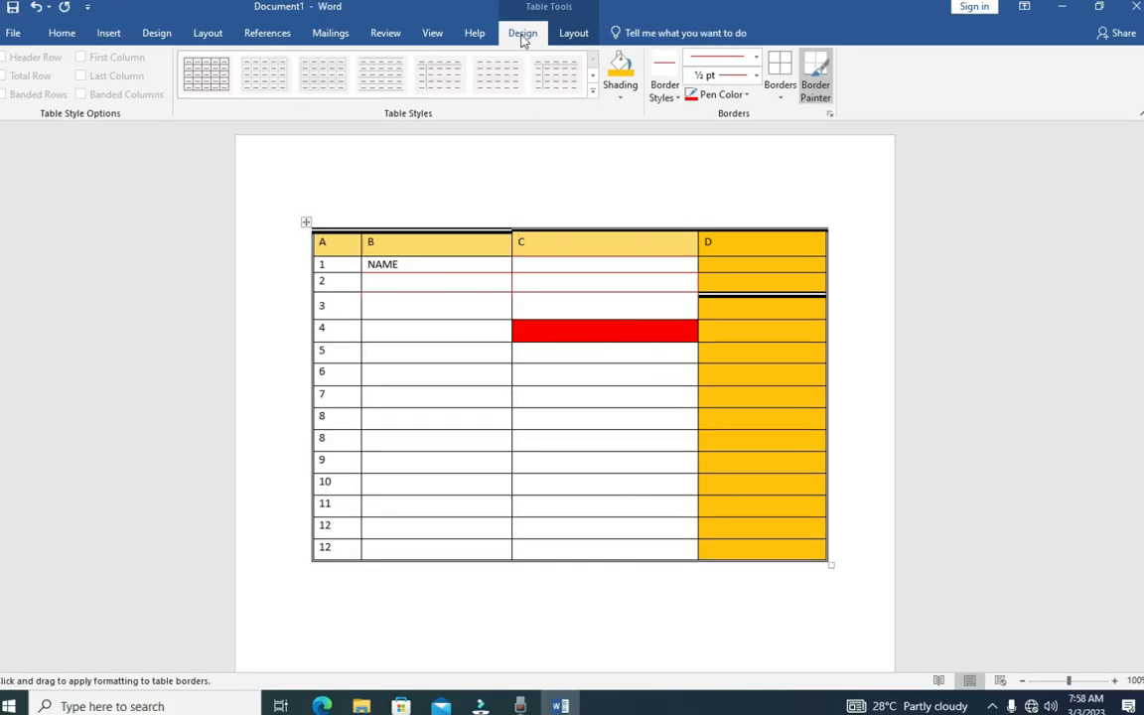
Leave border painting and insert a new row below the row numbered 5
left_click(572, 36)
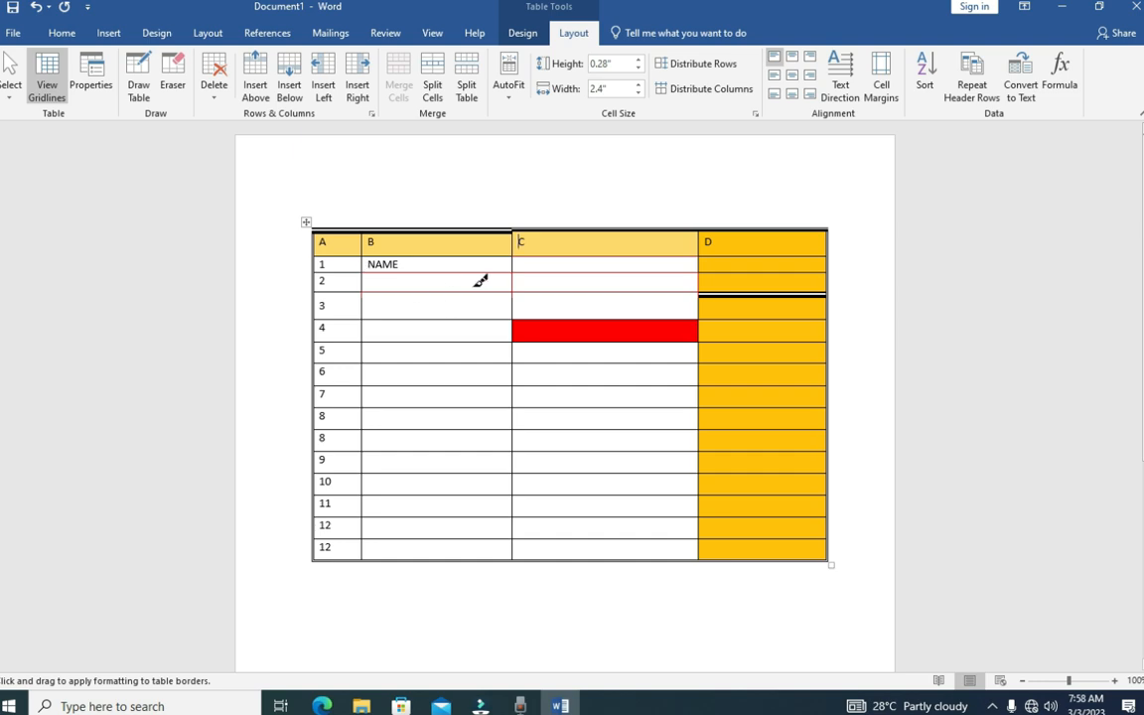
key("Escape")
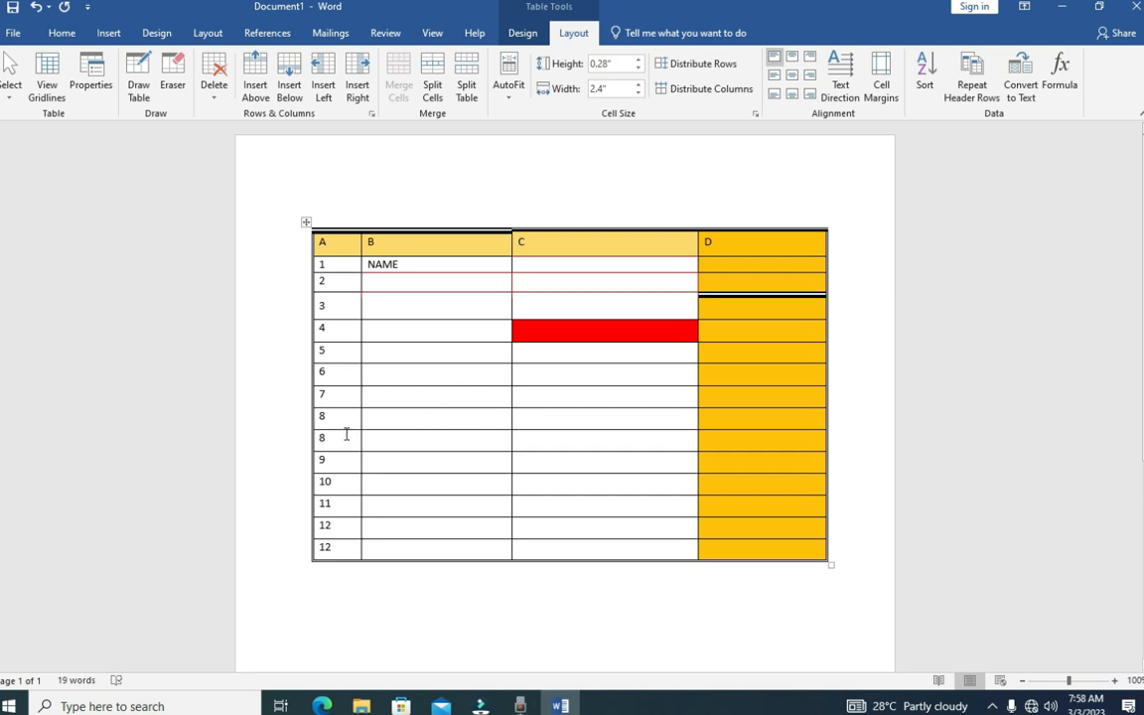
left_click(341, 351)
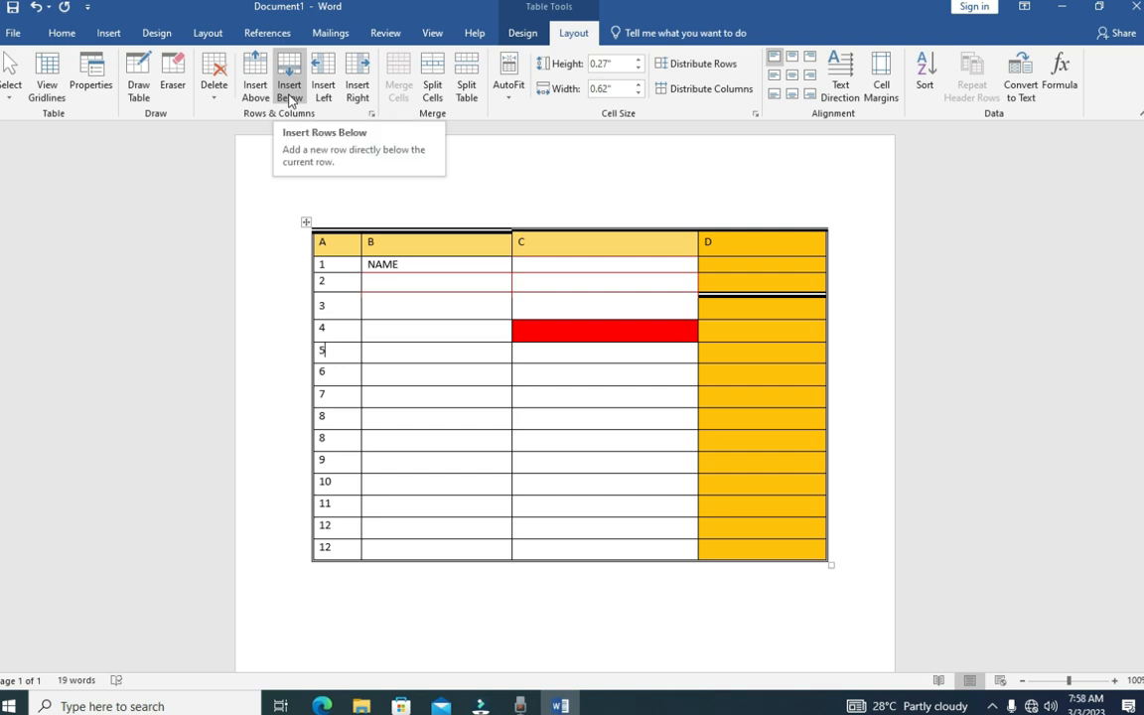
left_click(333, 352)
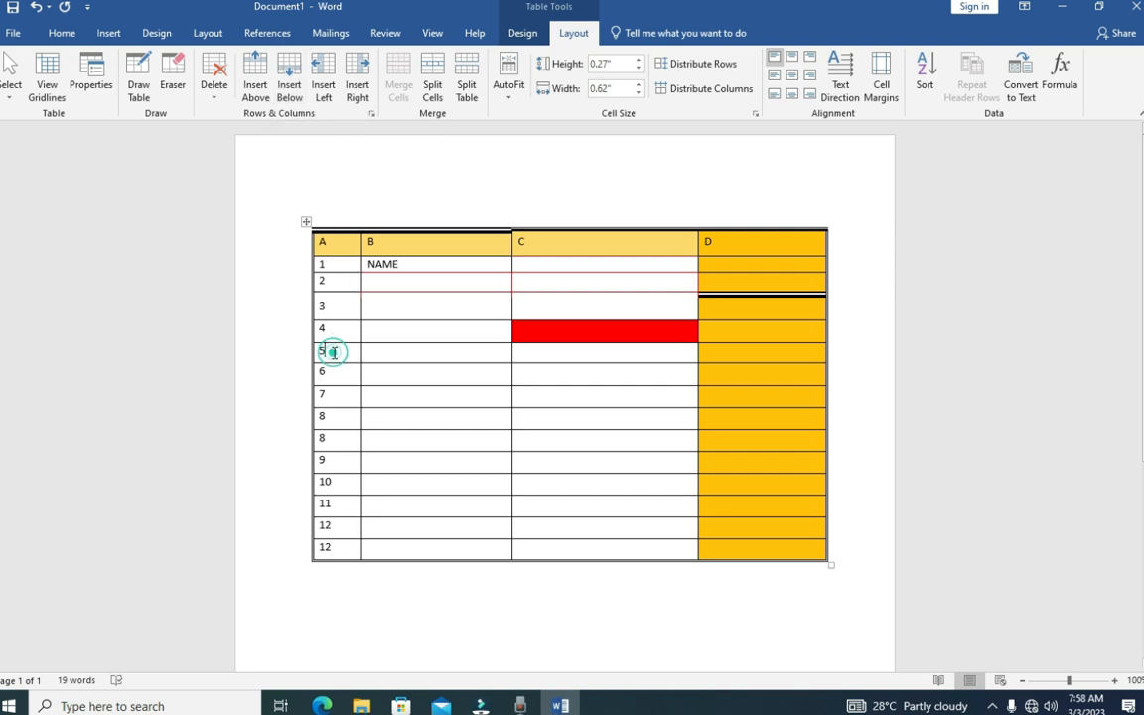
left_click(290, 69)
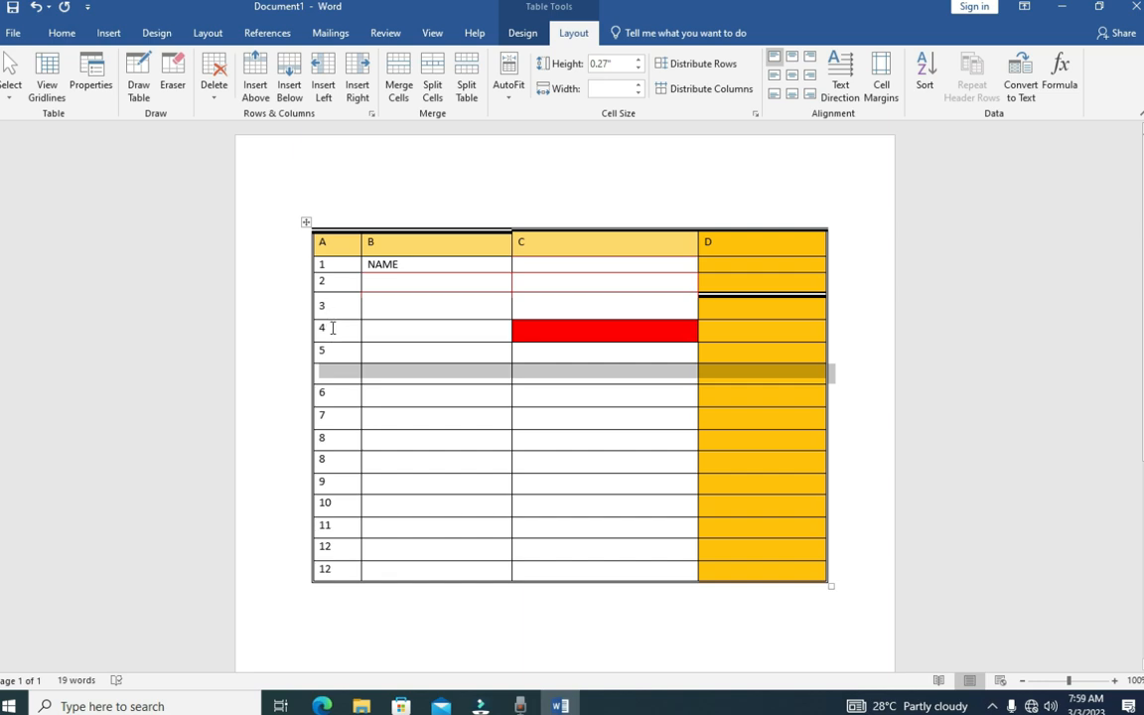
Insert a new row above the row numbered 1 and enter 0 in its column A cell
left_click(327, 264)
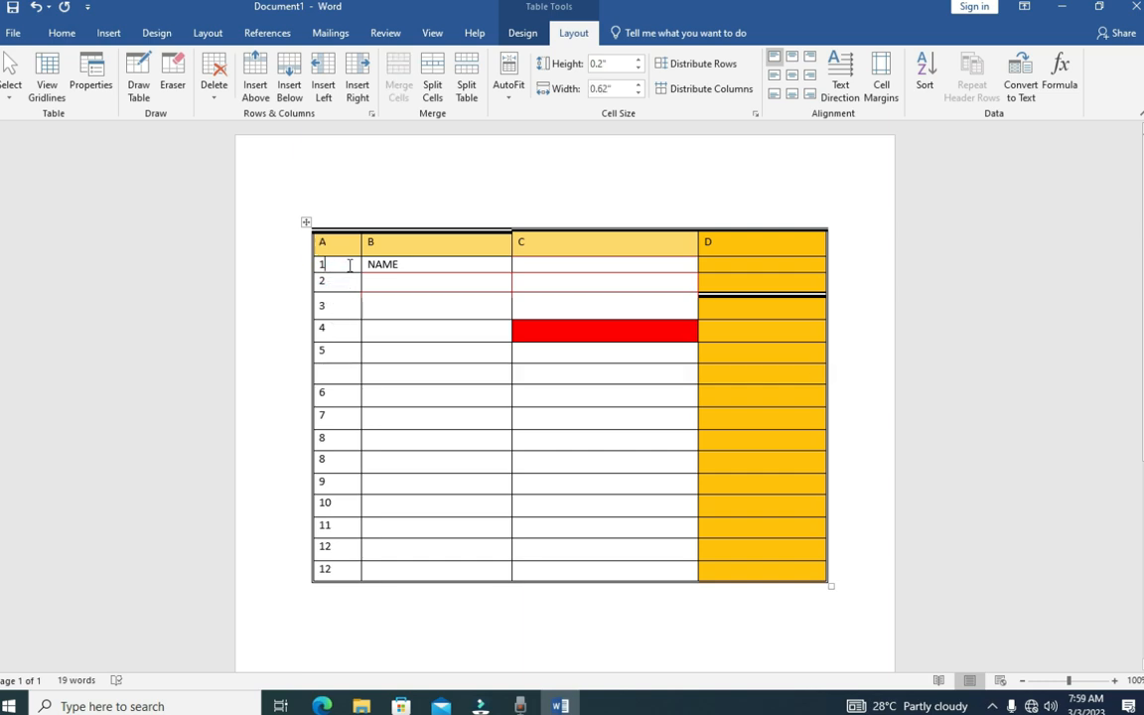
left_click(254, 66)
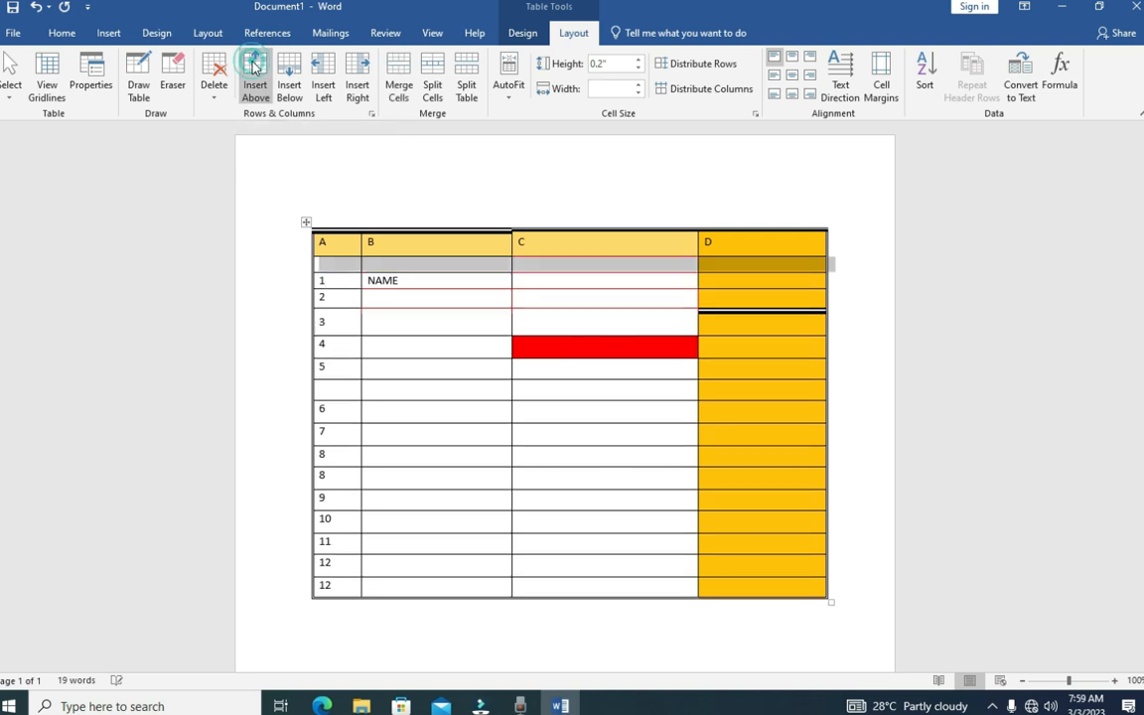
left_click(334, 283)
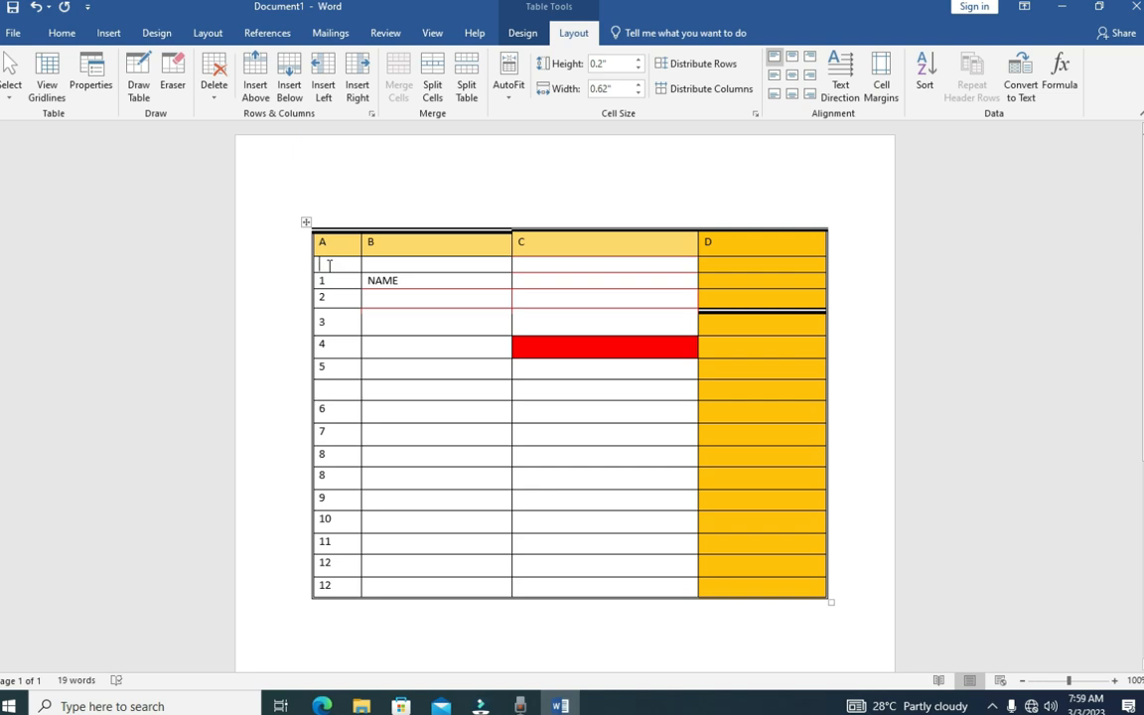
type("0")
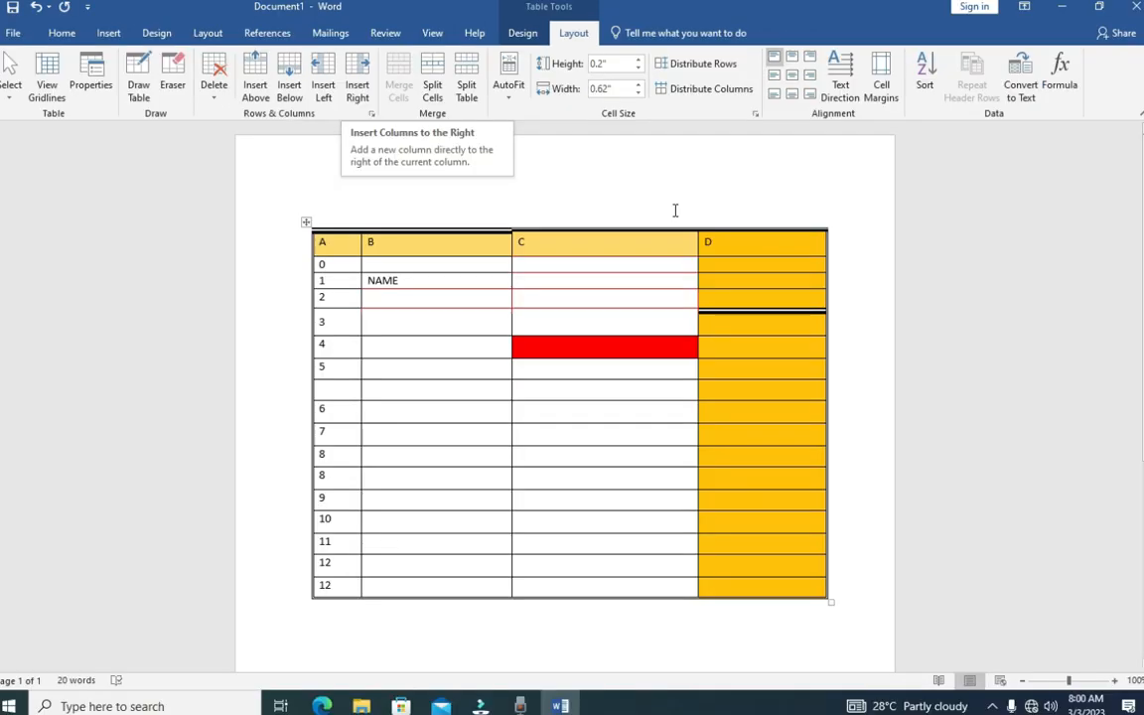
Insert a new column to the right of column D, and undo the insertion
left_click(778, 324)
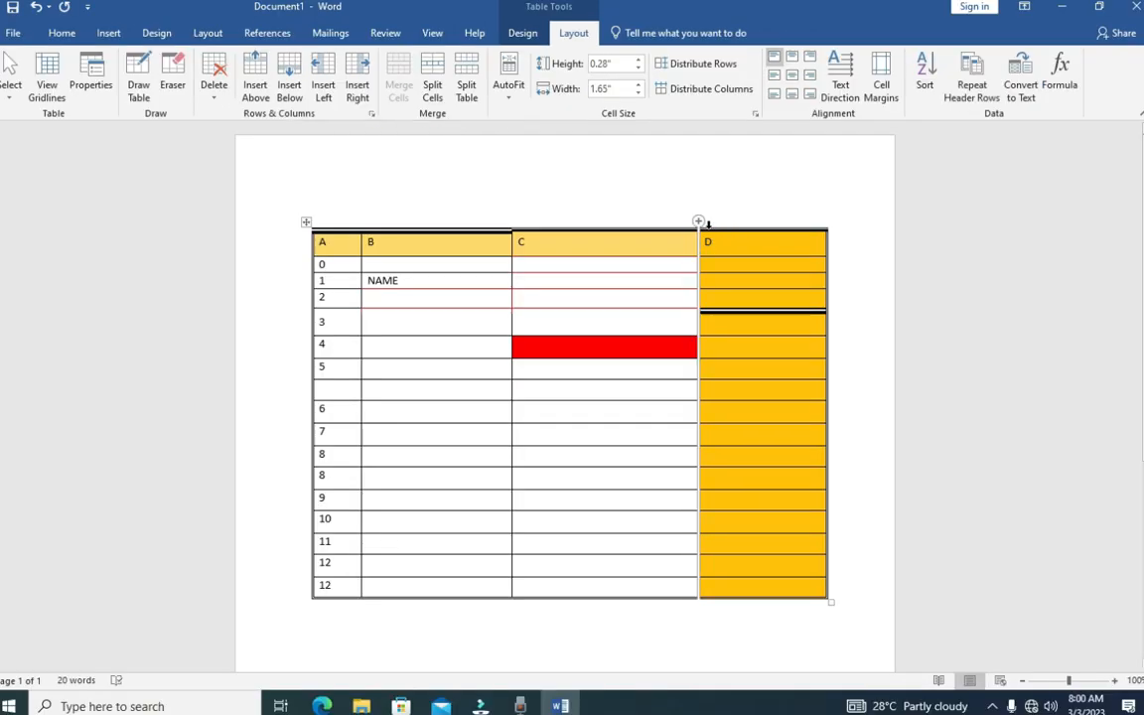
left_click_drag(733, 250, 748, 595)
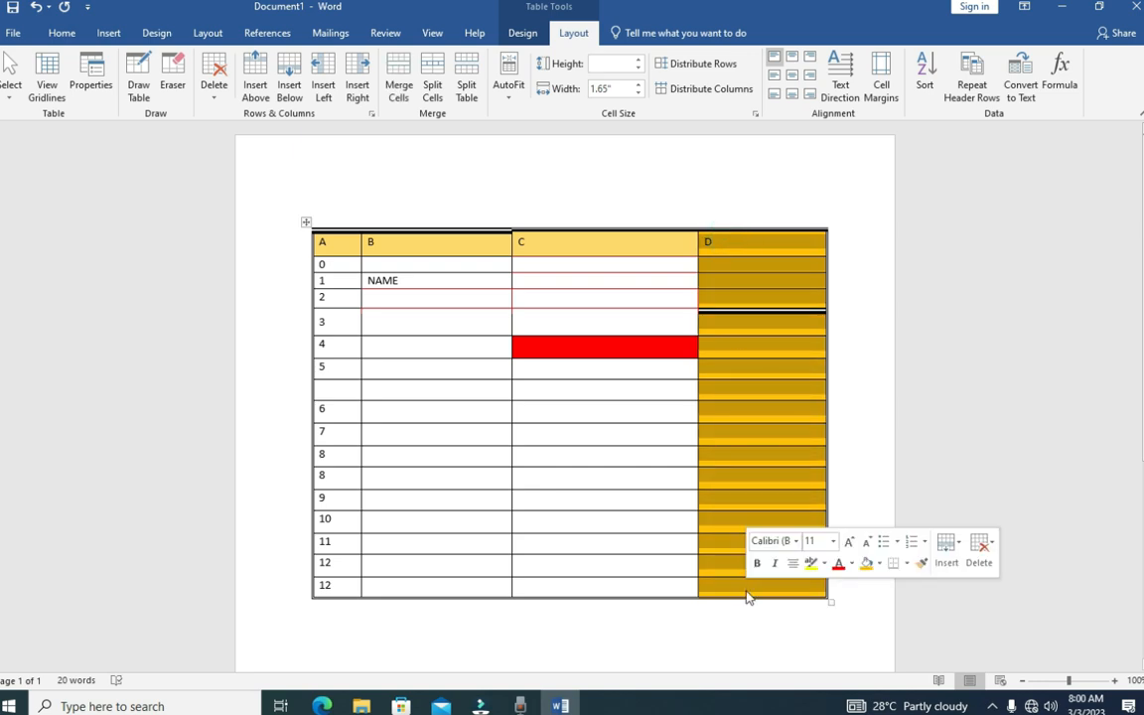
left_click(746, 408)
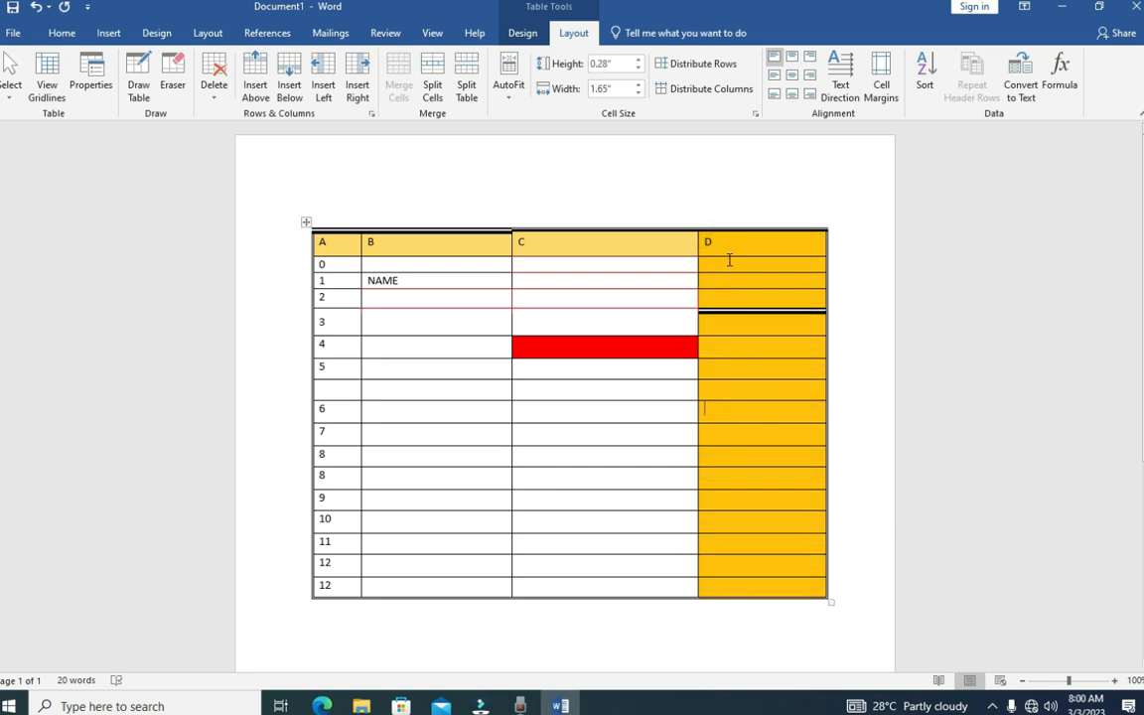
left_click(735, 479)
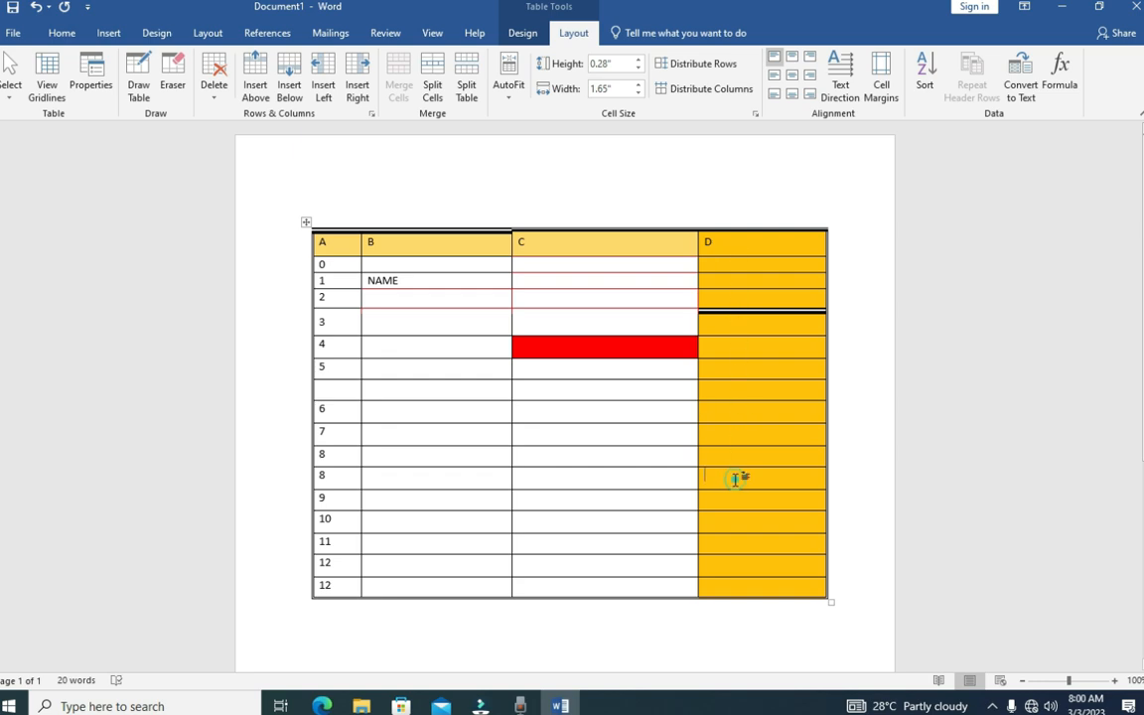
left_click(771, 256)
left_click(773, 258)
left_click(773, 284)
left_click(770, 298)
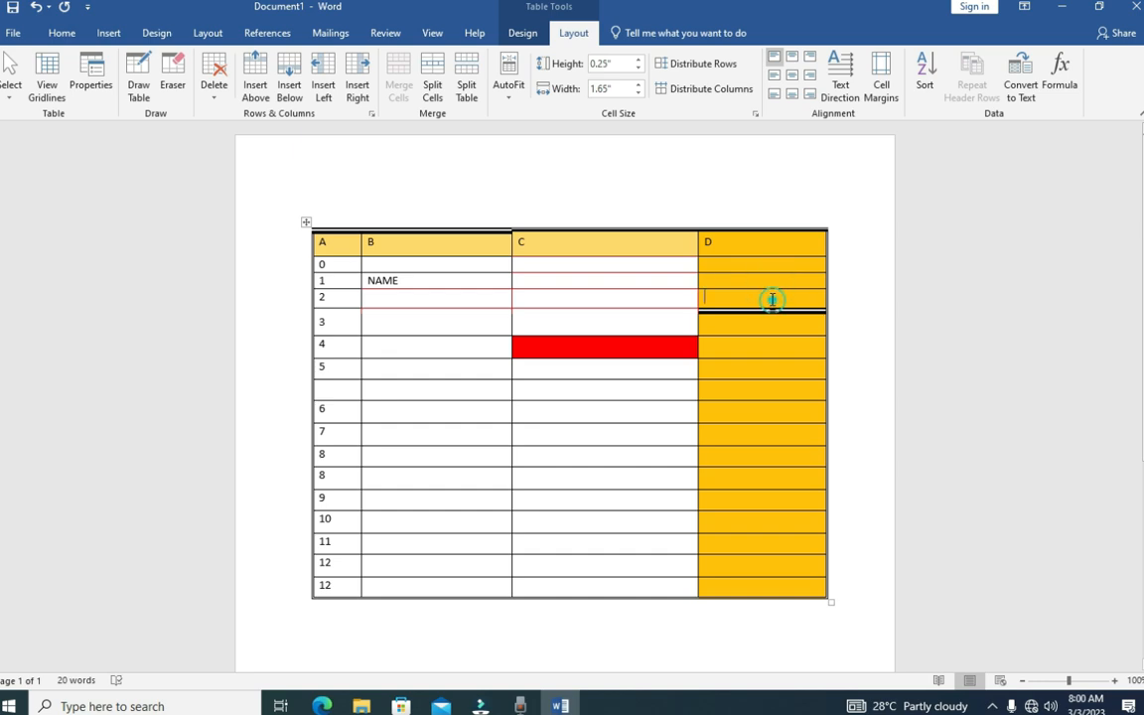
left_click(358, 92)
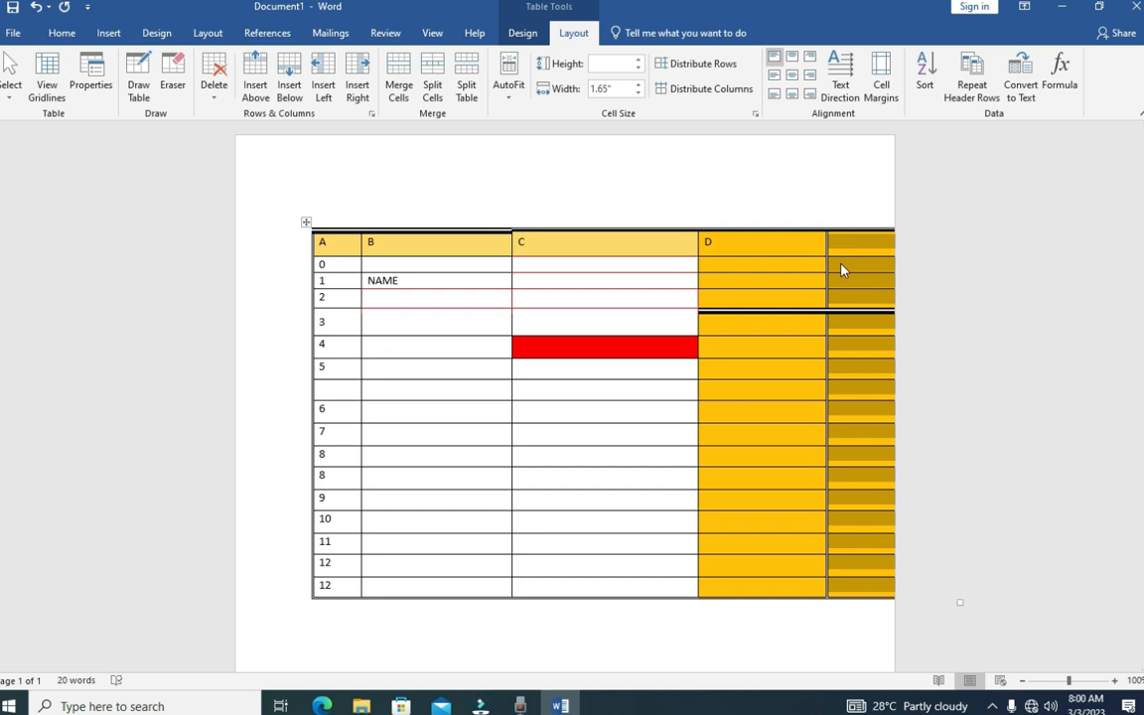
key("BackSpace")
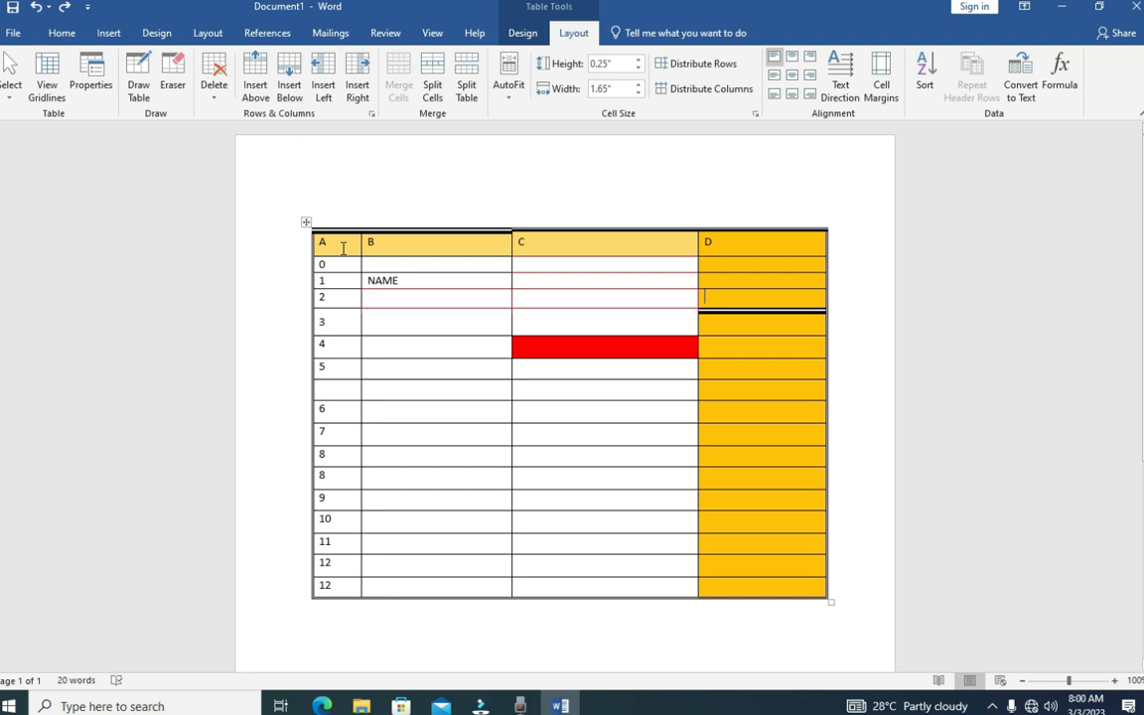
Insert a new column to the right of column A, and undo the insertion
left_click_drag(344, 248, 353, 596)
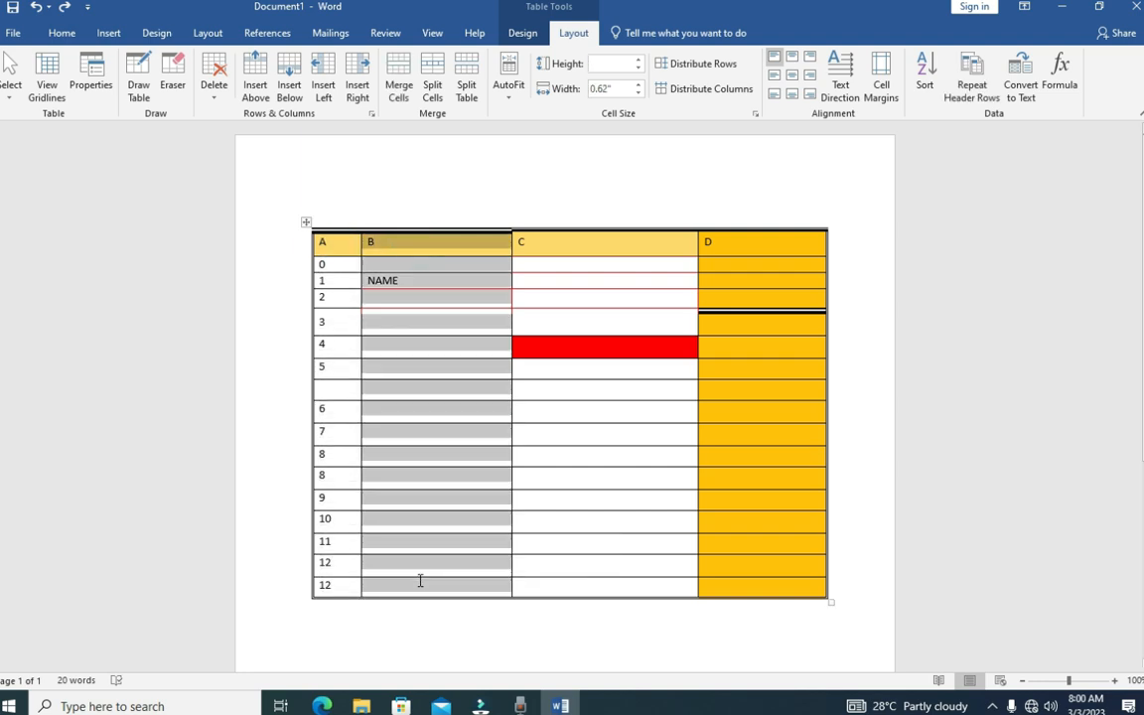
left_click(434, 369)
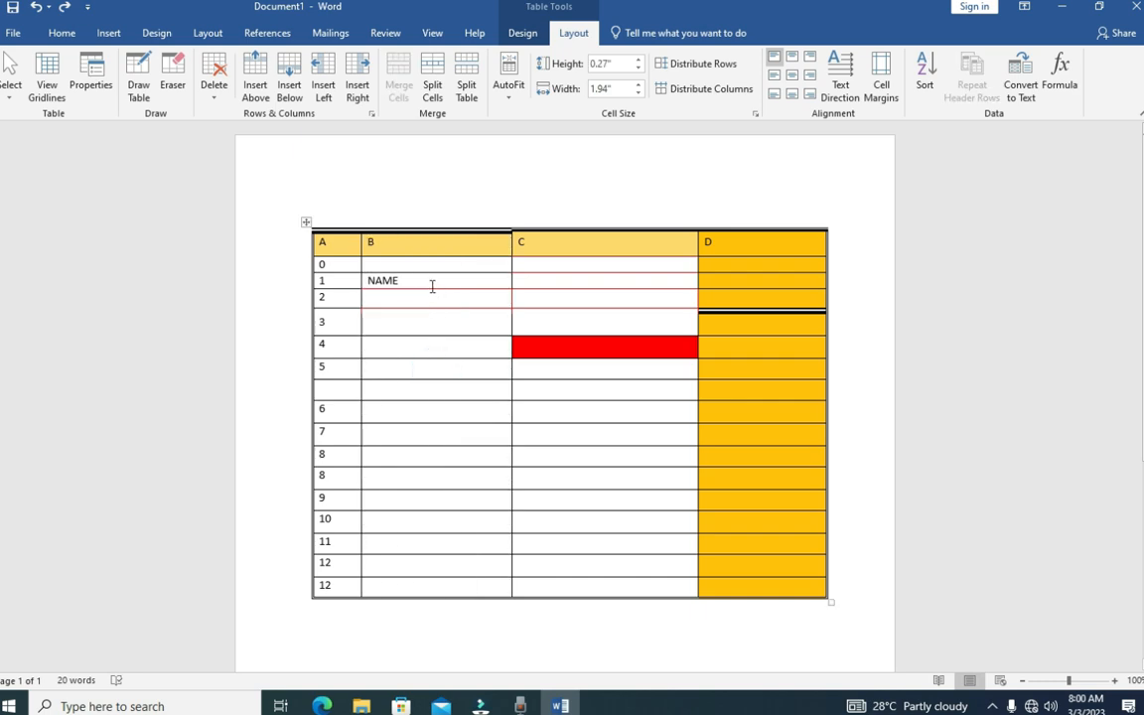
left_click(409, 262)
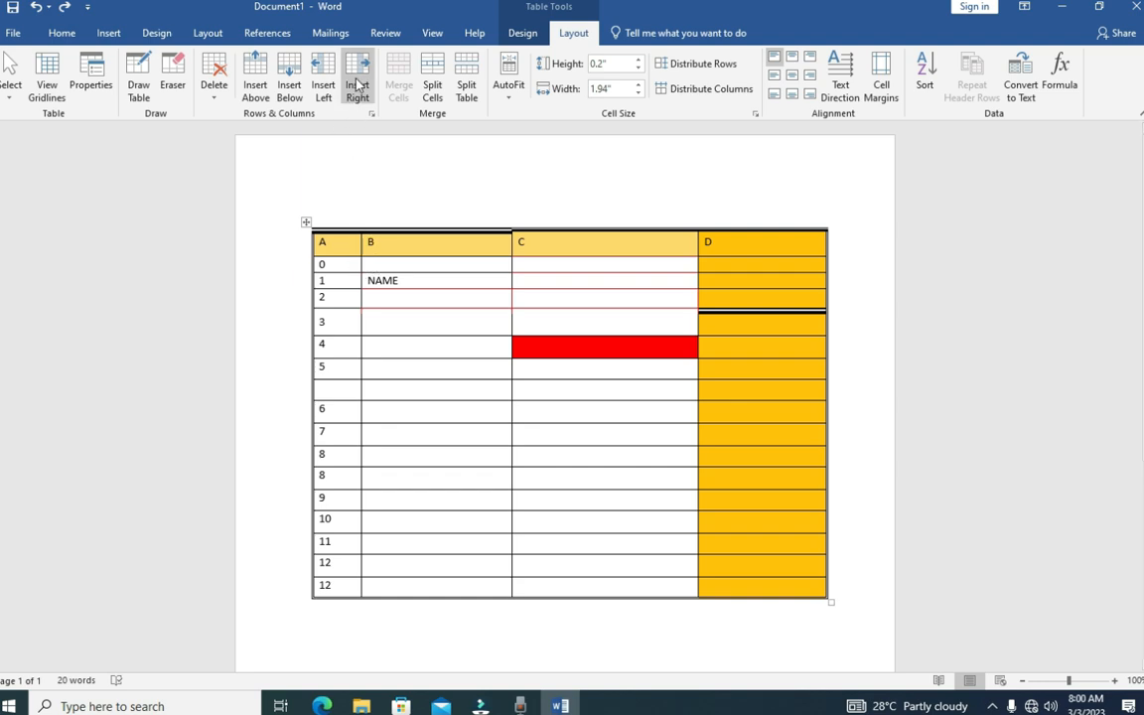
left_click(325, 263)
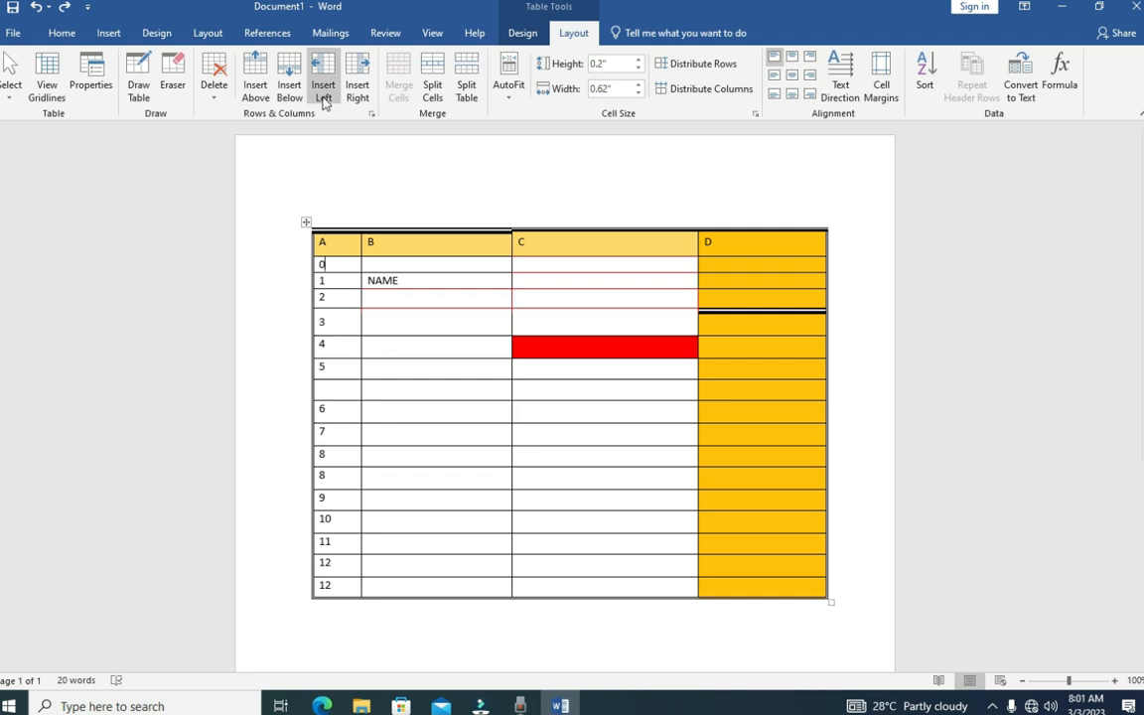
left_click(354, 79)
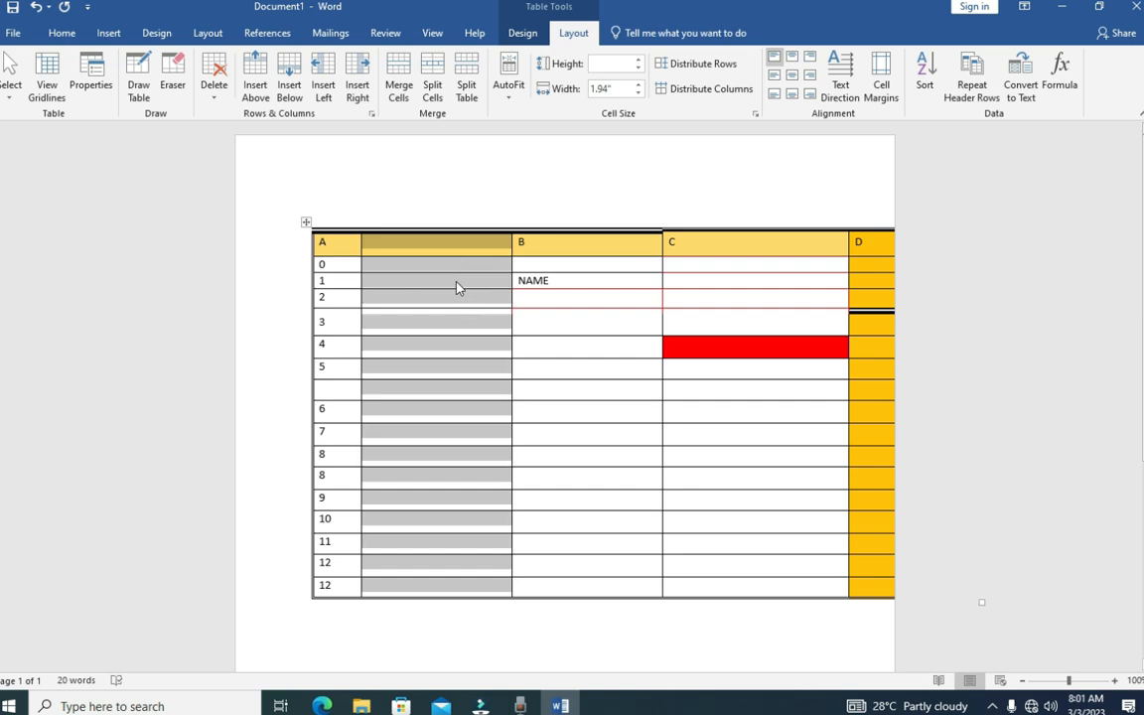
left_click(37, 11)
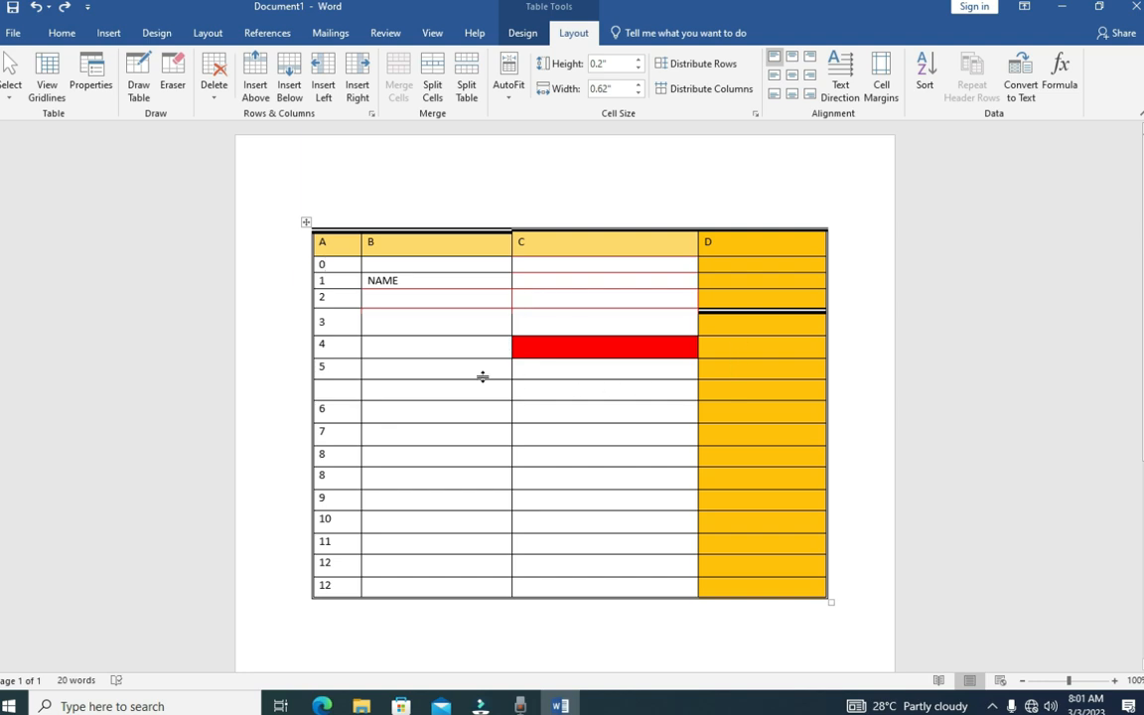
Delete the entire table row numbered 4
left_click_drag(321, 343, 721, 342)
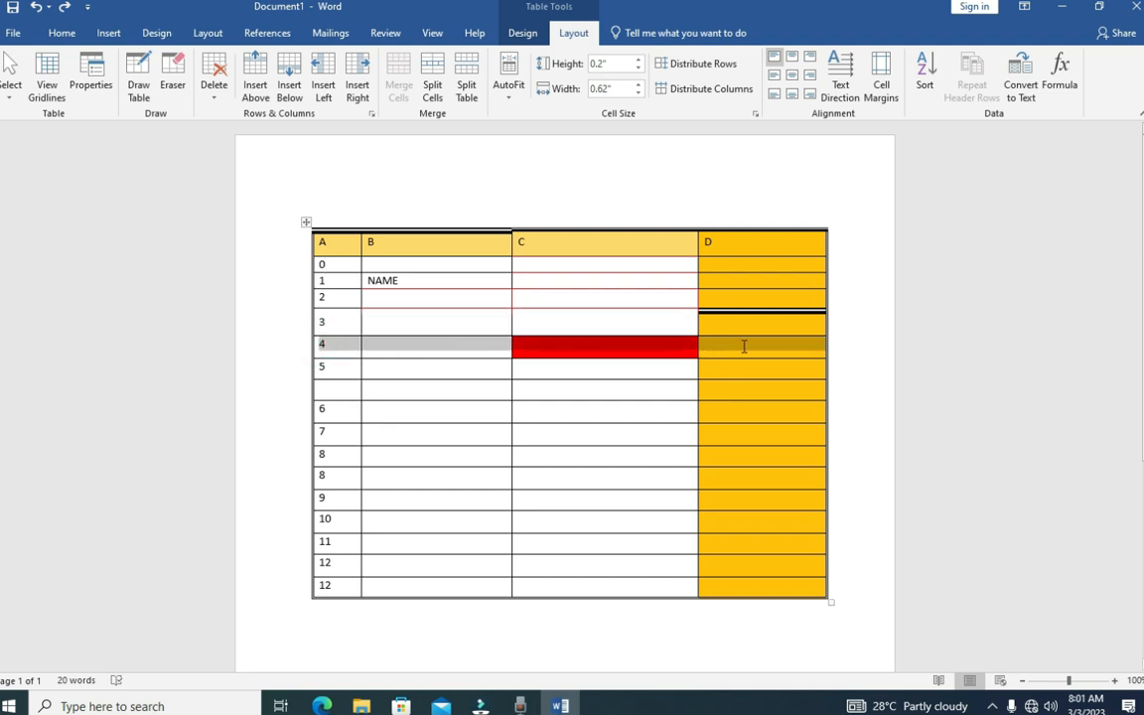
left_click(321, 348)
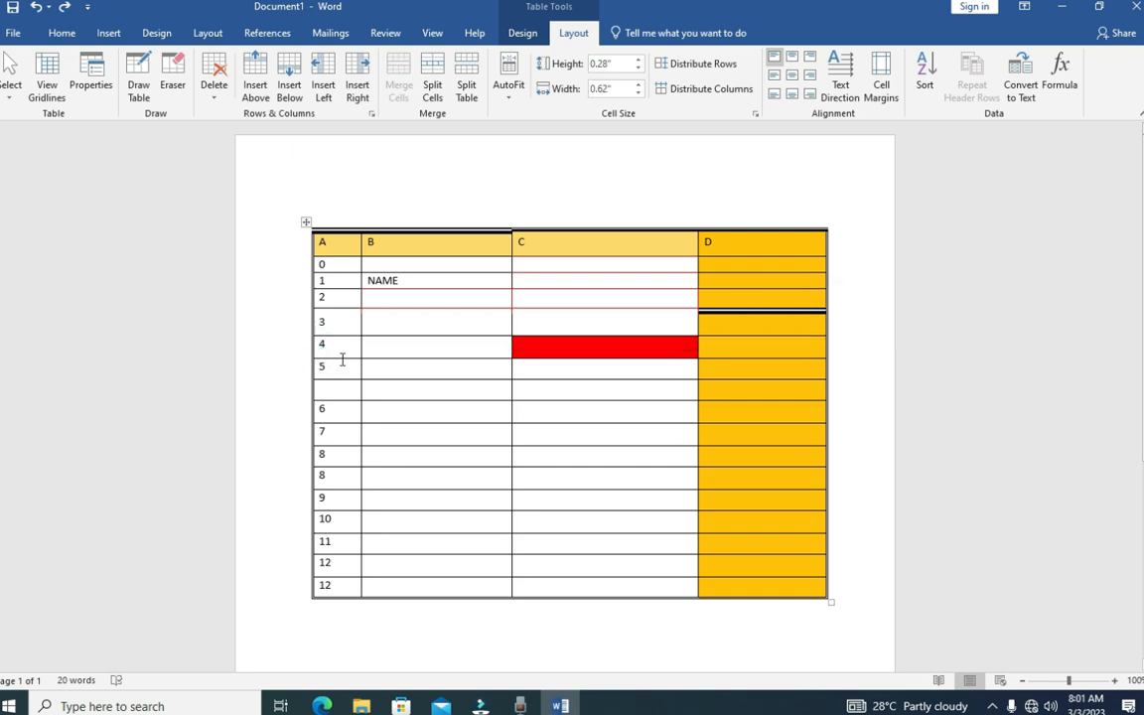
left_click_drag(319, 348, 790, 351)
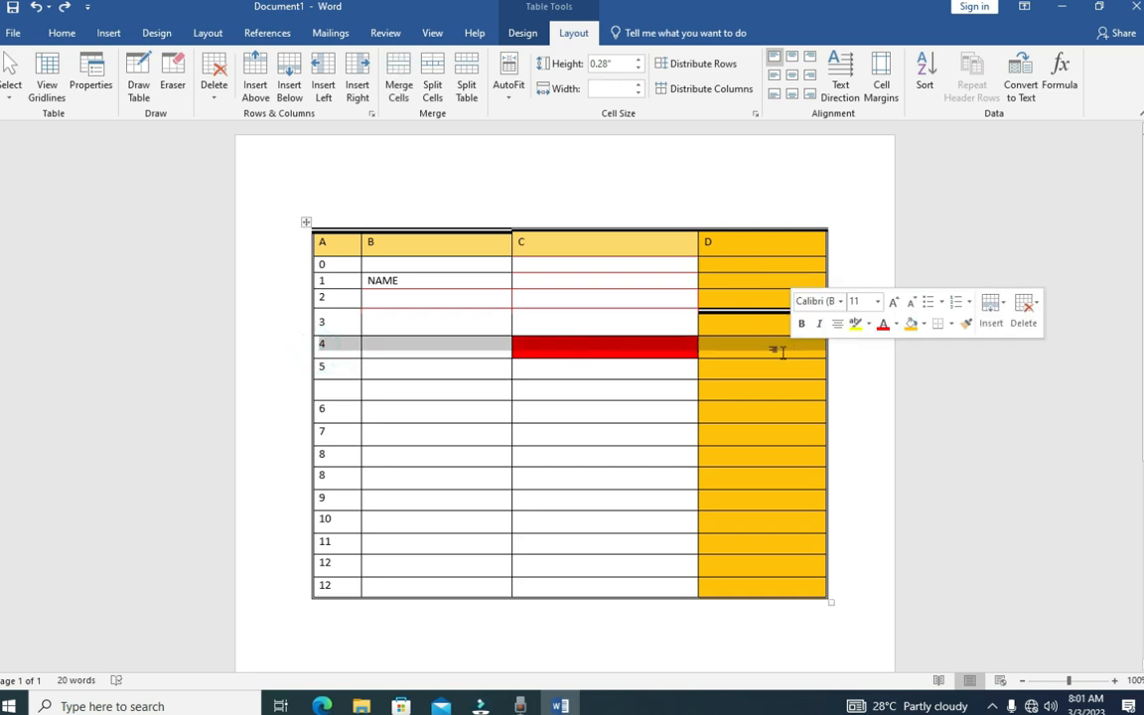
left_click(387, 355)
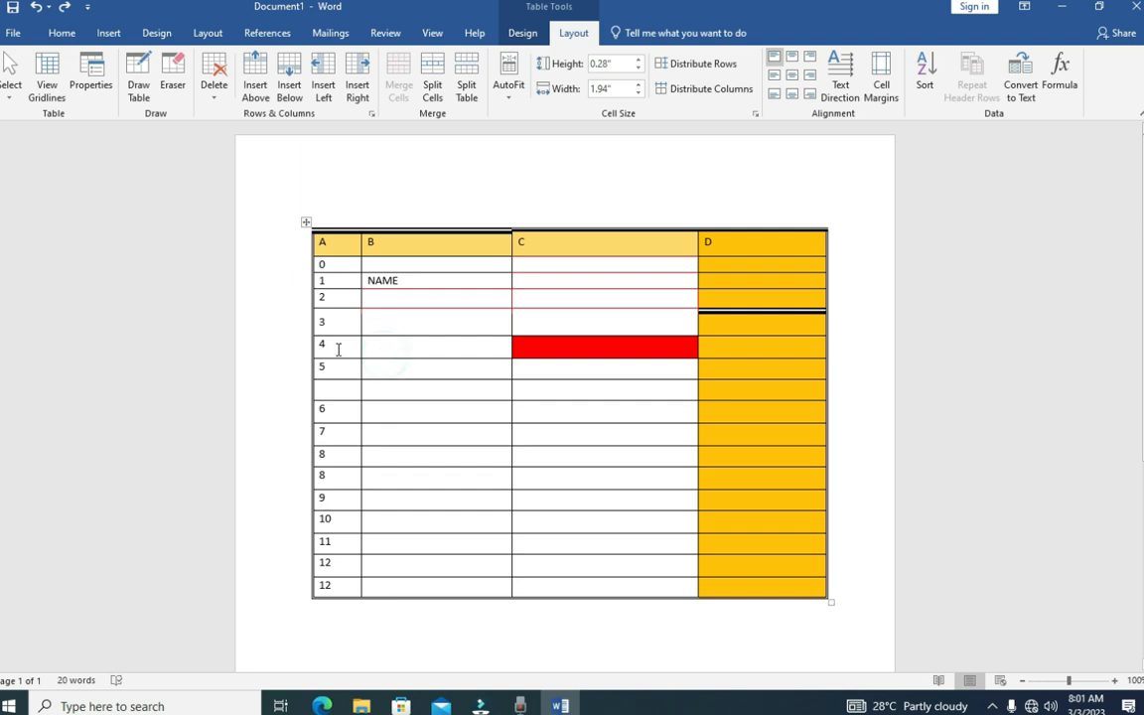
left_click(326, 345)
left_click(391, 349)
left_click(214, 101)
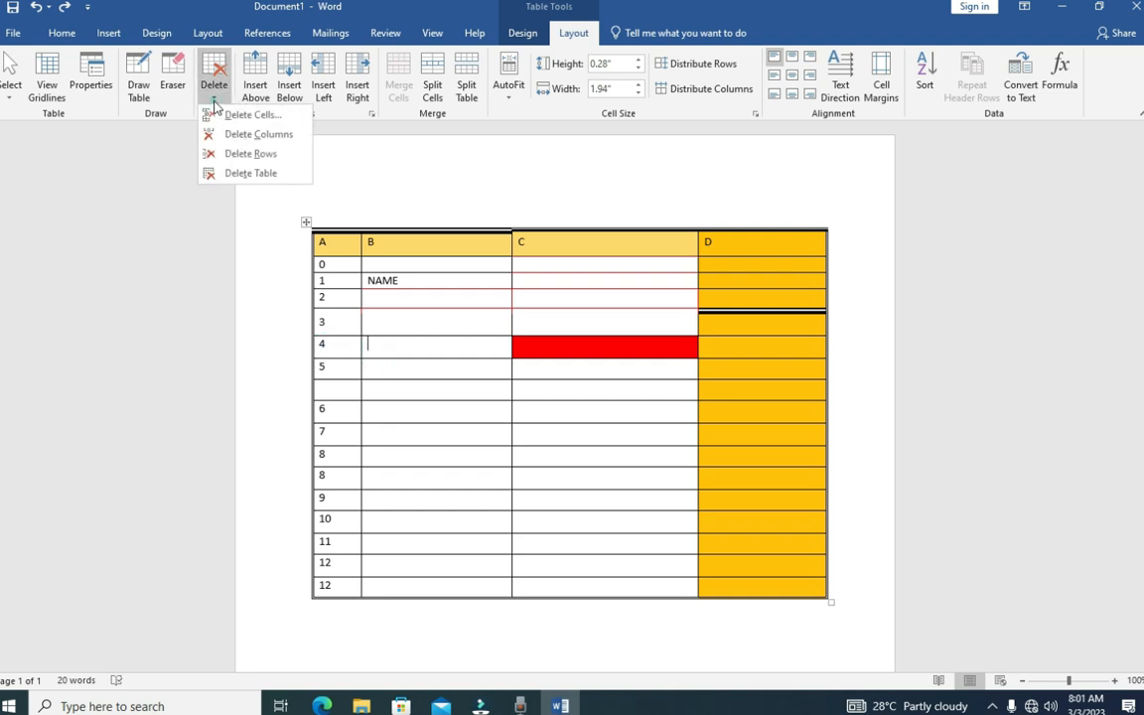
left_click(223, 157)
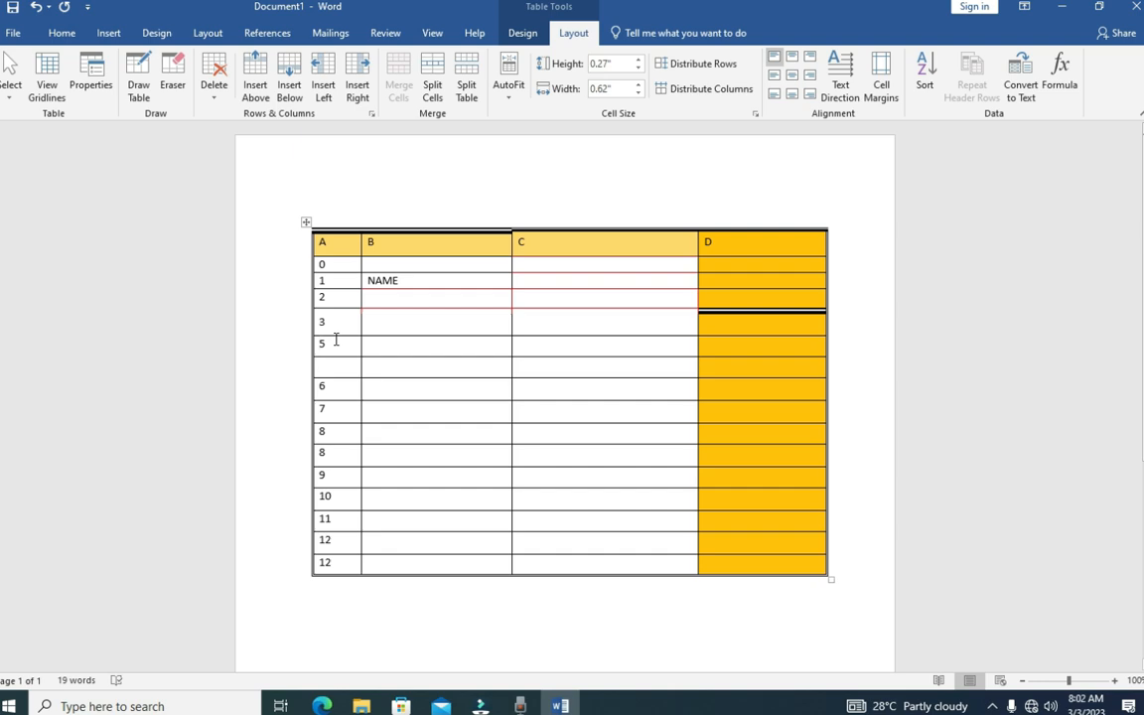
Delete the entire column C from the table
left_click(556, 246)
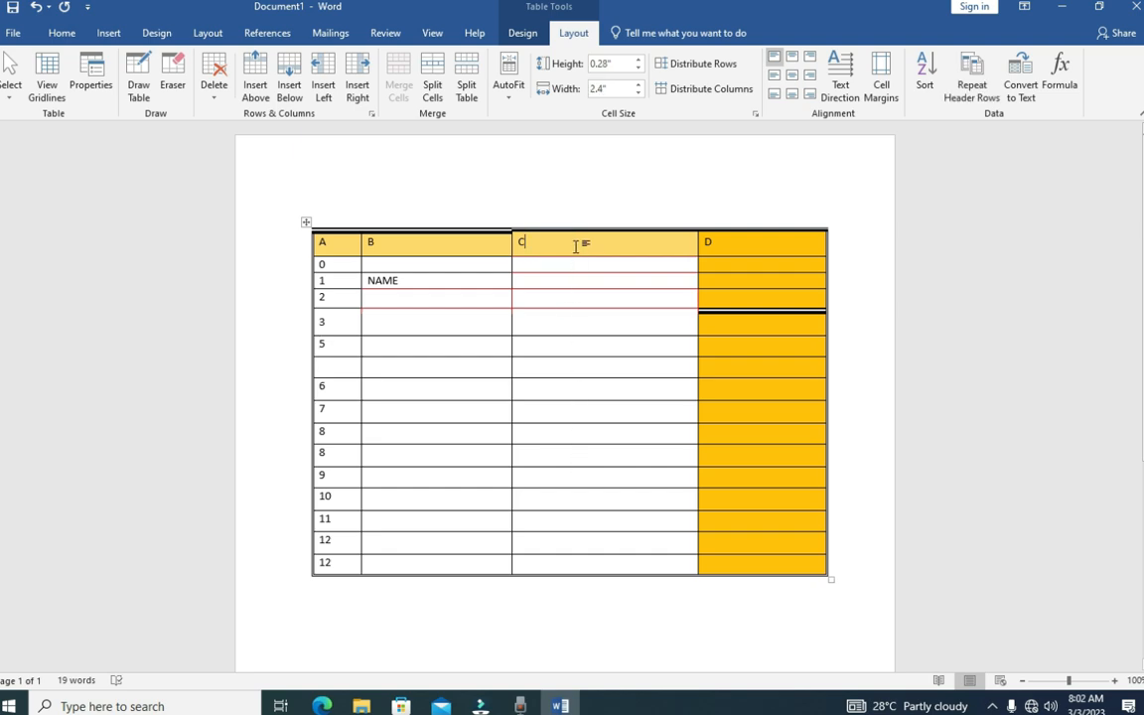
left_click_drag(575, 246, 589, 383)
left_click(590, 384)
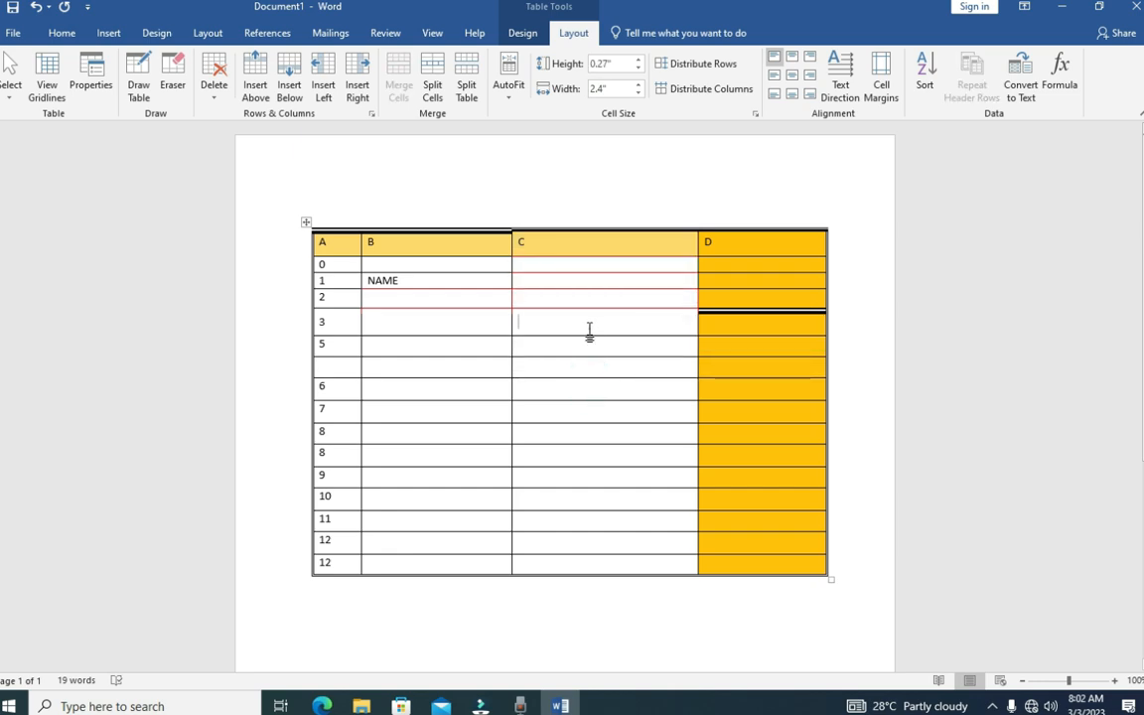
left_click(590, 331)
left_click(213, 99)
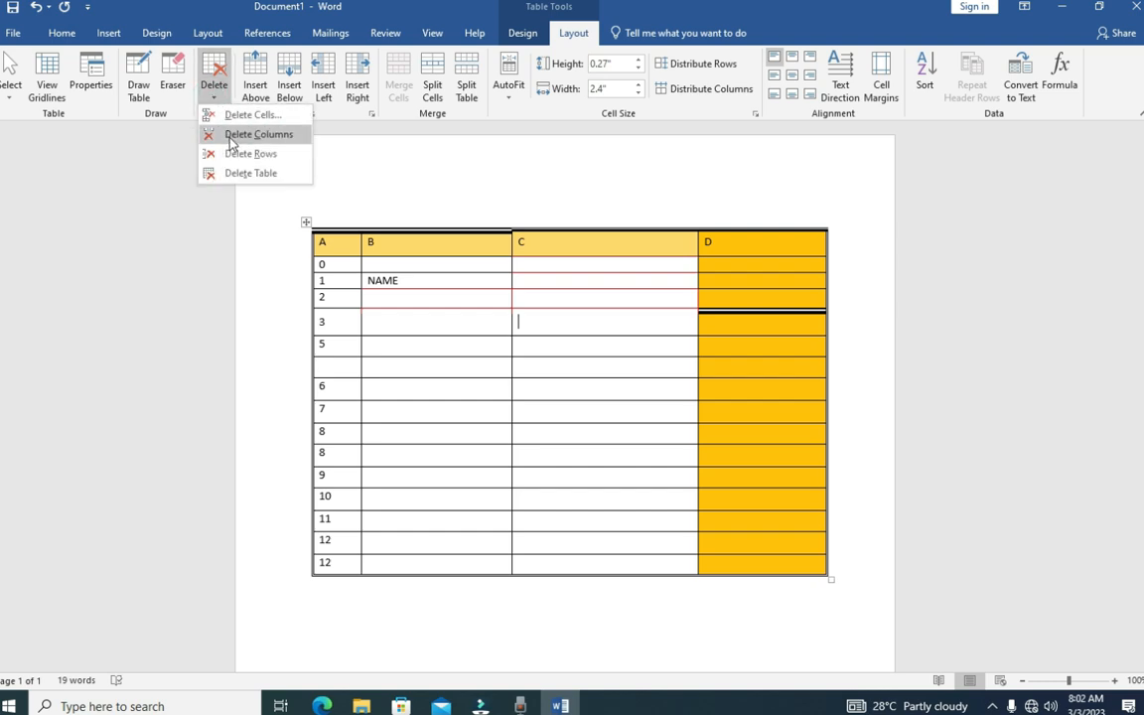
left_click(232, 139)
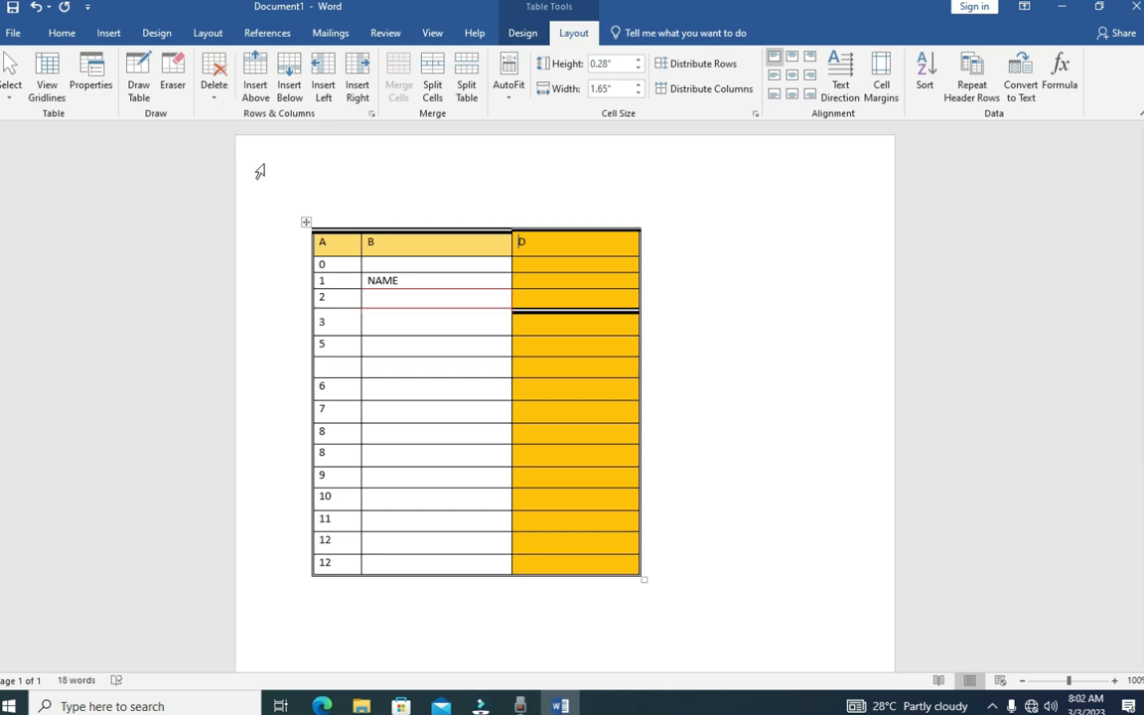
Delete the whole table, and undo both the table deletion and the deletion of column C
left_click(212, 99)
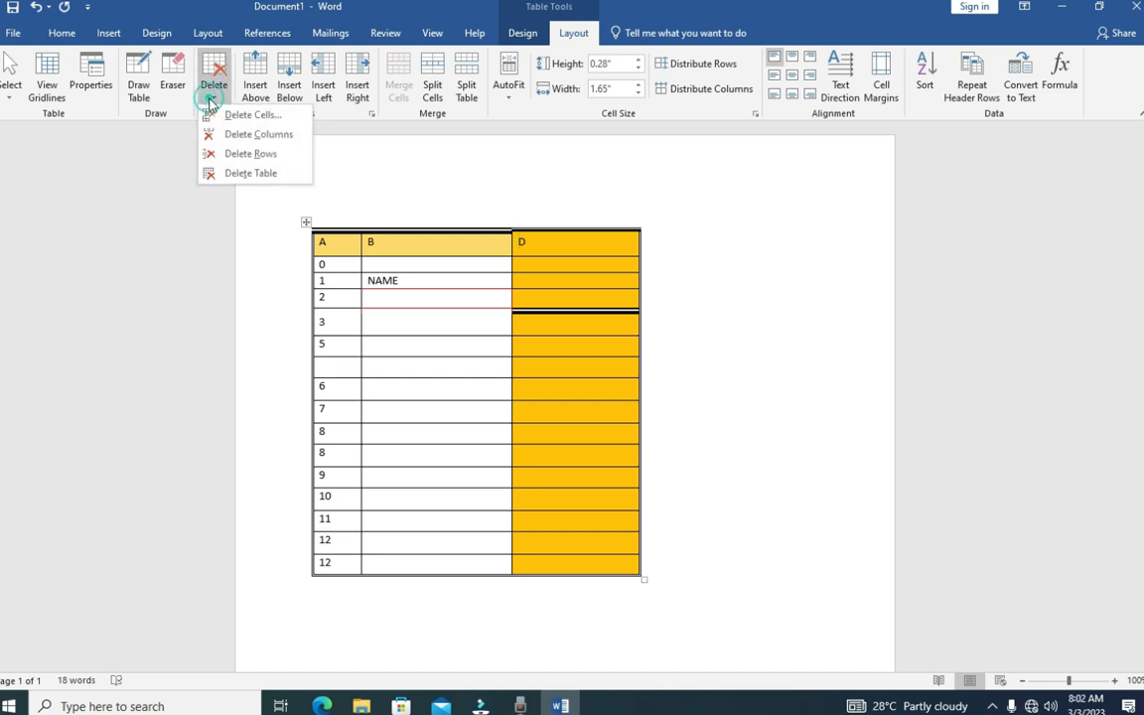
left_click(230, 174)
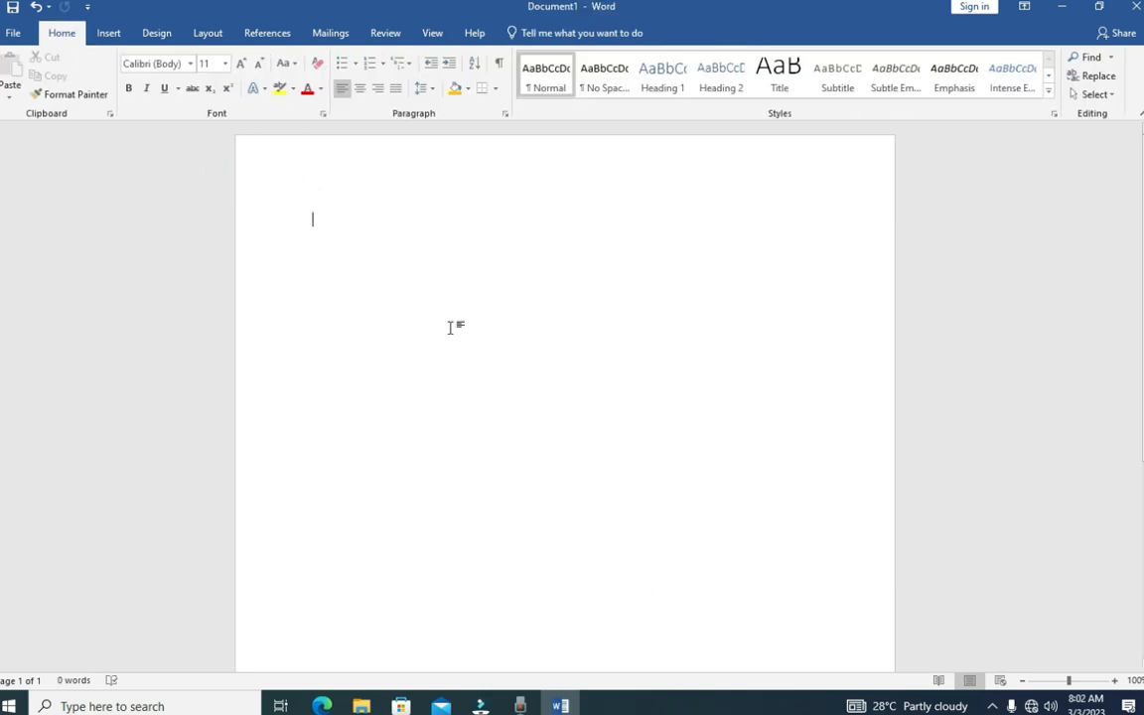
left_click(36, 7)
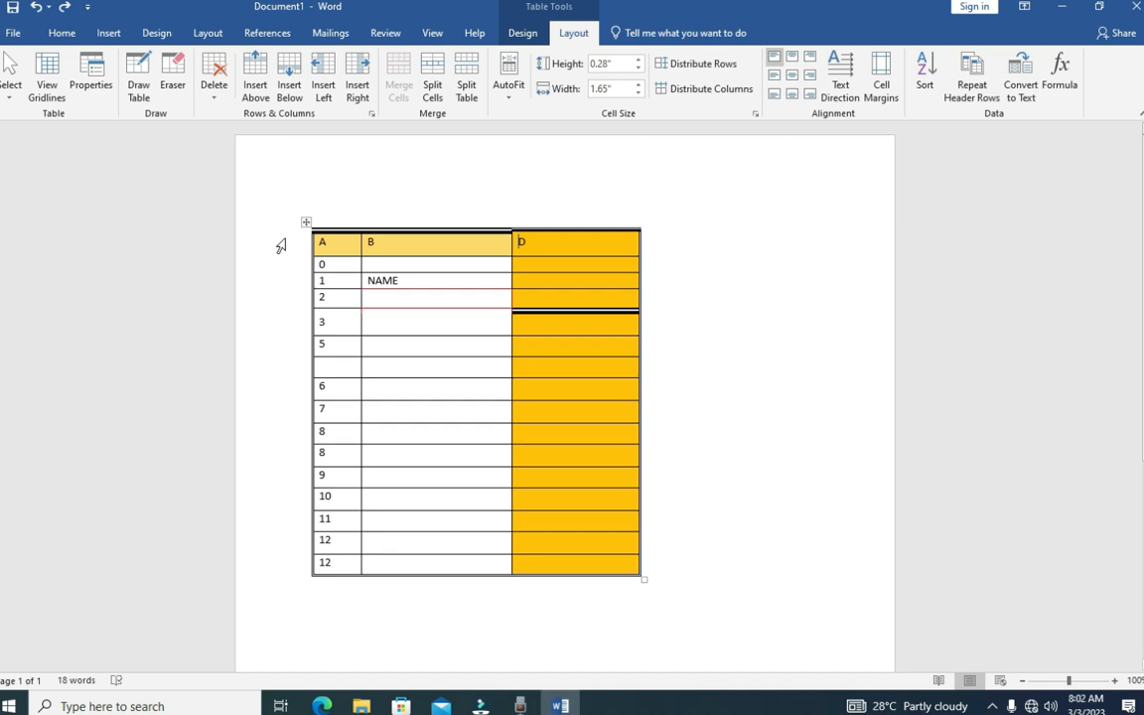
key("ctrl+y")
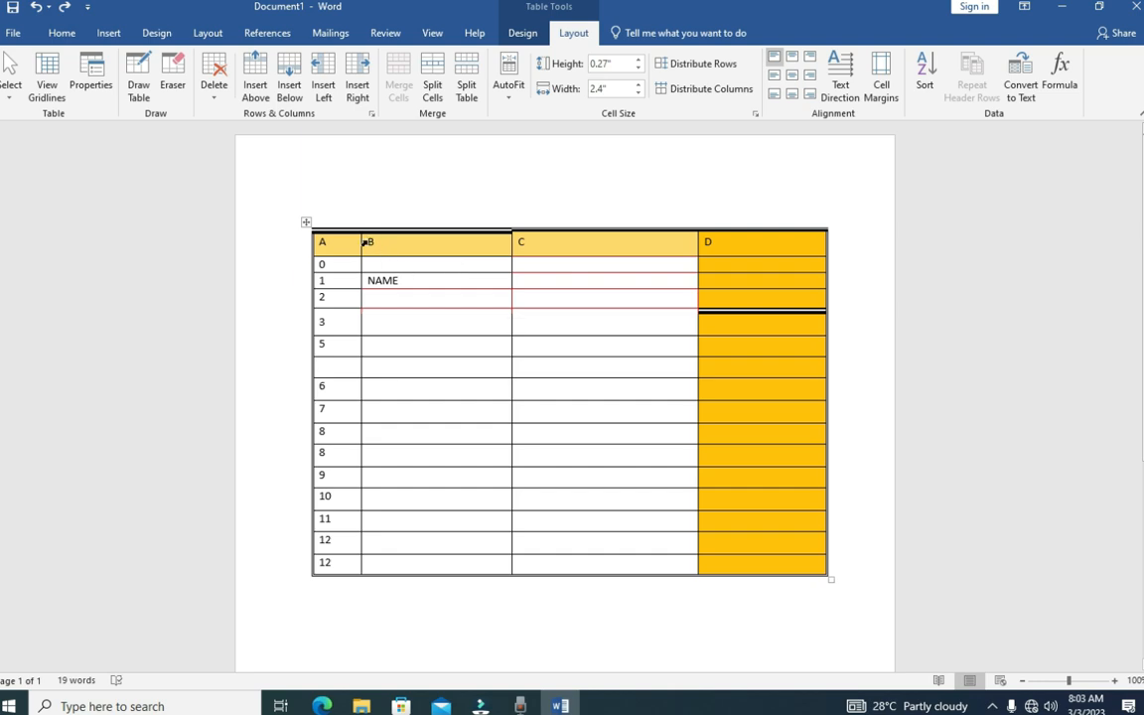
Merge the header cells B and C into a single cell
left_click_drag(366, 242, 556, 251)
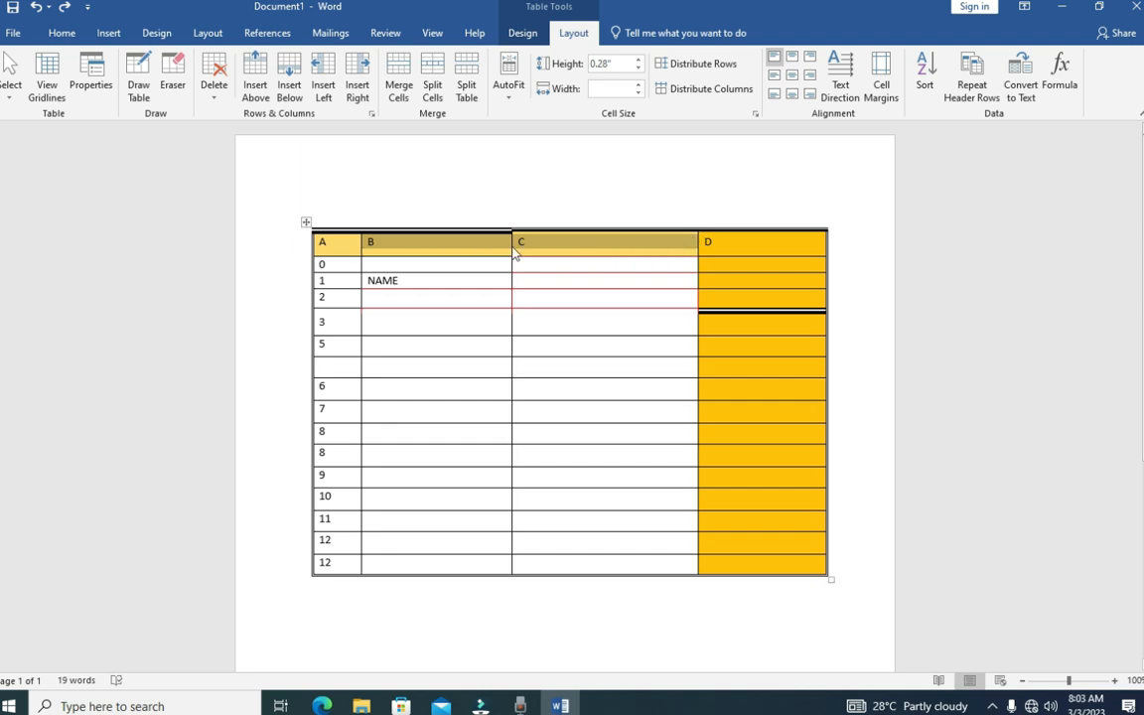
left_click(462, 246)
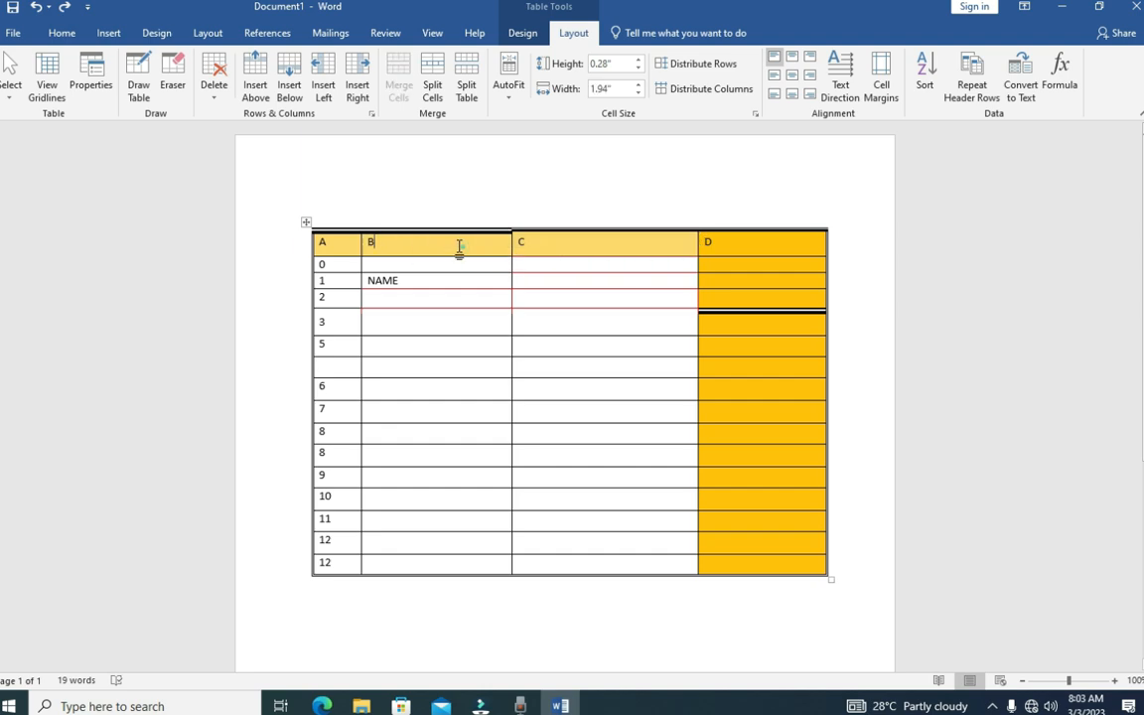
left_click_drag(367, 242, 574, 245)
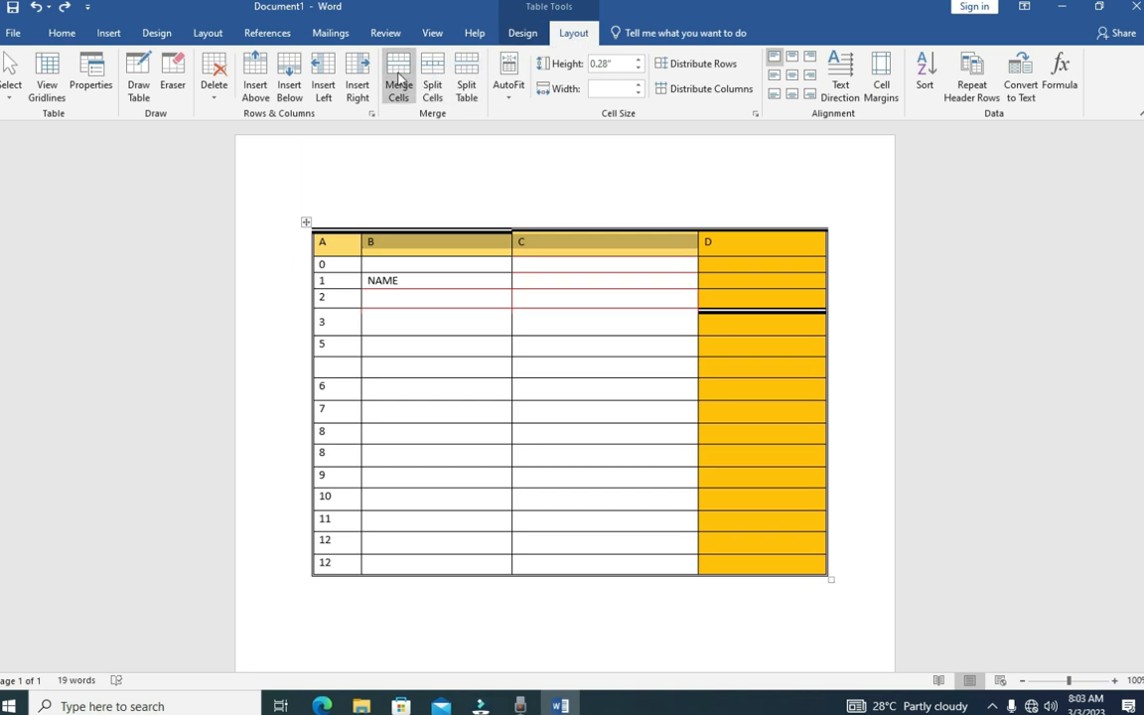
left_click(400, 80)
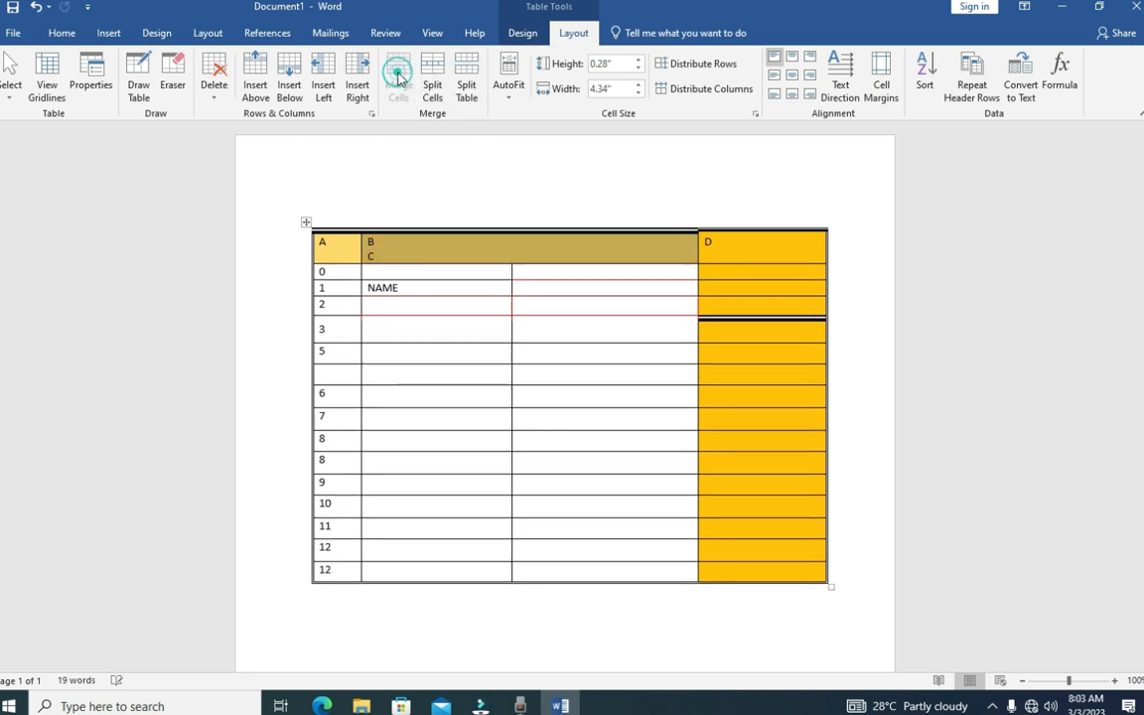
left_click(463, 269)
left_click_drag(569, 245, 339, 249)
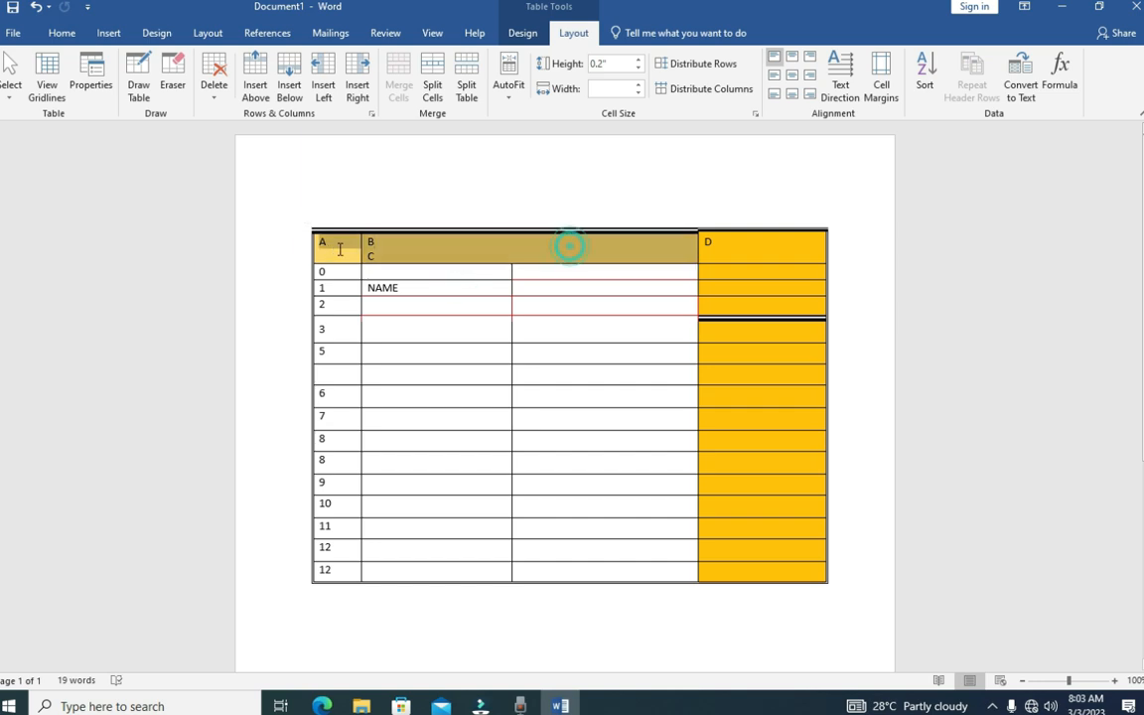
left_click(482, 246)
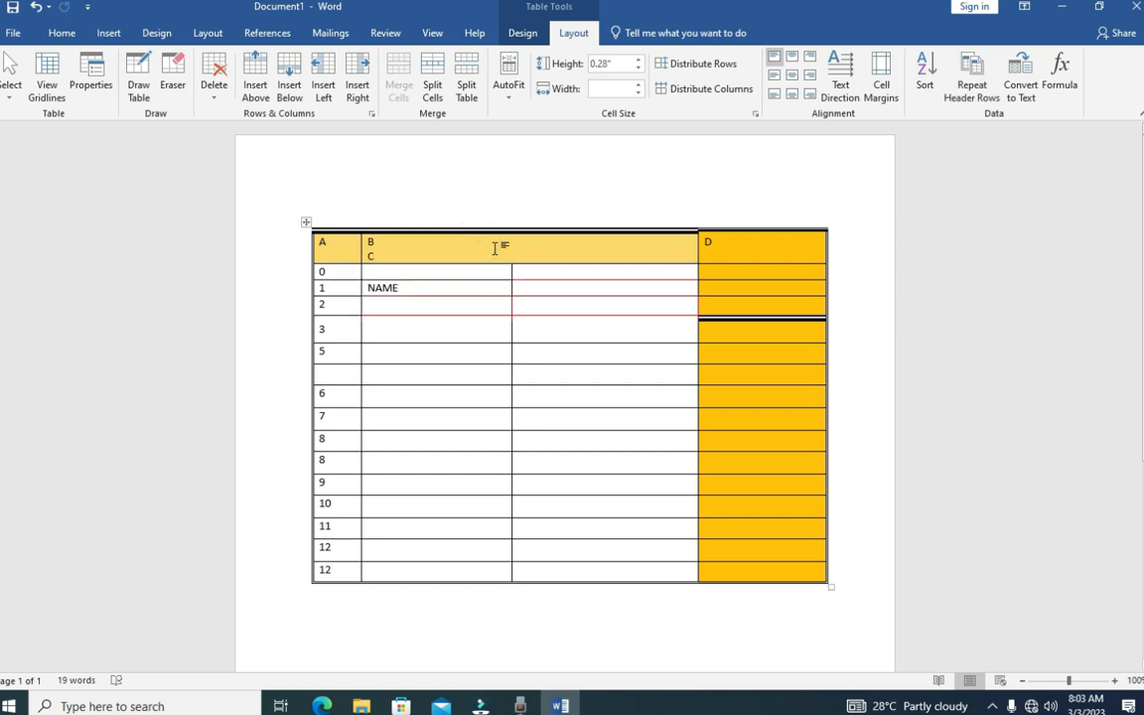
left_click(472, 372)
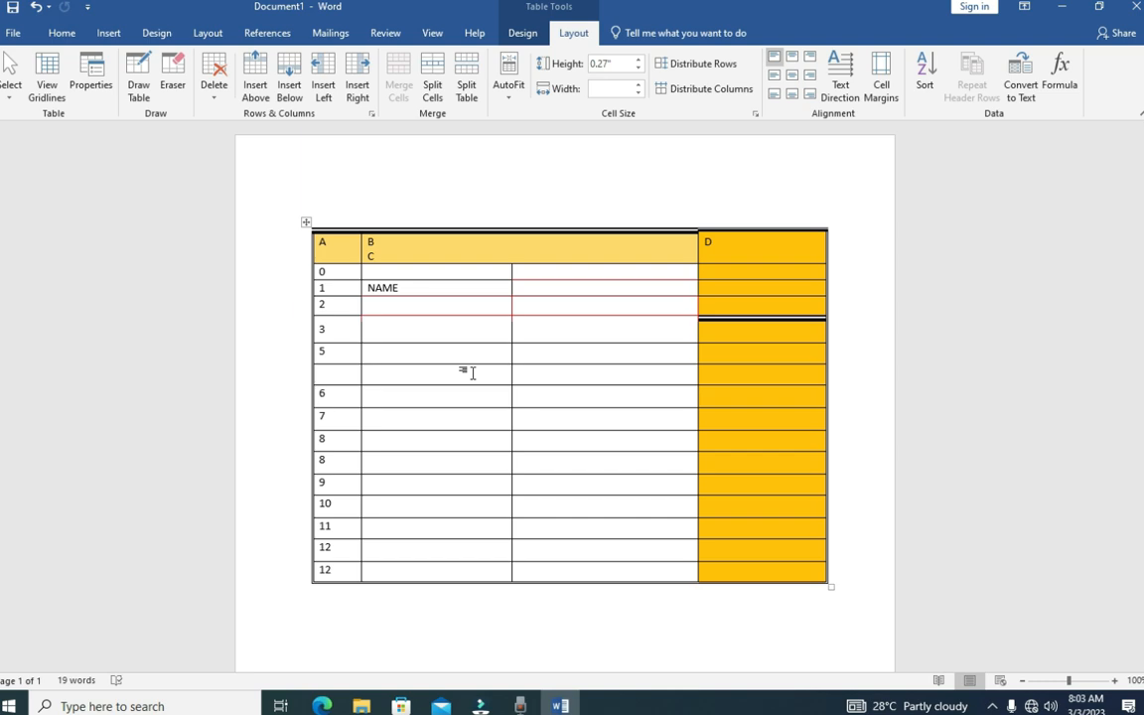
left_click(416, 416)
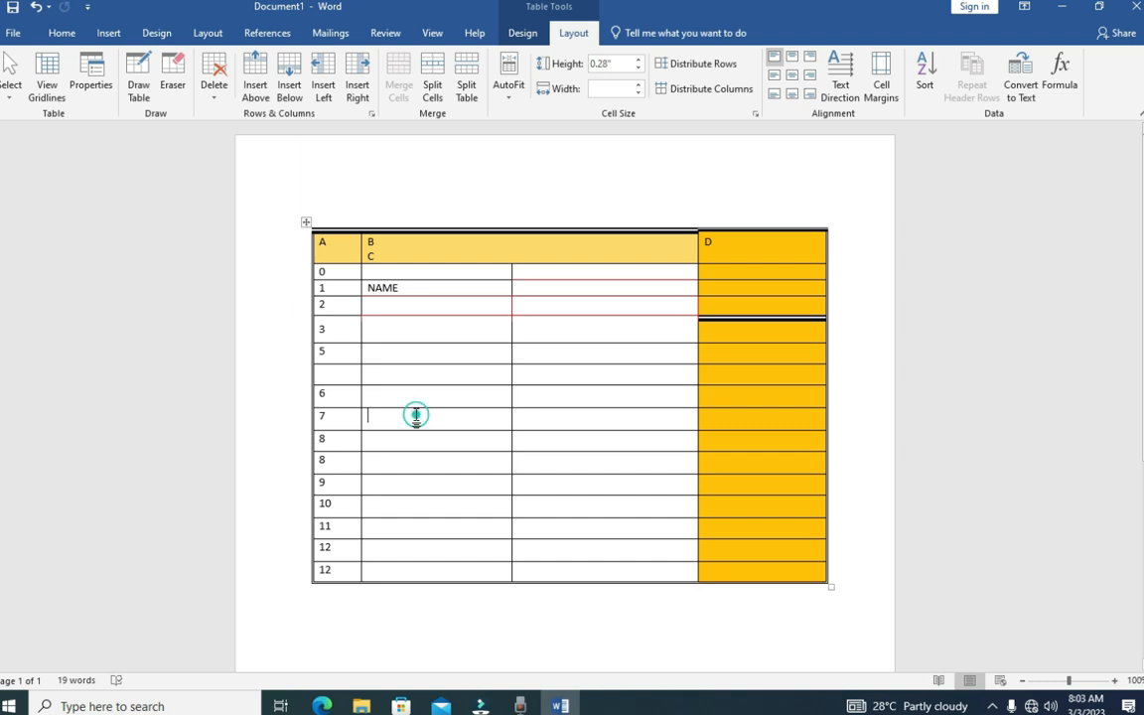
Split the table at row 7 and move the lower part down so it sits just below the row numbered 6
left_click(581, 417)
left_click(449, 425)
left_click(568, 413)
left_click(466, 71)
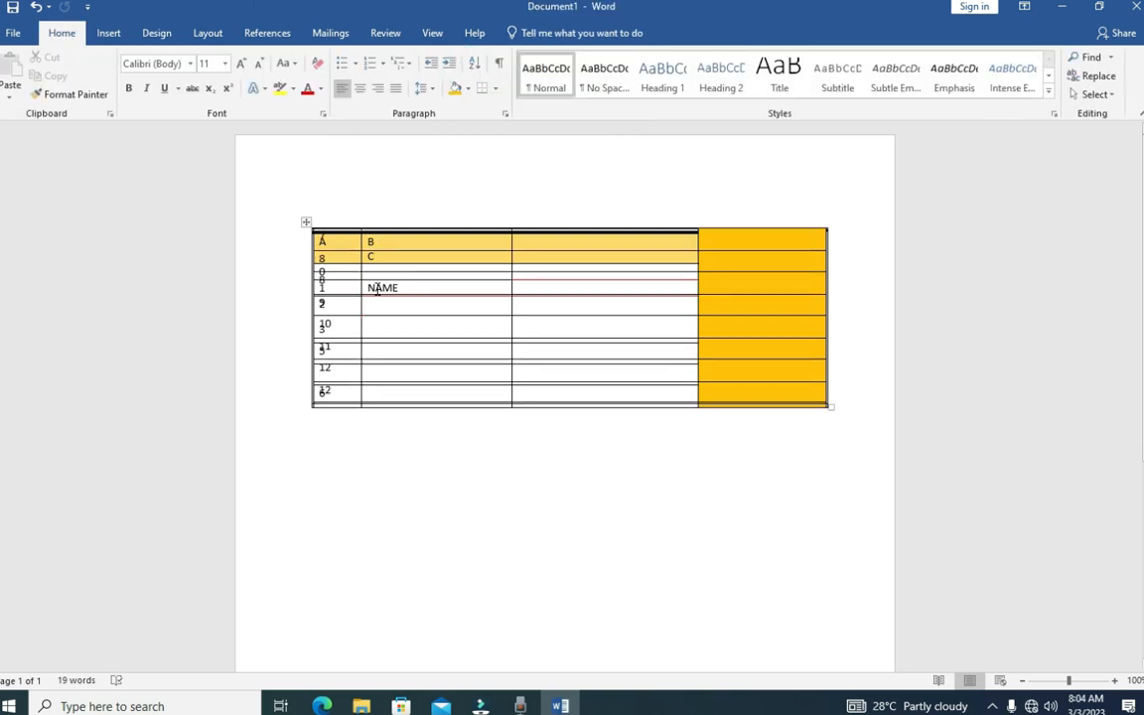
left_click(306, 222)
left_click_drag(308, 241, 308, 437)
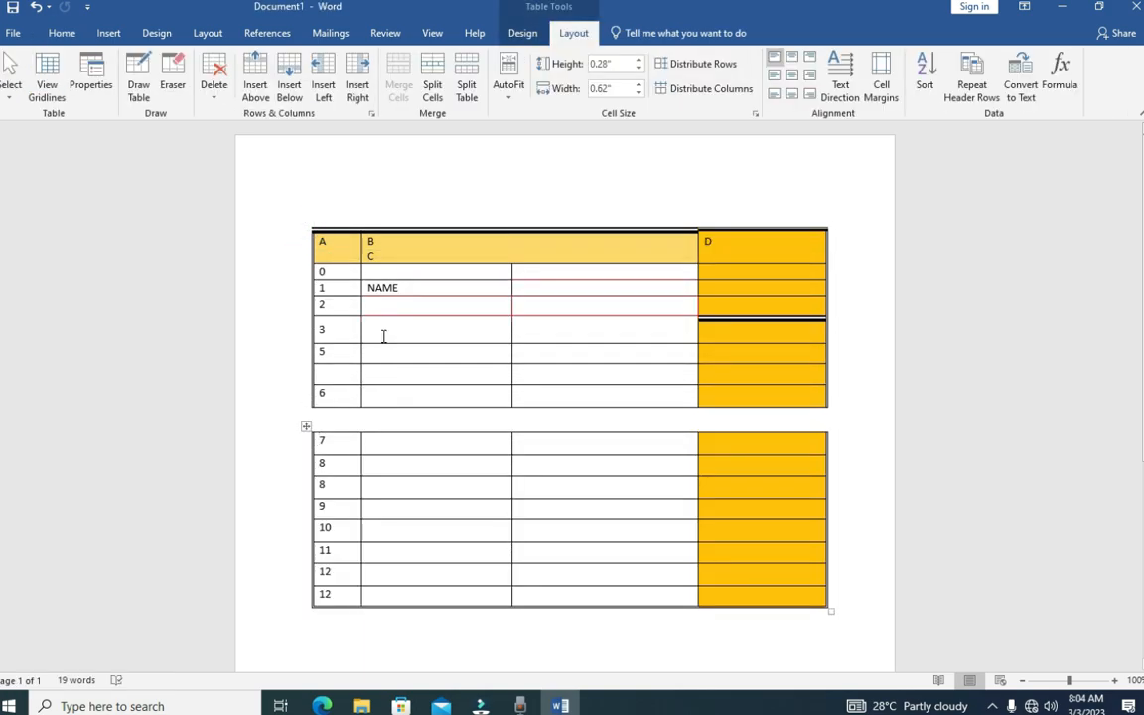
scroll(360, 459, "down", 2)
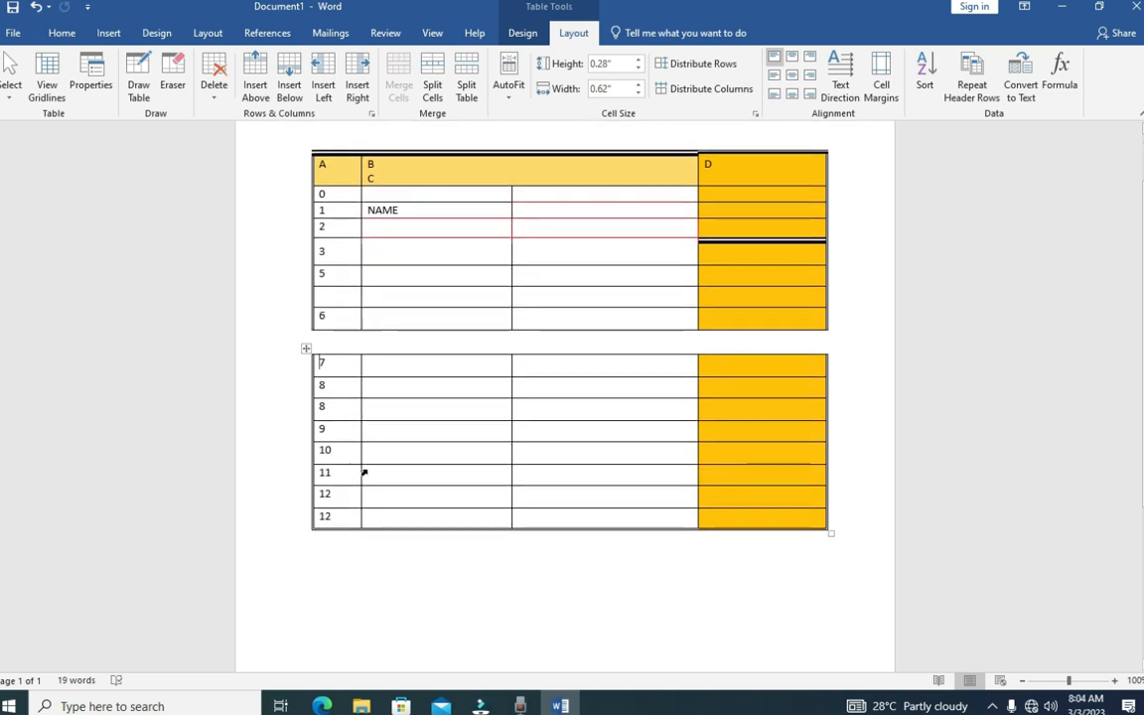
scroll(363, 472, "up", 1)
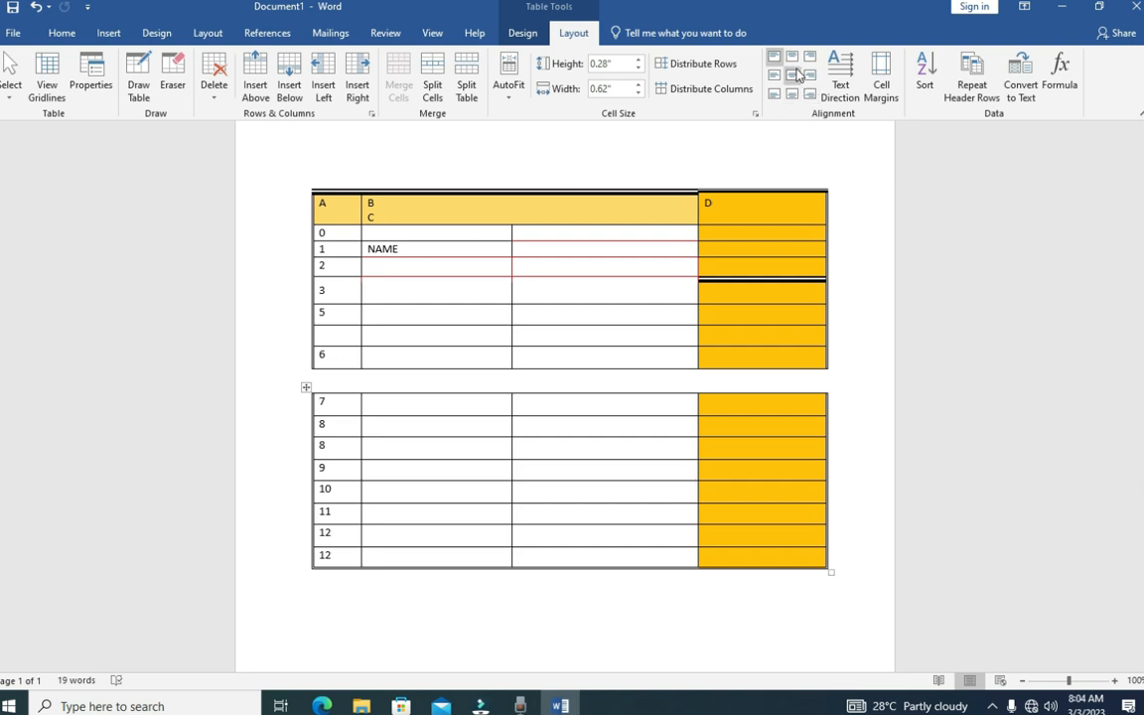
Try centre, centre-left, bottom-left and top-left alignment on the text in the NAME cell
double_click(402, 249)
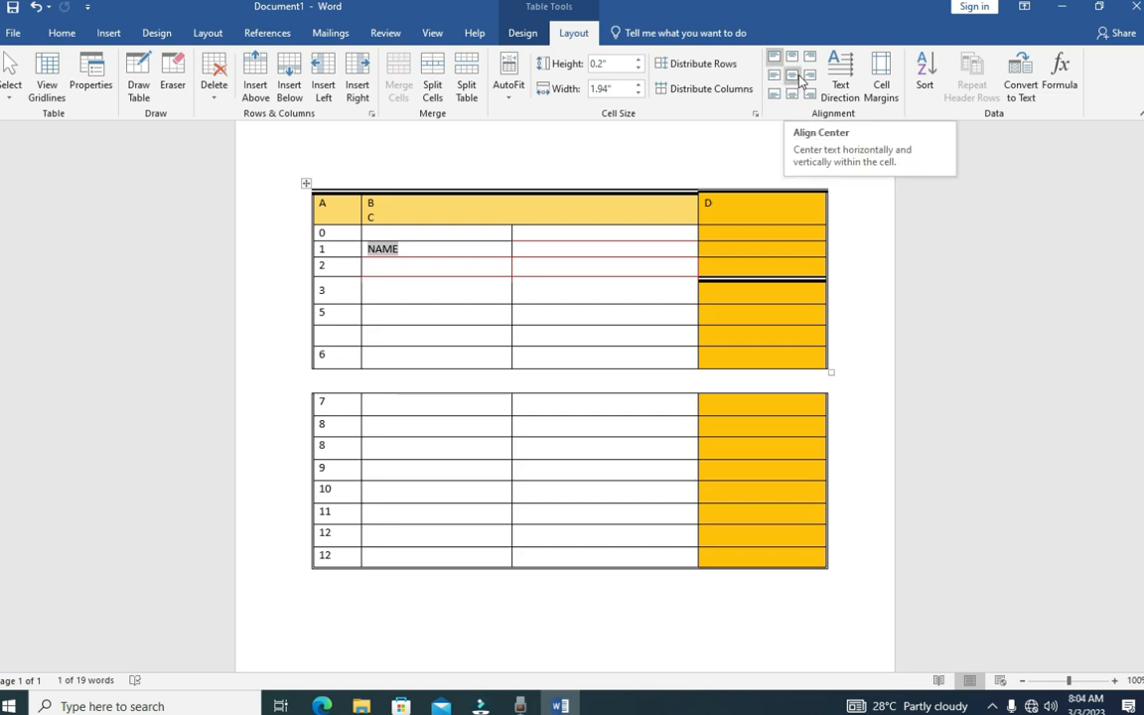
left_click(792, 77)
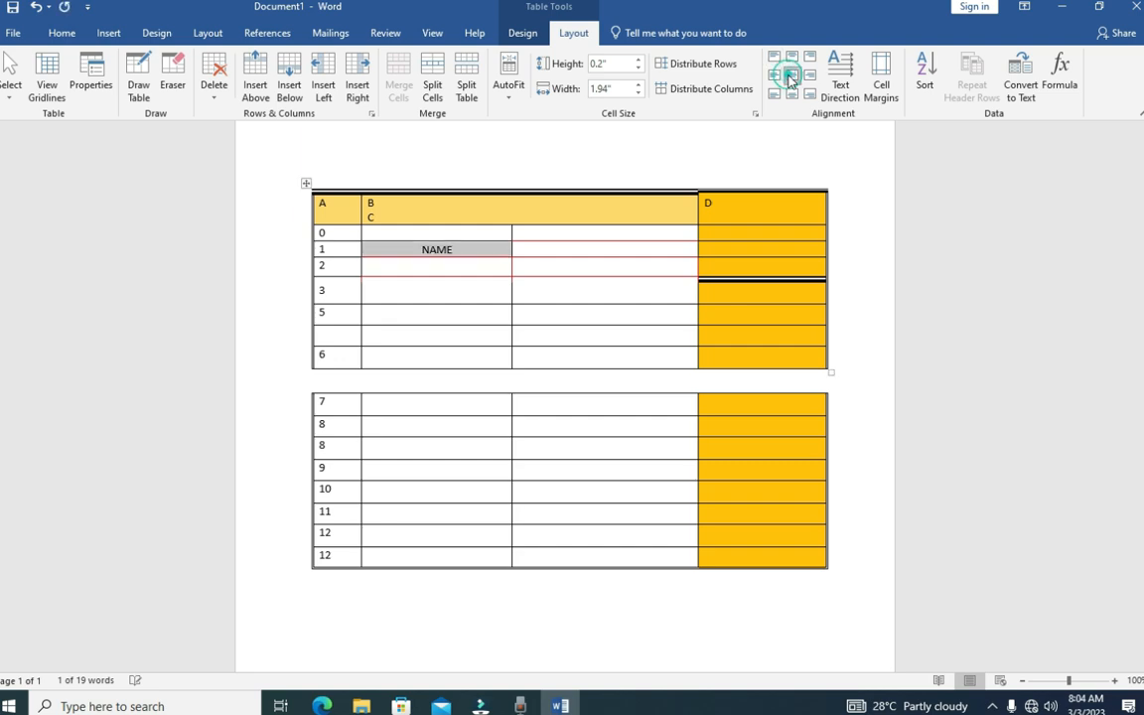
left_click(775, 76)
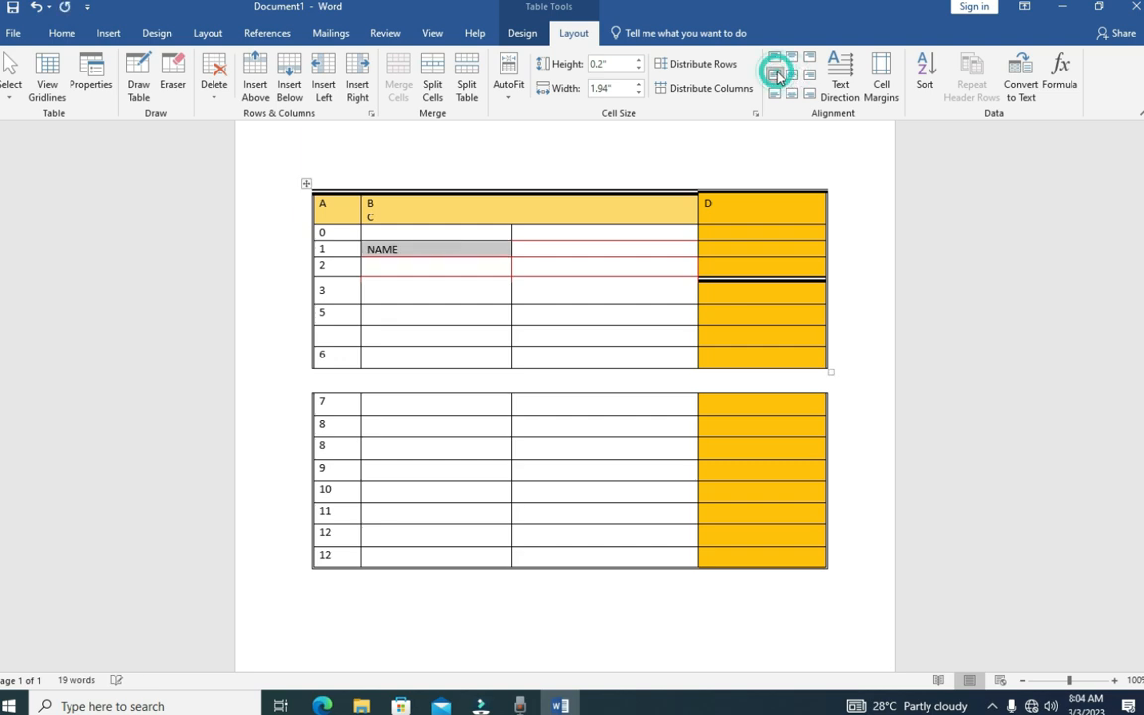
left_click(775, 95)
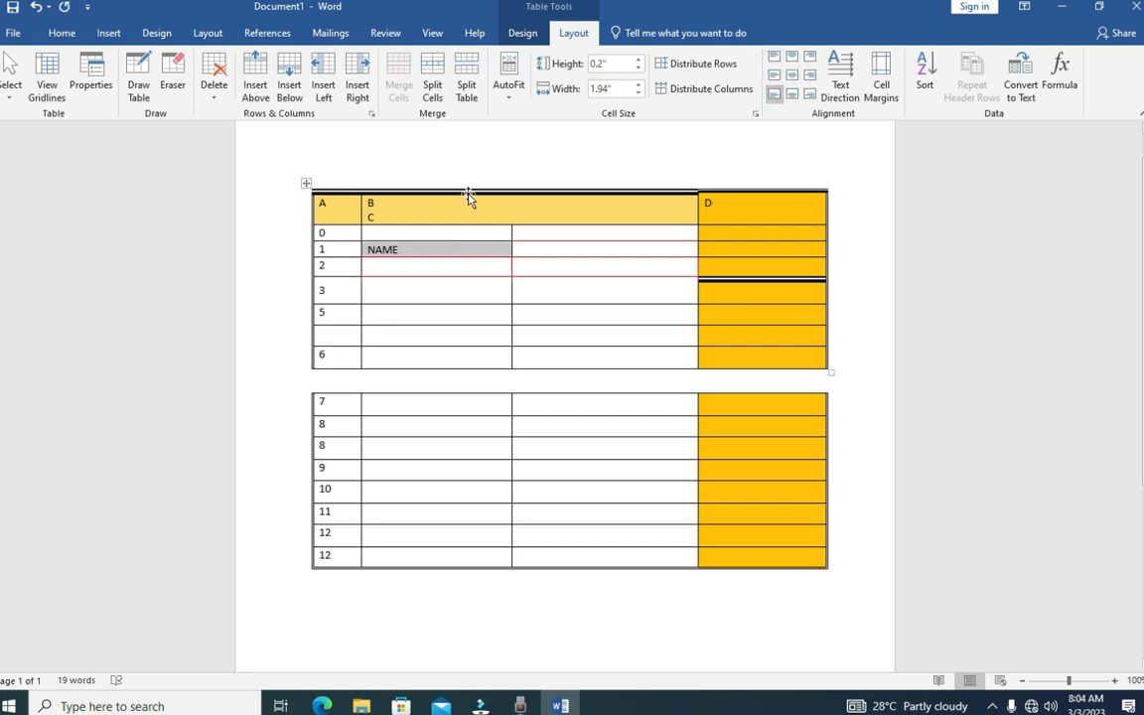
left_click(774, 58)
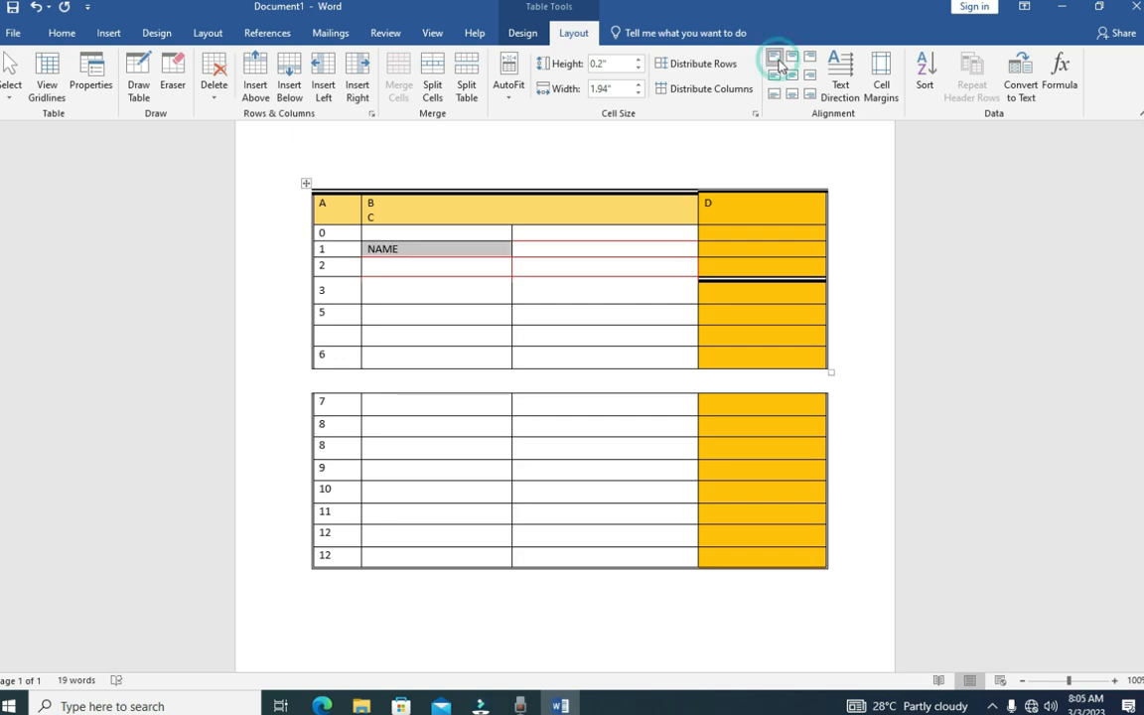
Cycle the text direction of the NAME cell until its text reads vertically from bottom to top
left_click(842, 86)
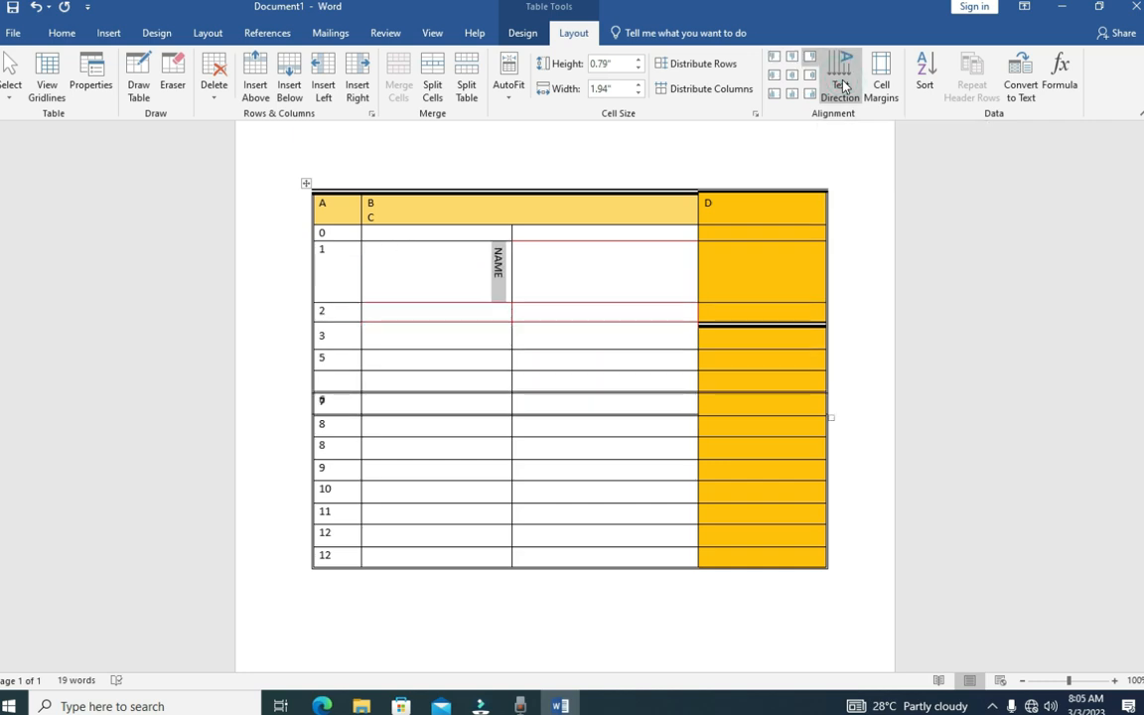
left_click(842, 87)
left_click(842, 87)
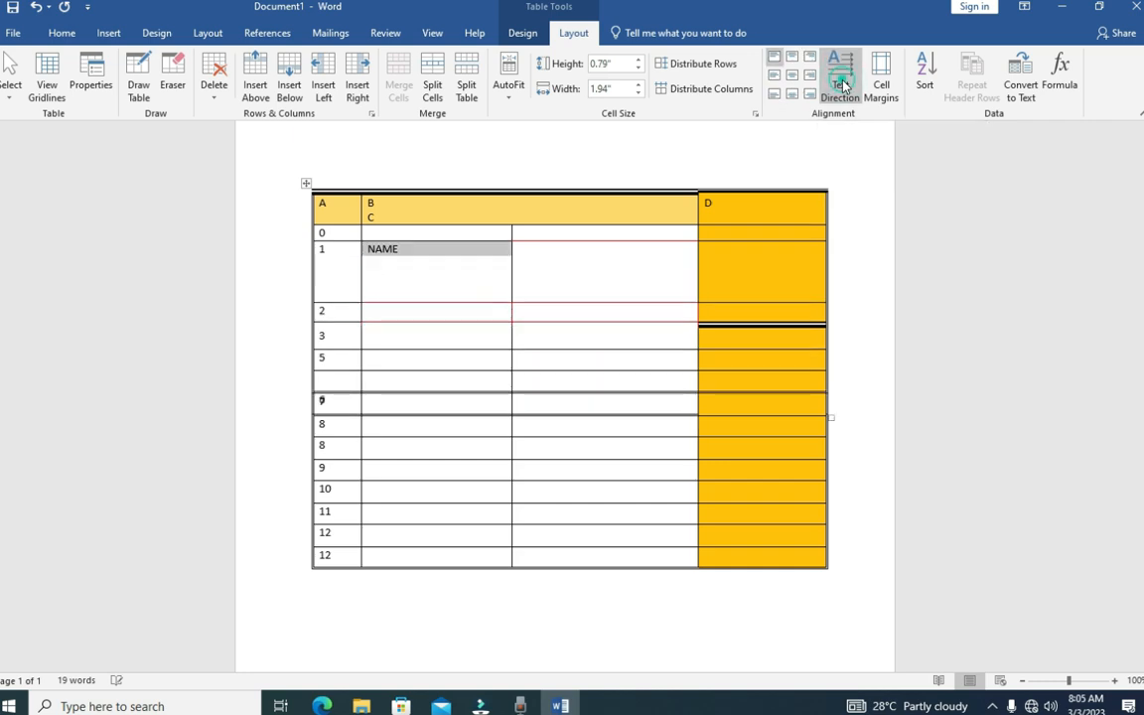
left_click(842, 86)
left_click(843, 86)
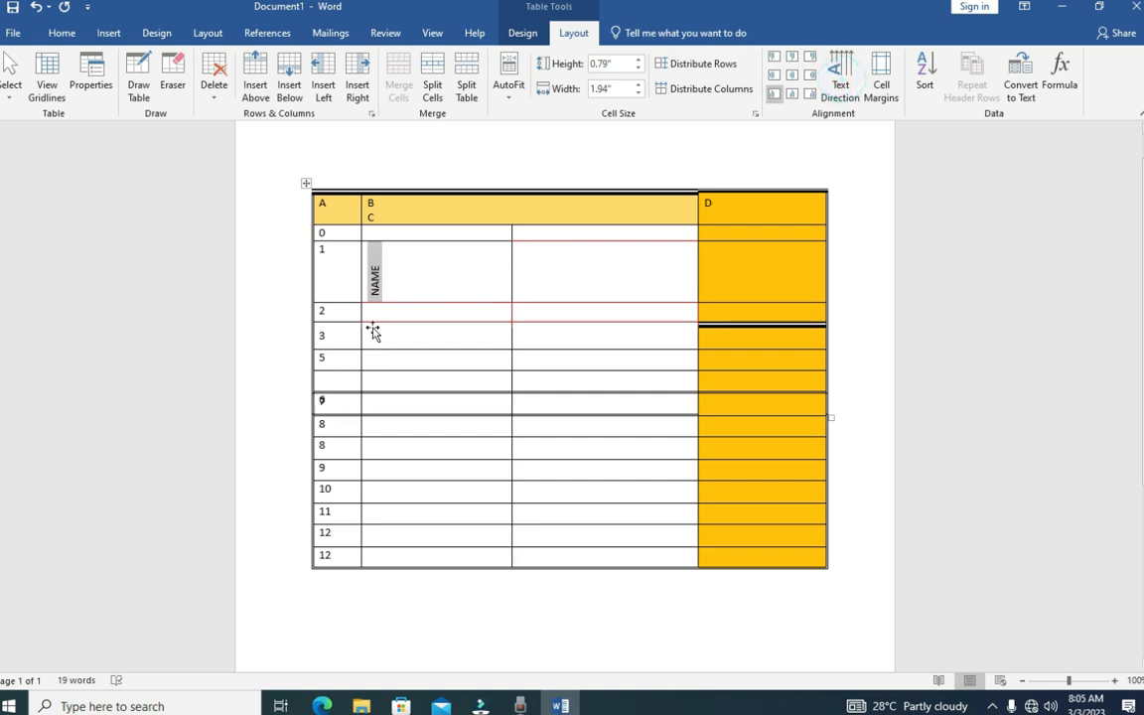
Rotate the text of the cell numbered 5 so it reads vertically from bottom to top
left_click(301, 356)
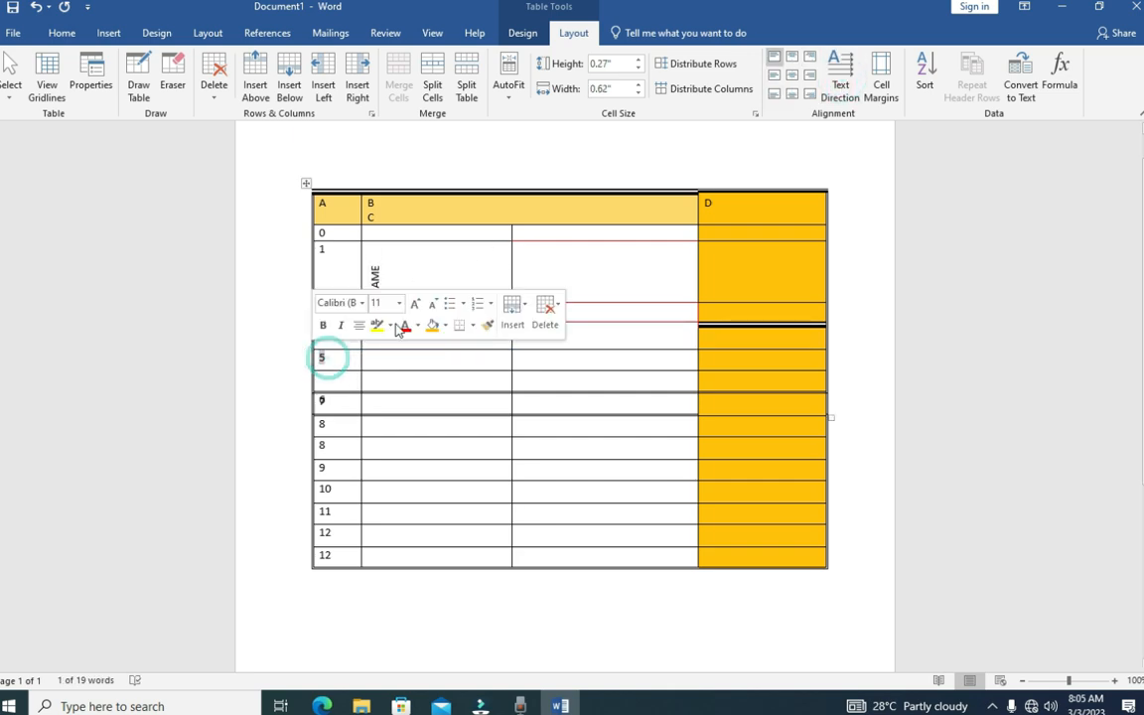
left_click(840, 70)
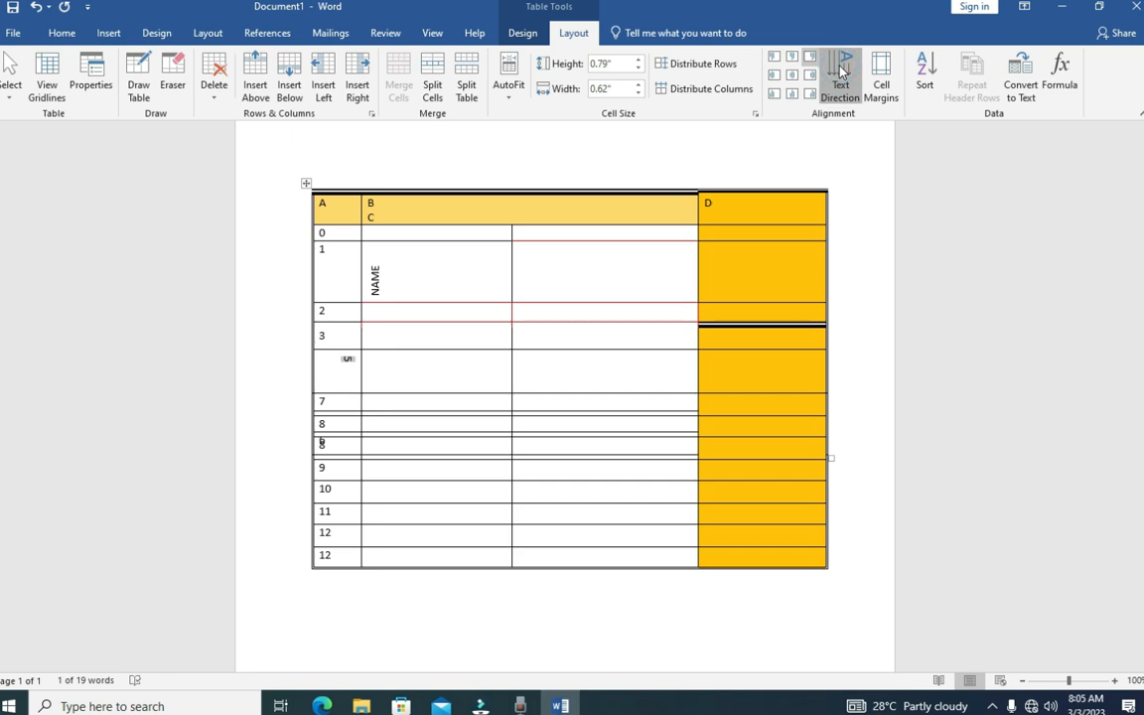
left_click(840, 69)
Move the upper table up the page and the lower table starting at row 7 further down, leaving a wide gap between them
left_click(306, 182)
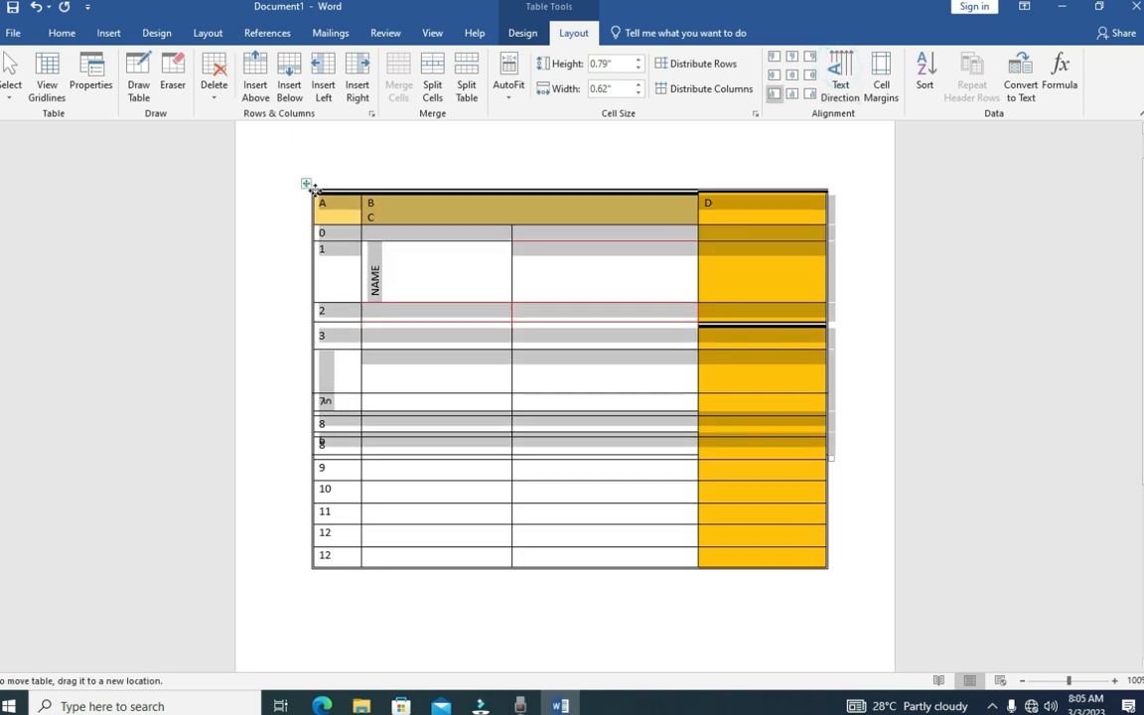
left_click_drag(306, 183, 310, 133)
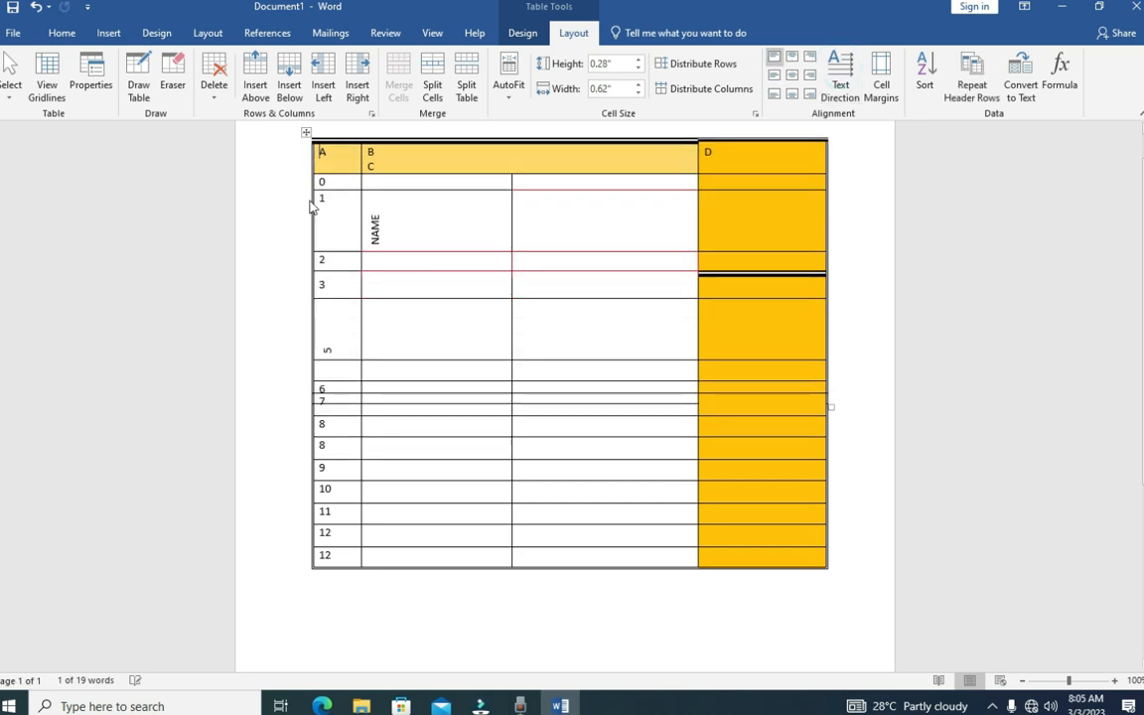
scroll(334, 415, "down", 1)
left_click(336, 430)
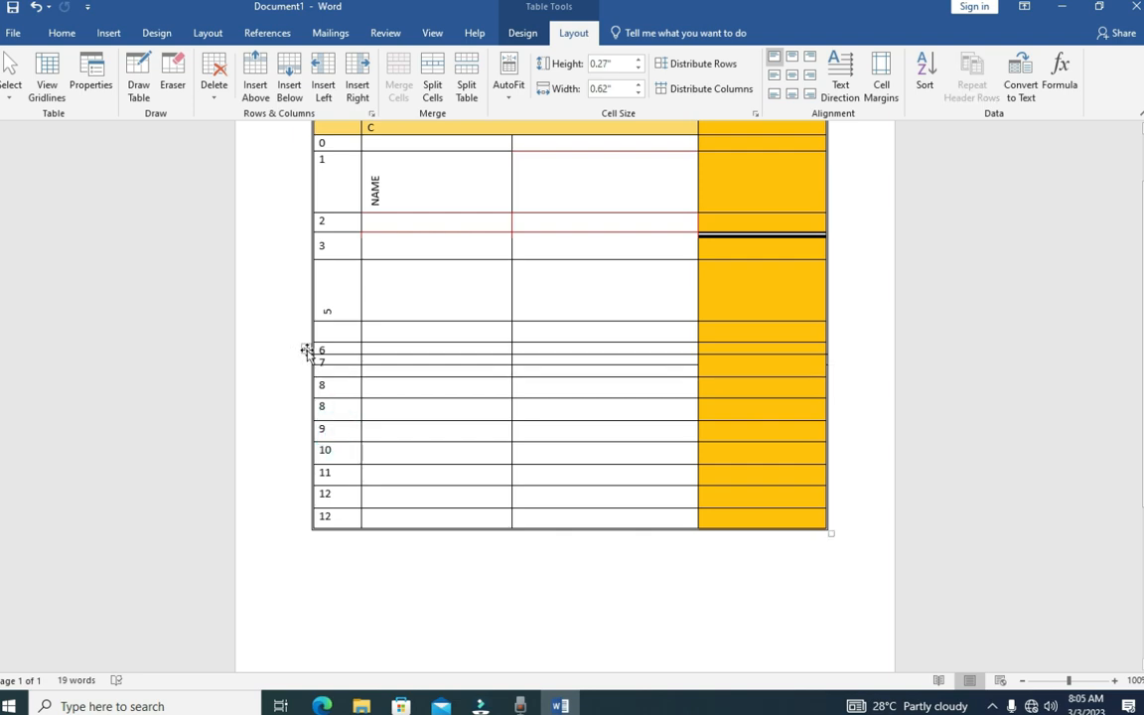
left_click(306, 348)
left_click_drag(306, 348, 309, 541)
scroll(328, 431, "up", 1)
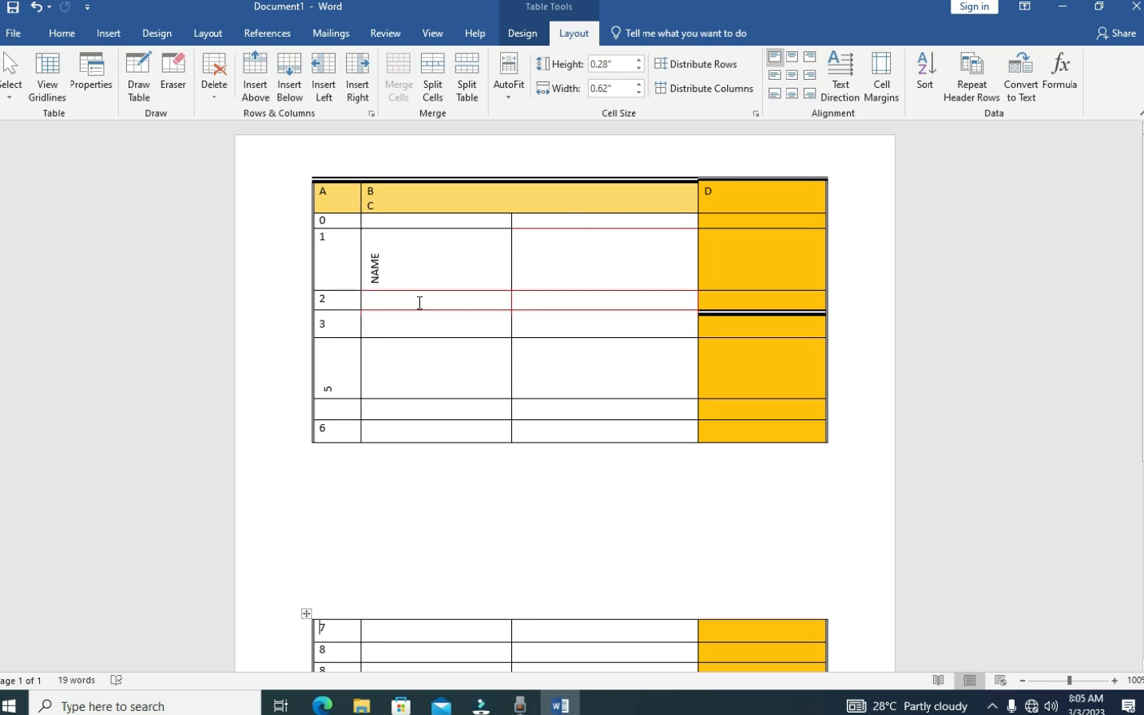
scroll(417, 322, "down", 3)
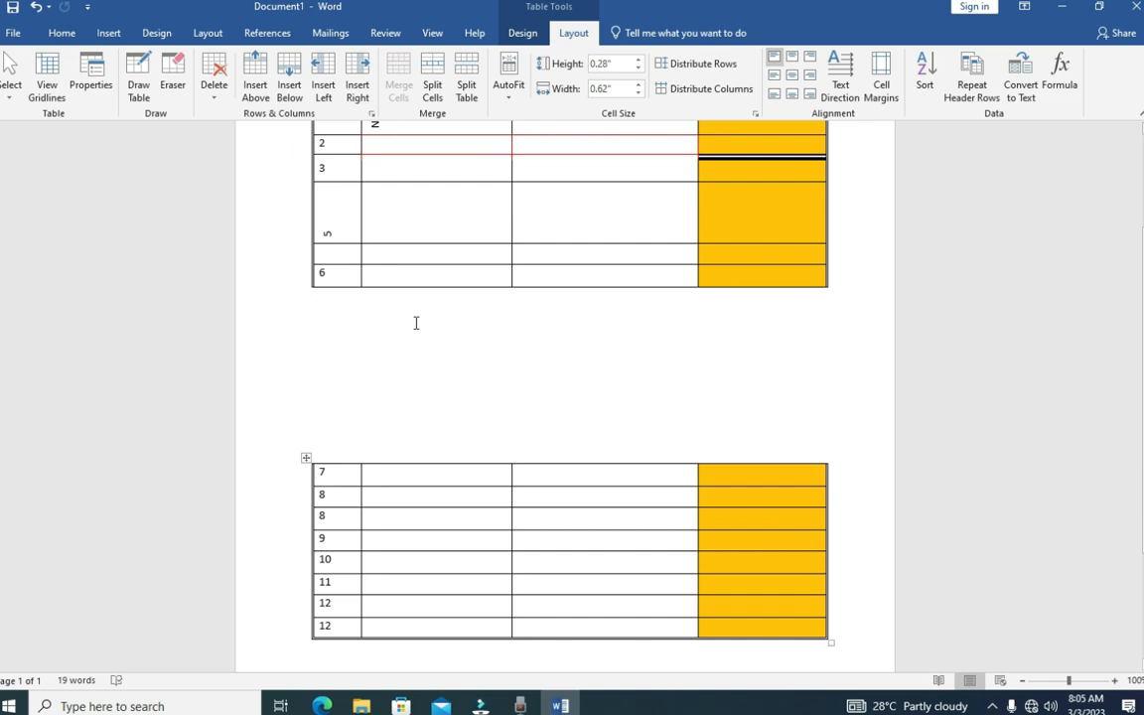
scroll(412, 352, "up", 3)
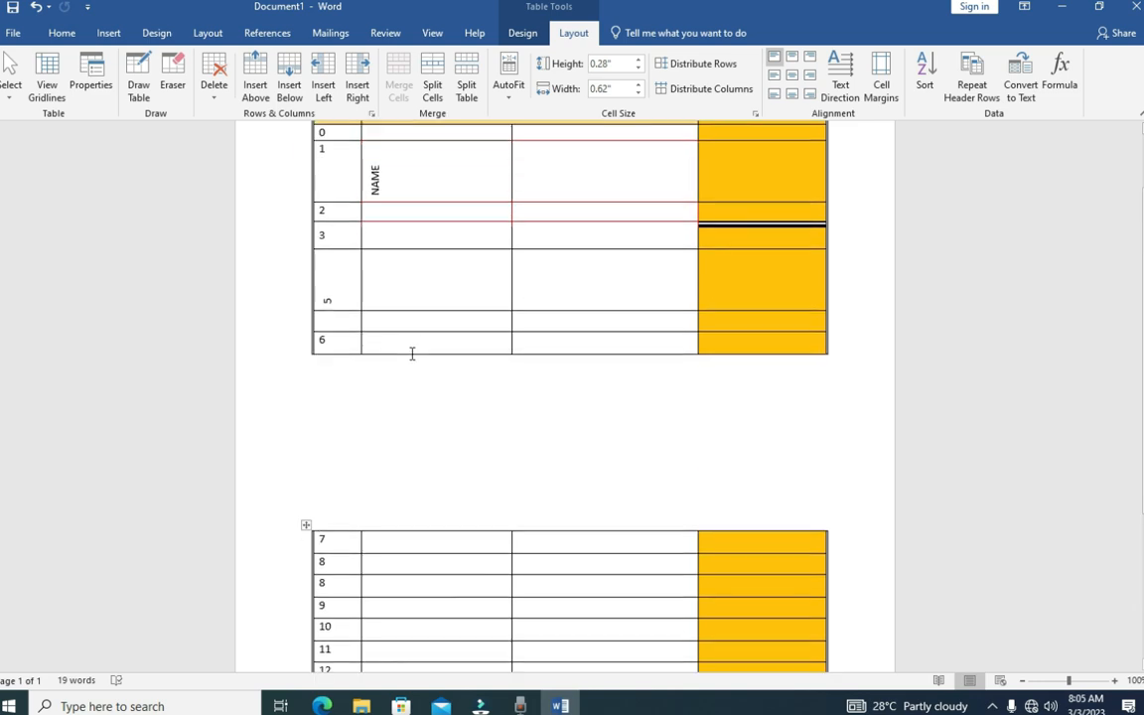